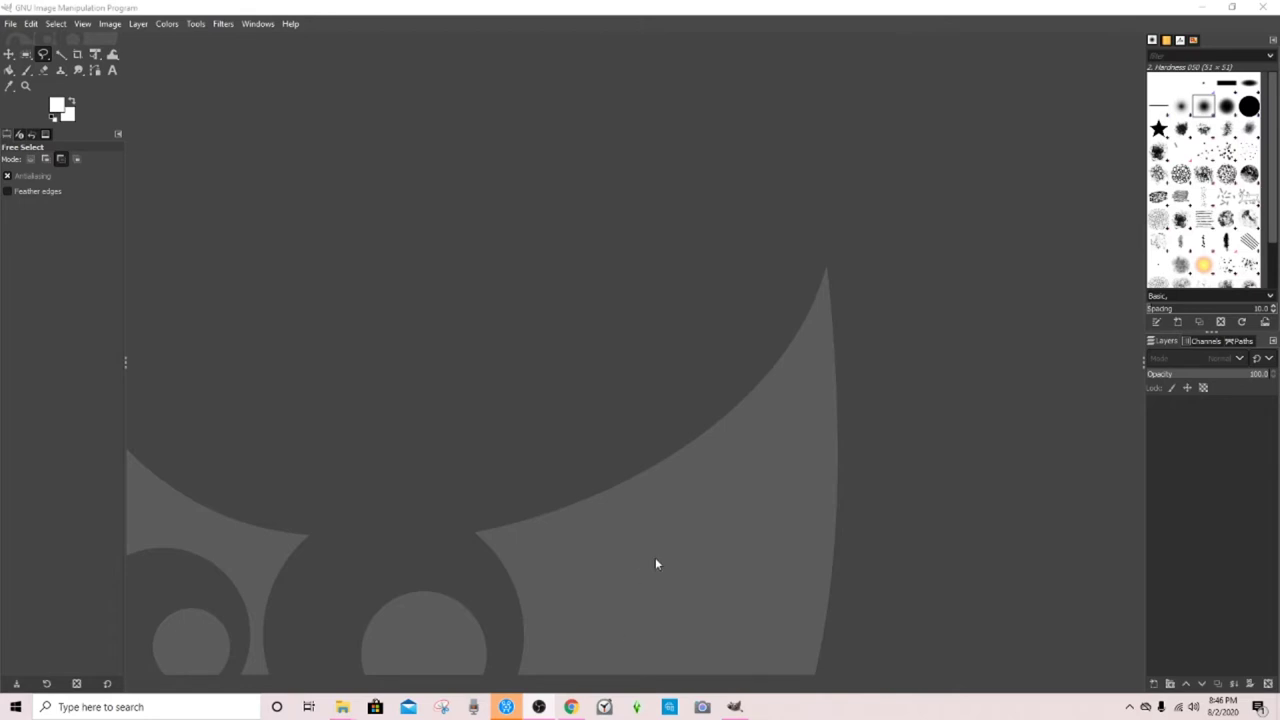
Glance over the GIMP website in the browser, then minimize it to return to GIMP
{"action": "mouse_move", "coordinate": [575, 711]}
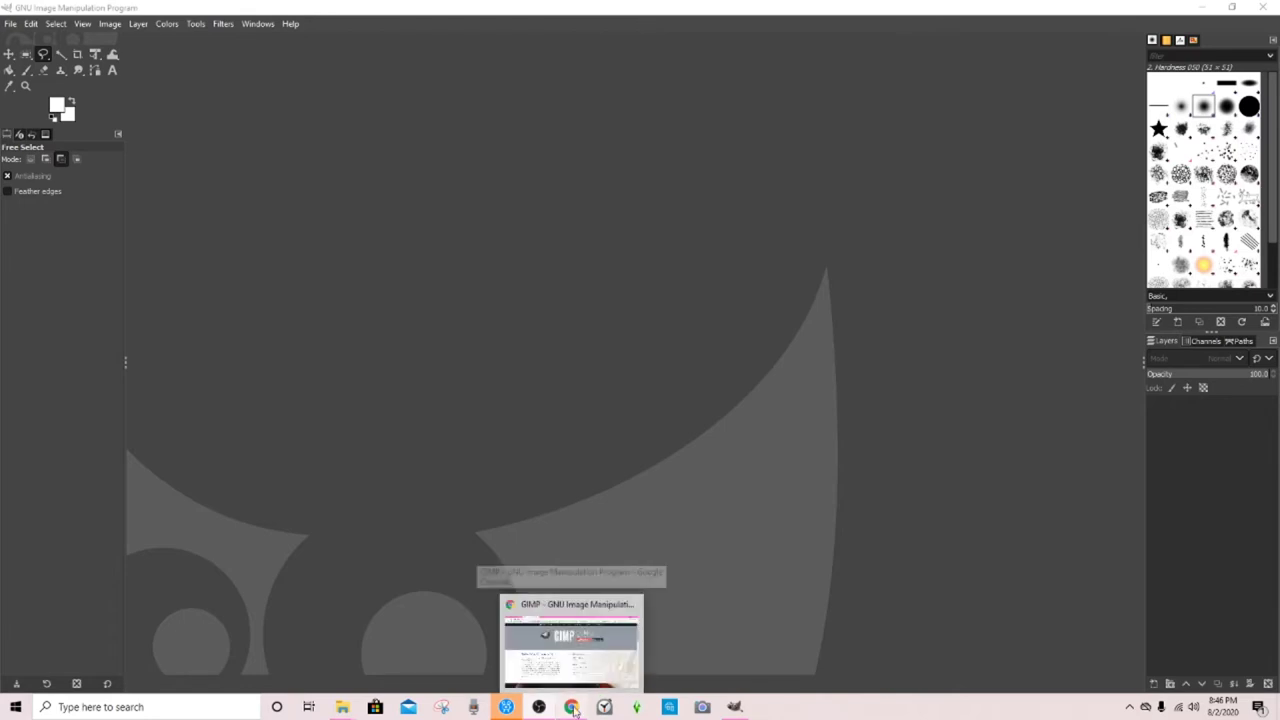
{"action": "left_click", "coordinate": [615, 580]}
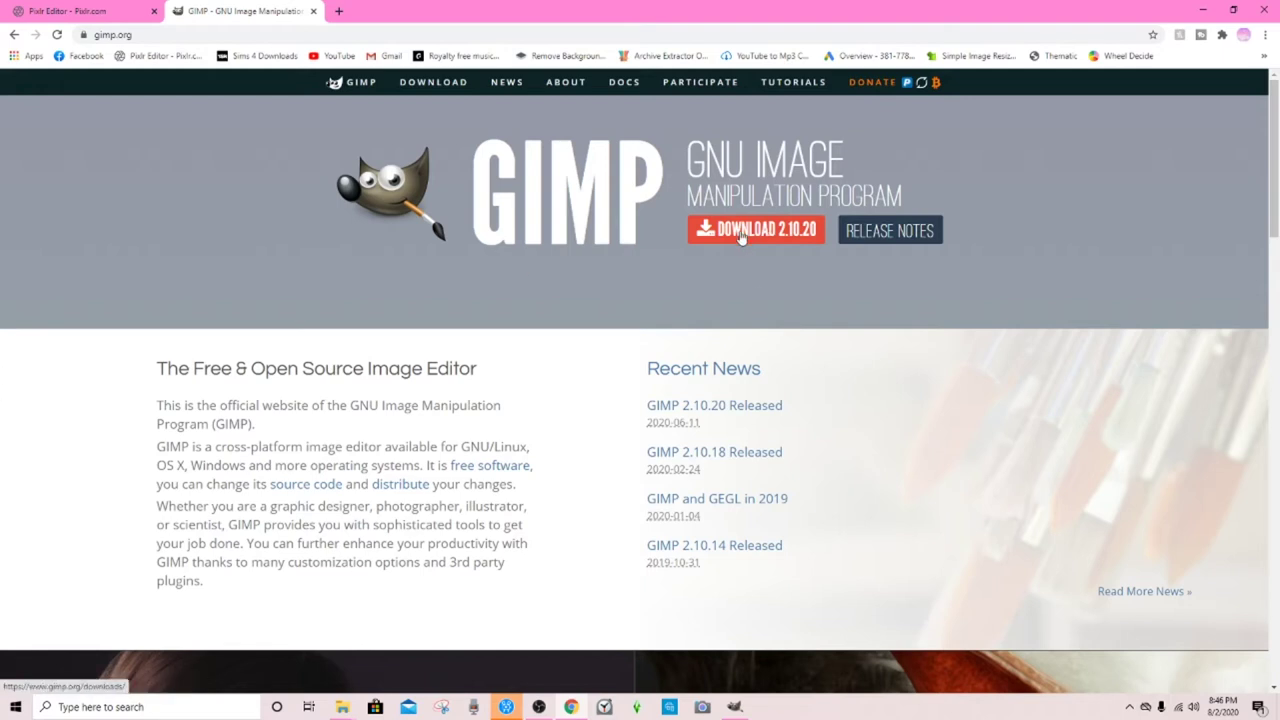
{"action": "scroll", "coordinate": [534, 459], "scroll_direction": "down", "scroll_amount": 1}
{"action": "scroll", "coordinate": [534, 459], "scroll_direction": "up", "scroll_amount": 1}
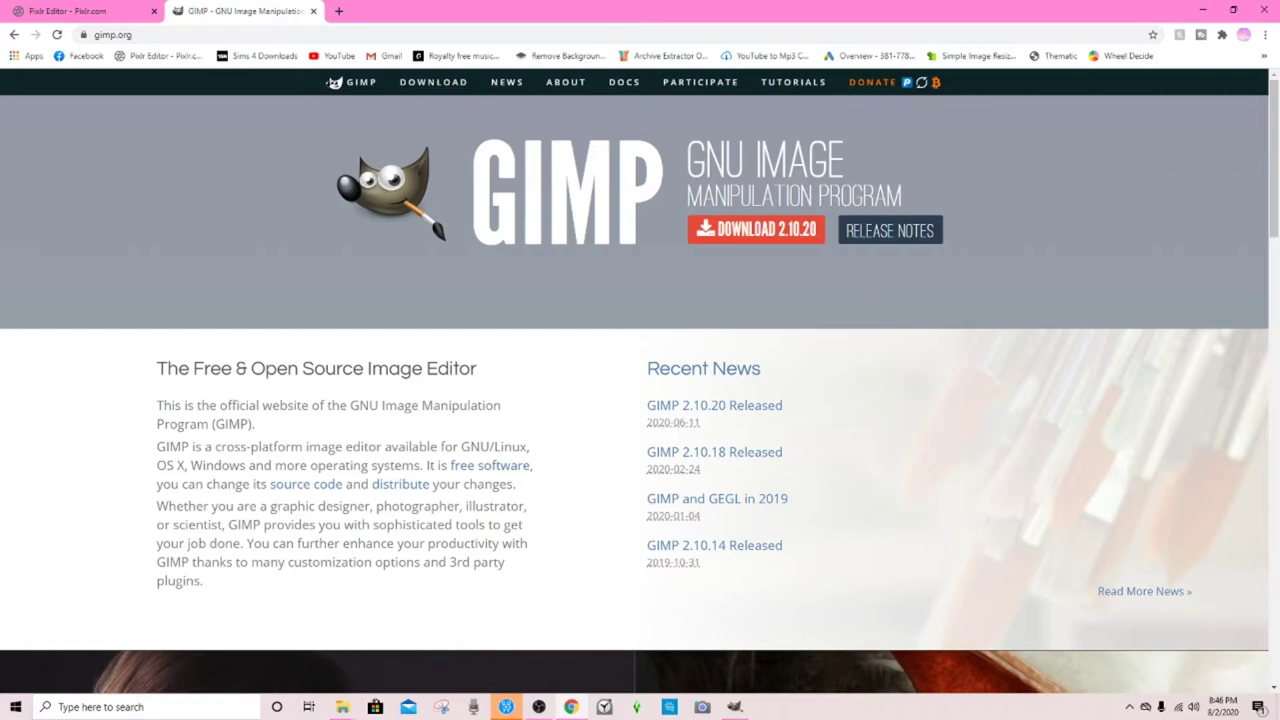
{"action": "left_click", "coordinate": [1203, 9]}
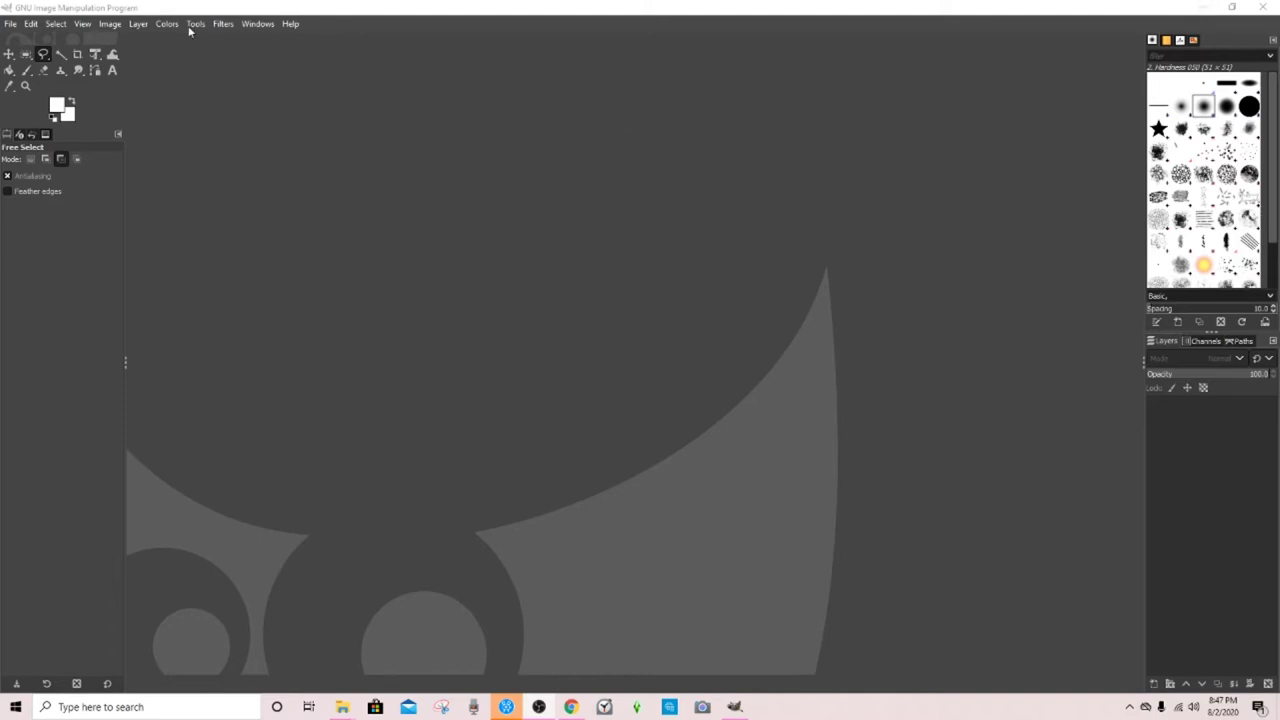
Open 08-01-20_2-00-00 AM.png from Documents > Electronic Arts > The Sims 4 > Screenshots
{"action": "left_click", "coordinate": [12, 23]}
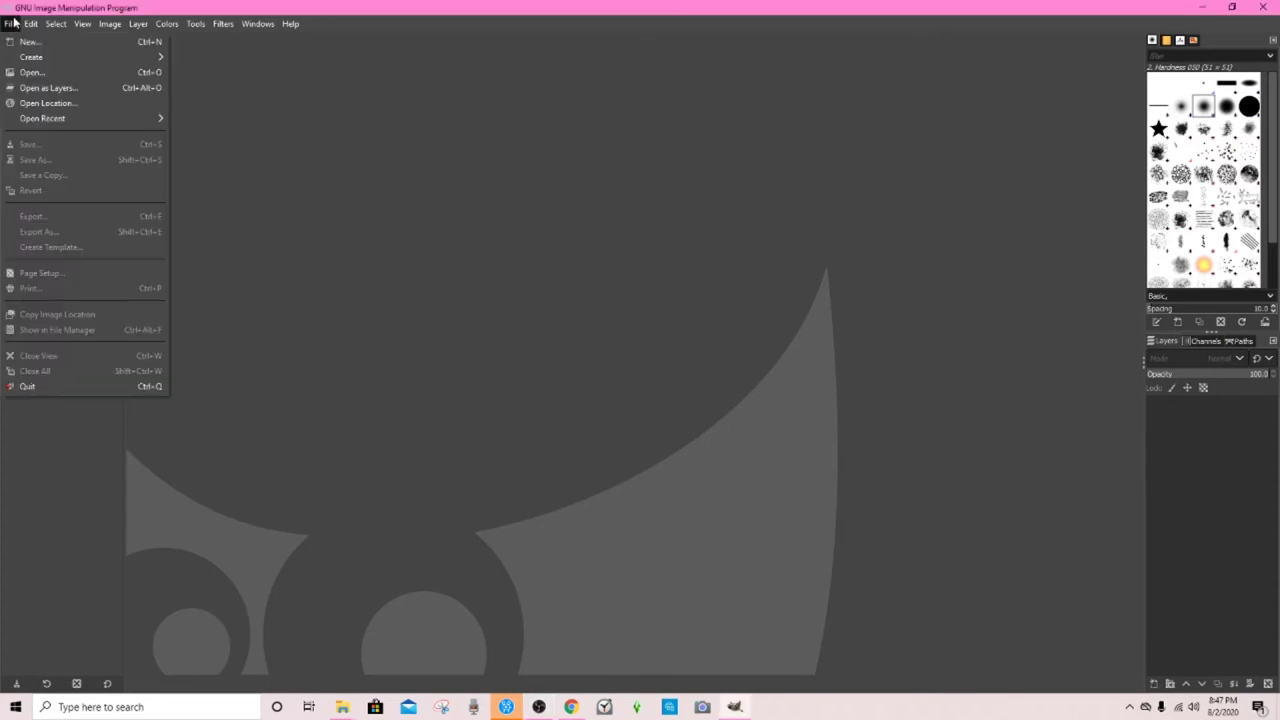
{"action": "left_click", "coordinate": [33, 72]}
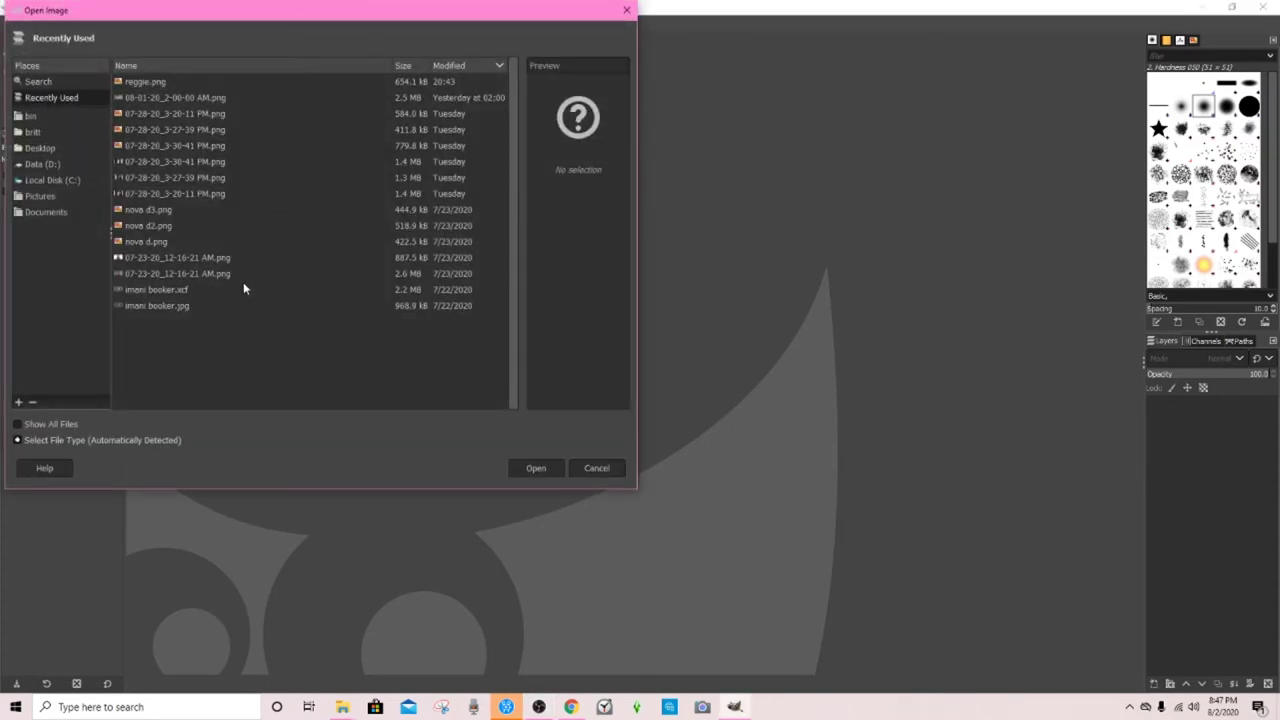
{"action": "left_click", "coordinate": [47, 213]}
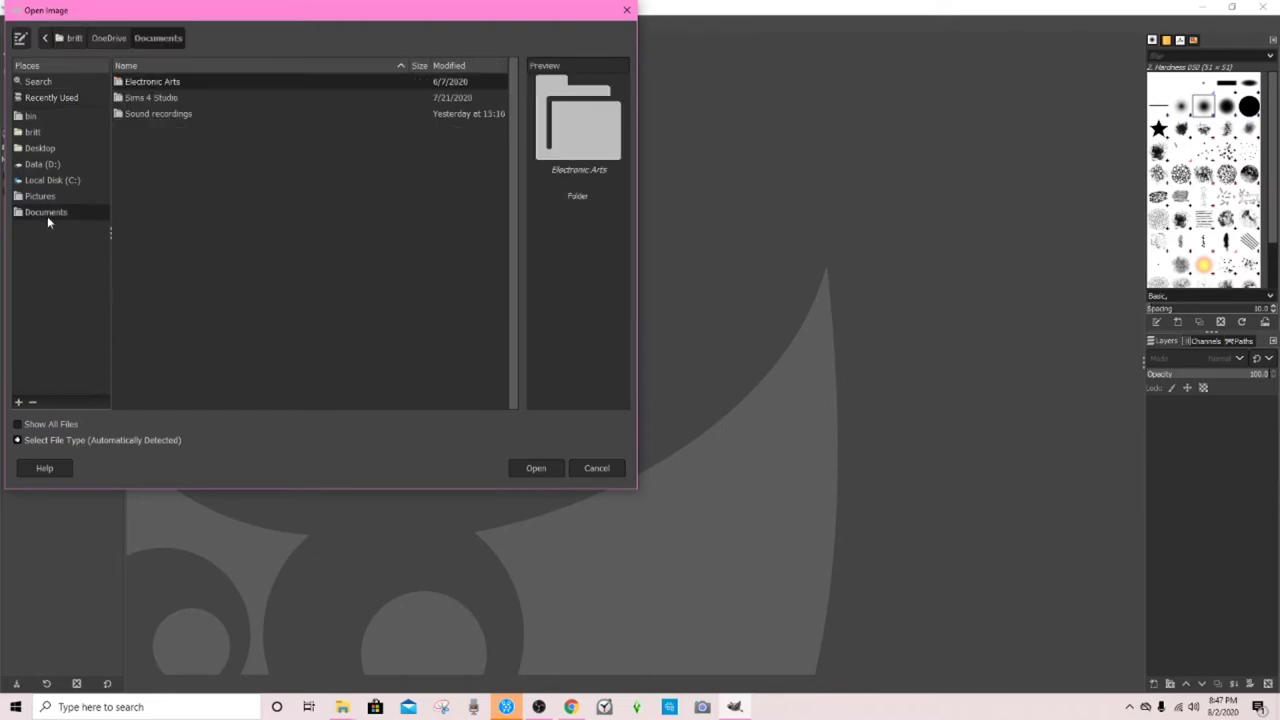
{"action": "double_click", "coordinate": [168, 82]}
{"action": "double_click", "coordinate": [167, 82]}
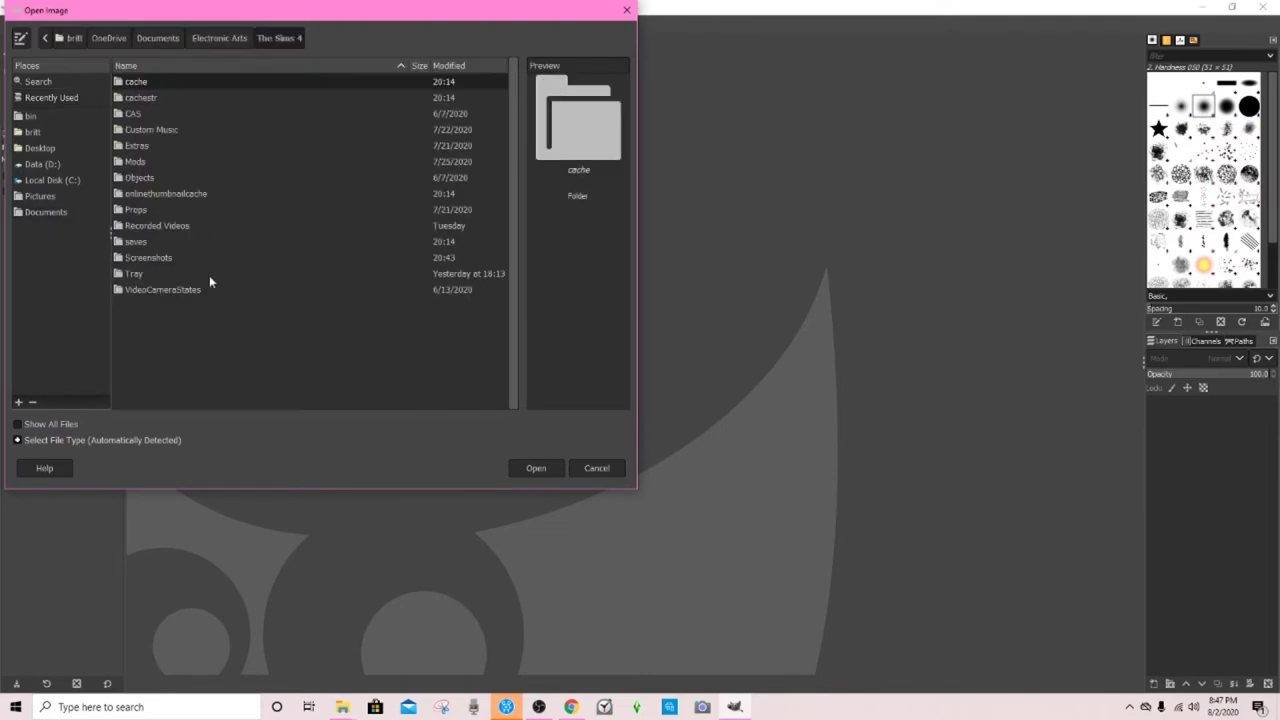
{"action": "double_click", "coordinate": [150, 258]}
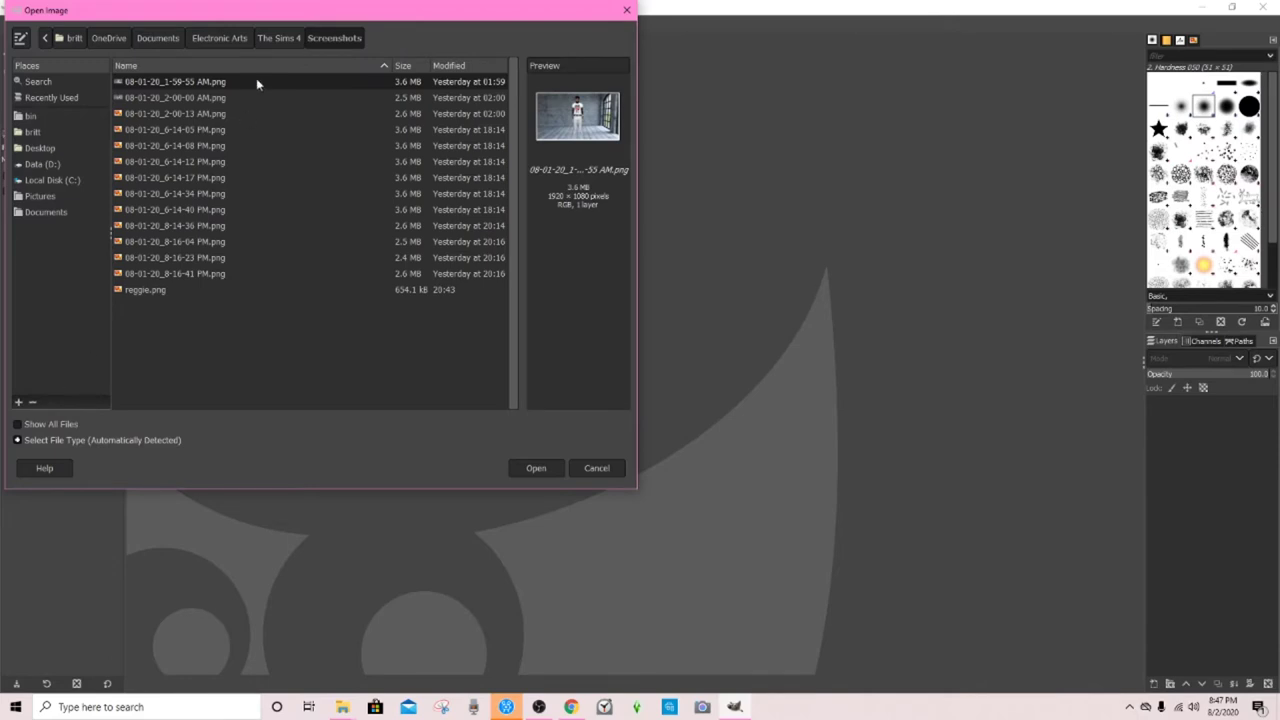
{"action": "left_click", "coordinate": [205, 96]}
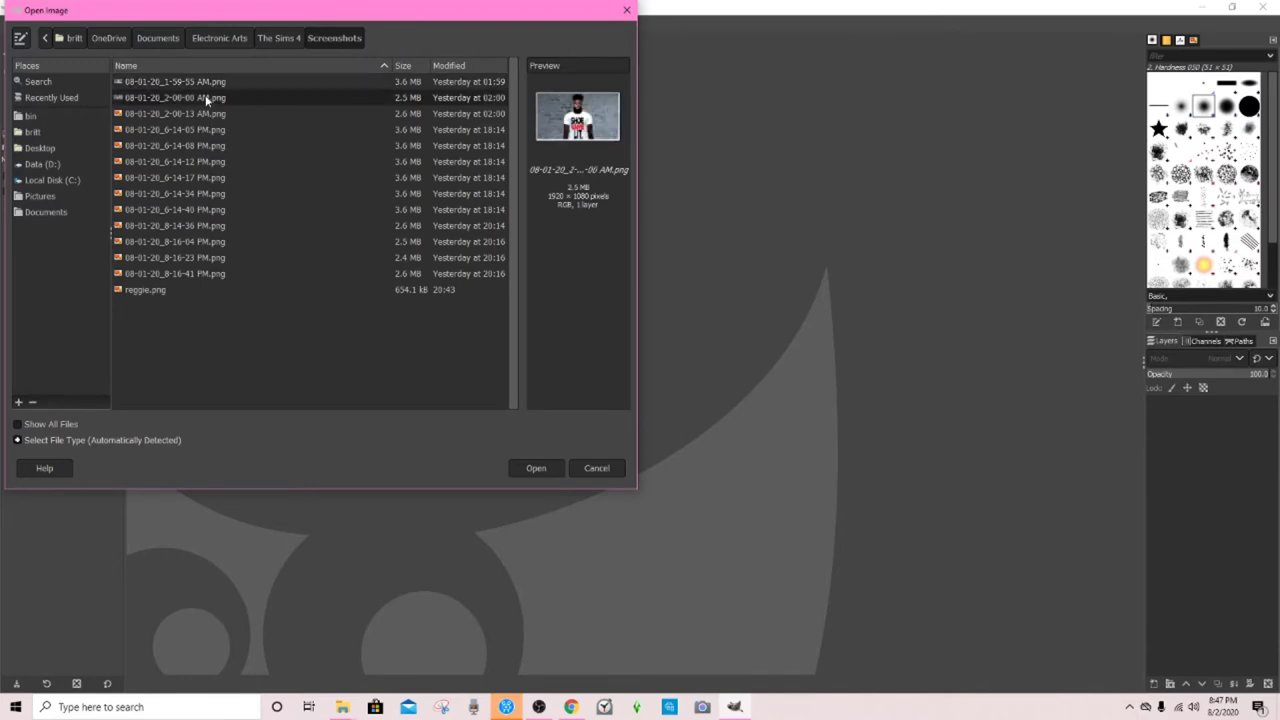
{"action": "left_click", "coordinate": [213, 114]}
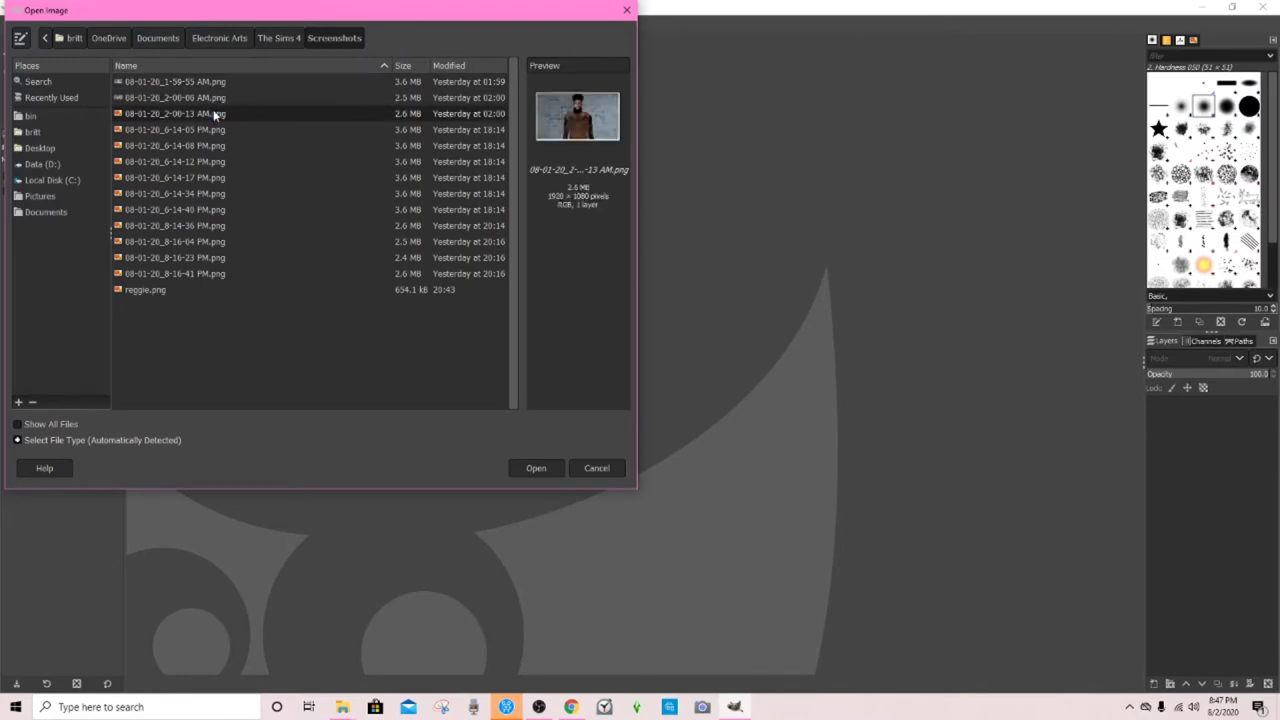
{"action": "left_click", "coordinate": [209, 102]}
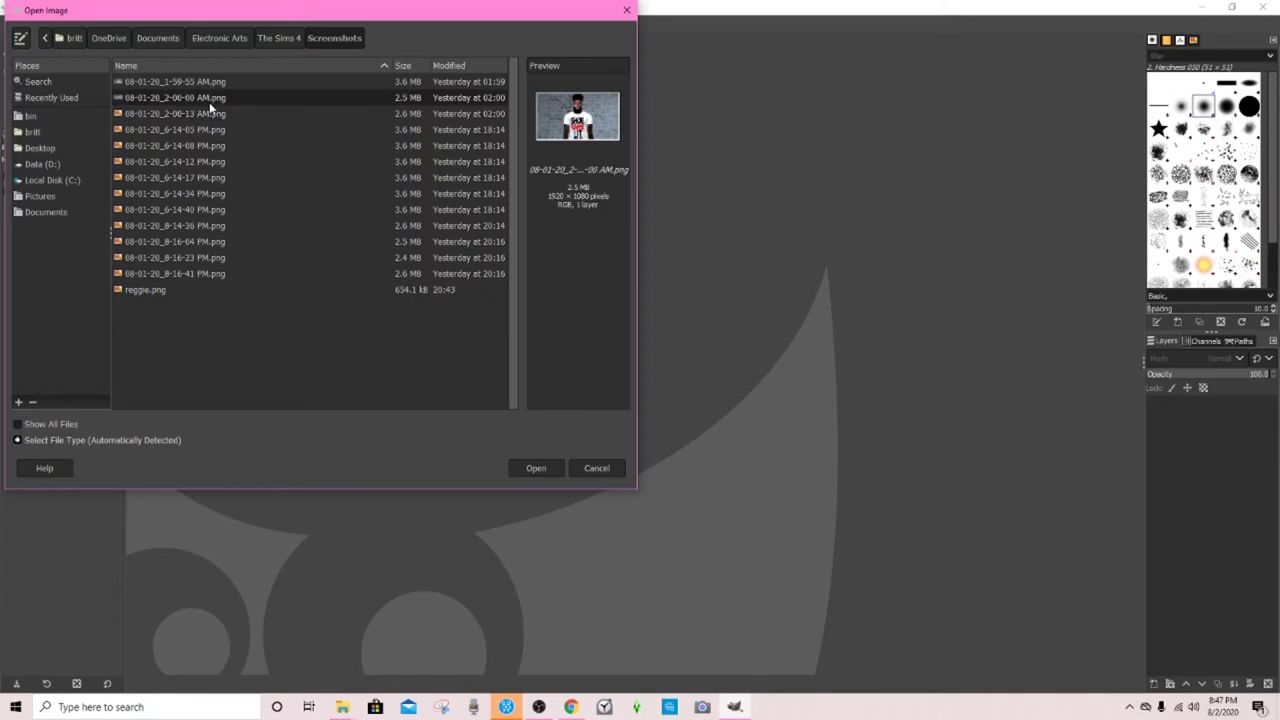
{"action": "left_click", "coordinate": [538, 468]}
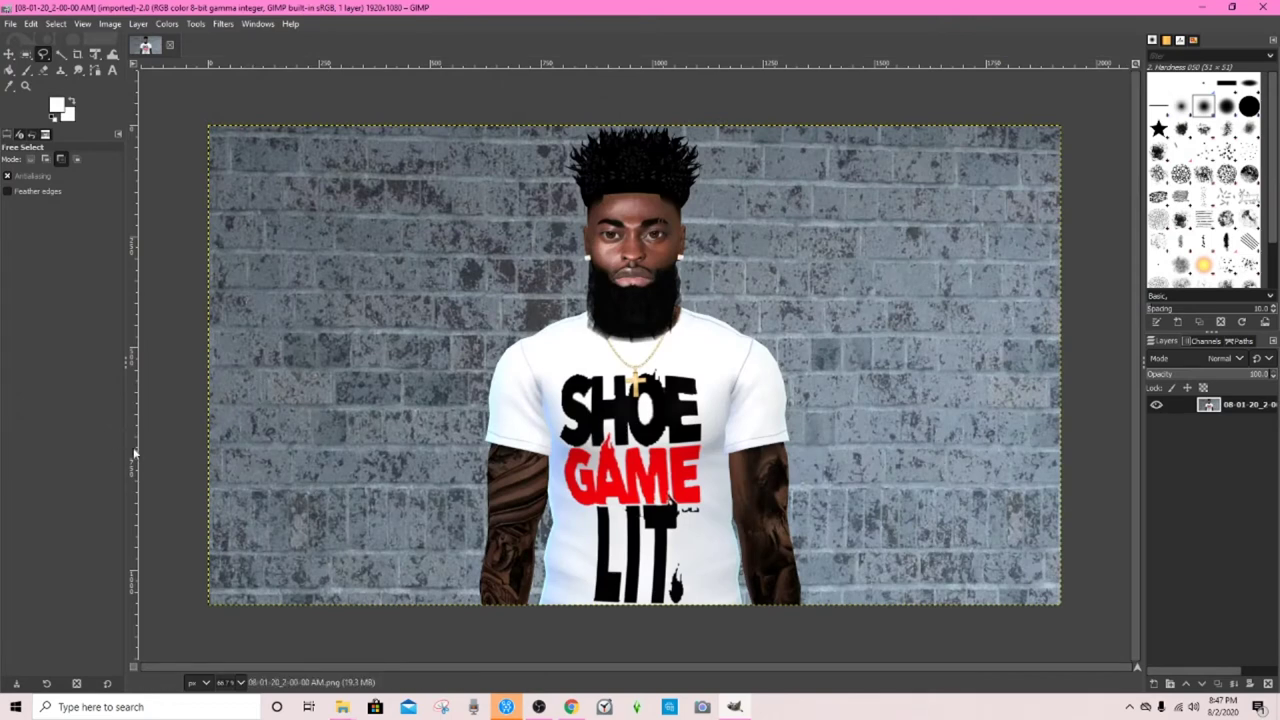
Zoom the view so the entire Sims screenshot fits in the window
{"action": "left_click", "coordinate": [83, 22]}
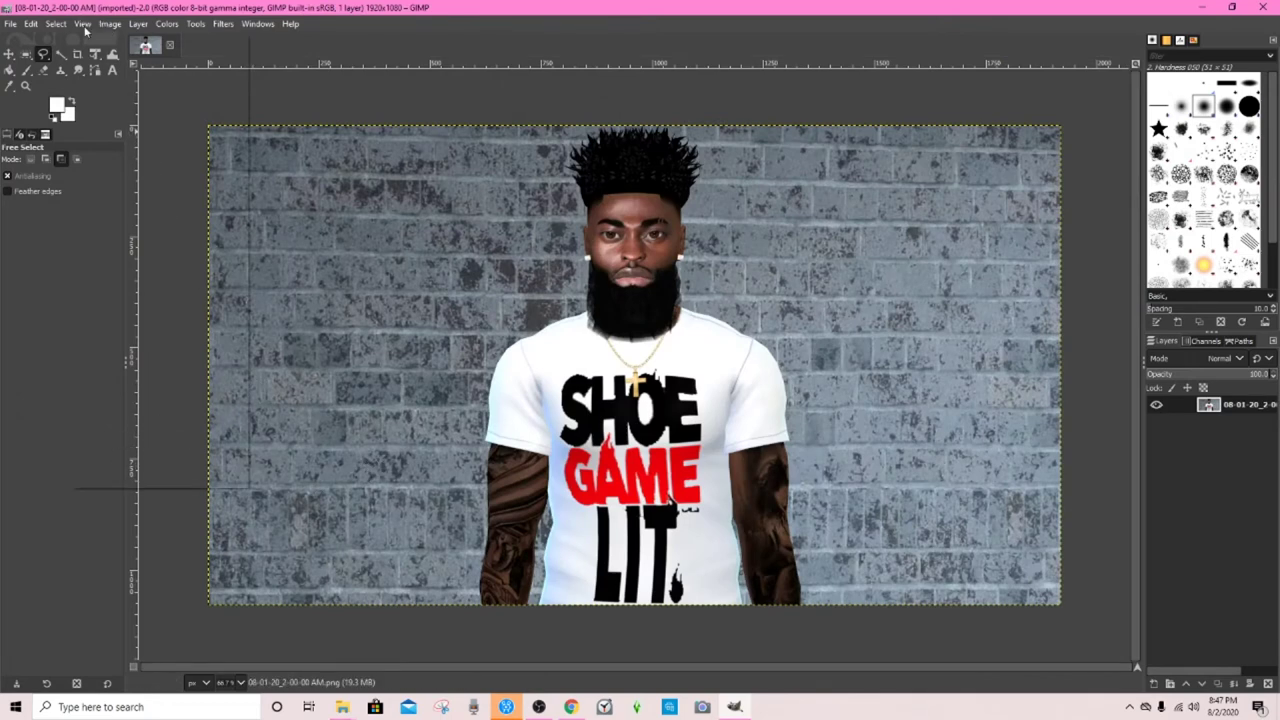
{"action": "mouse_move", "coordinate": [158, 88]}
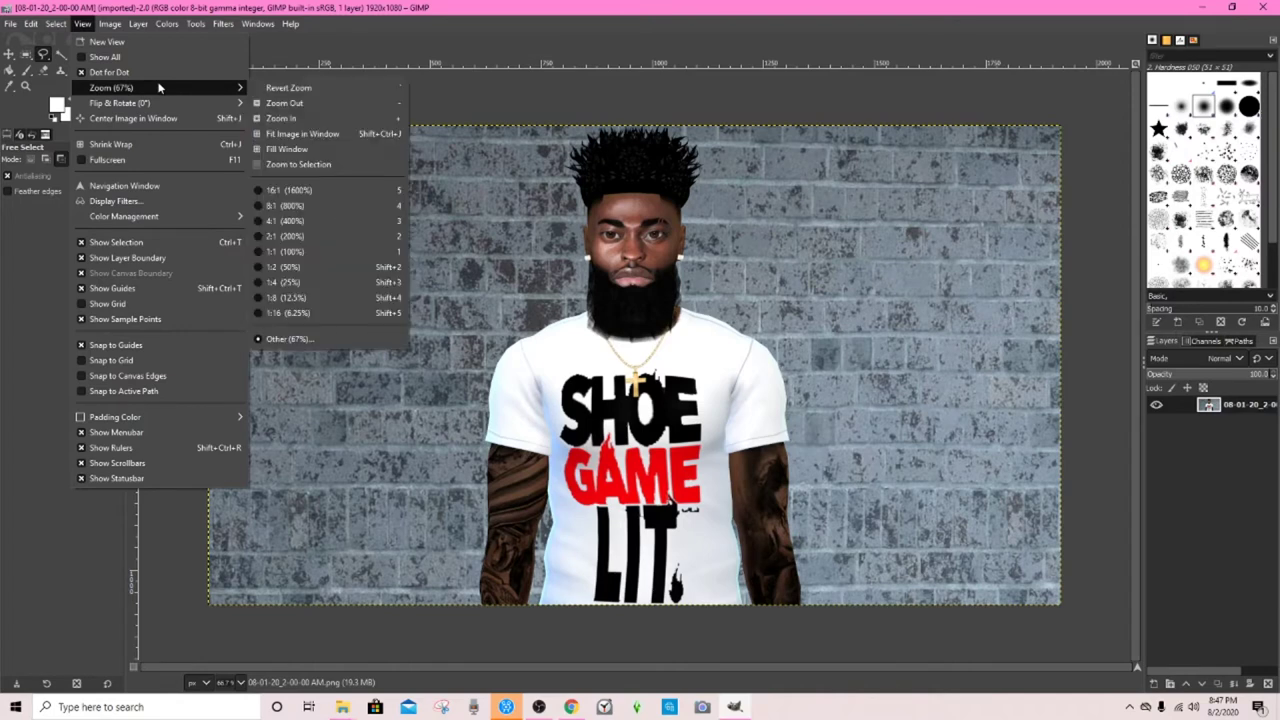
{"action": "left_click", "coordinate": [380, 136]}
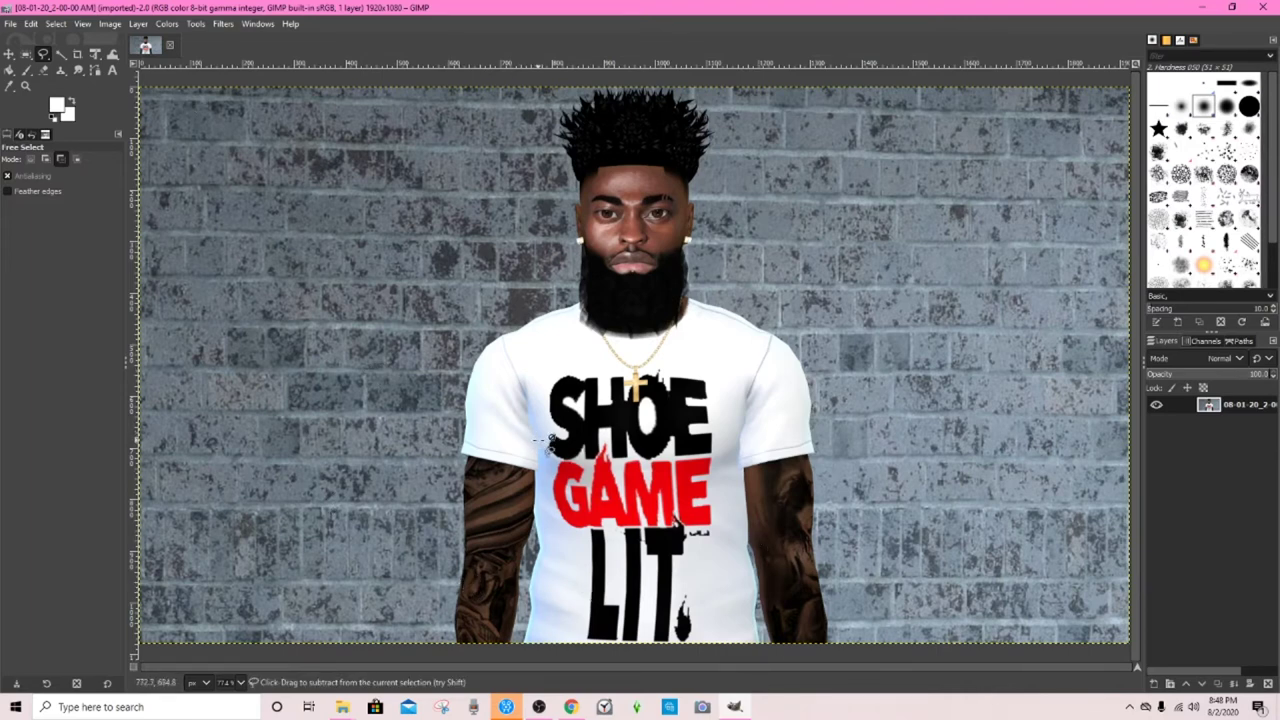
Add an alpha channel to the screenshot layer
{"action": "left_click", "coordinate": [115, 24]}
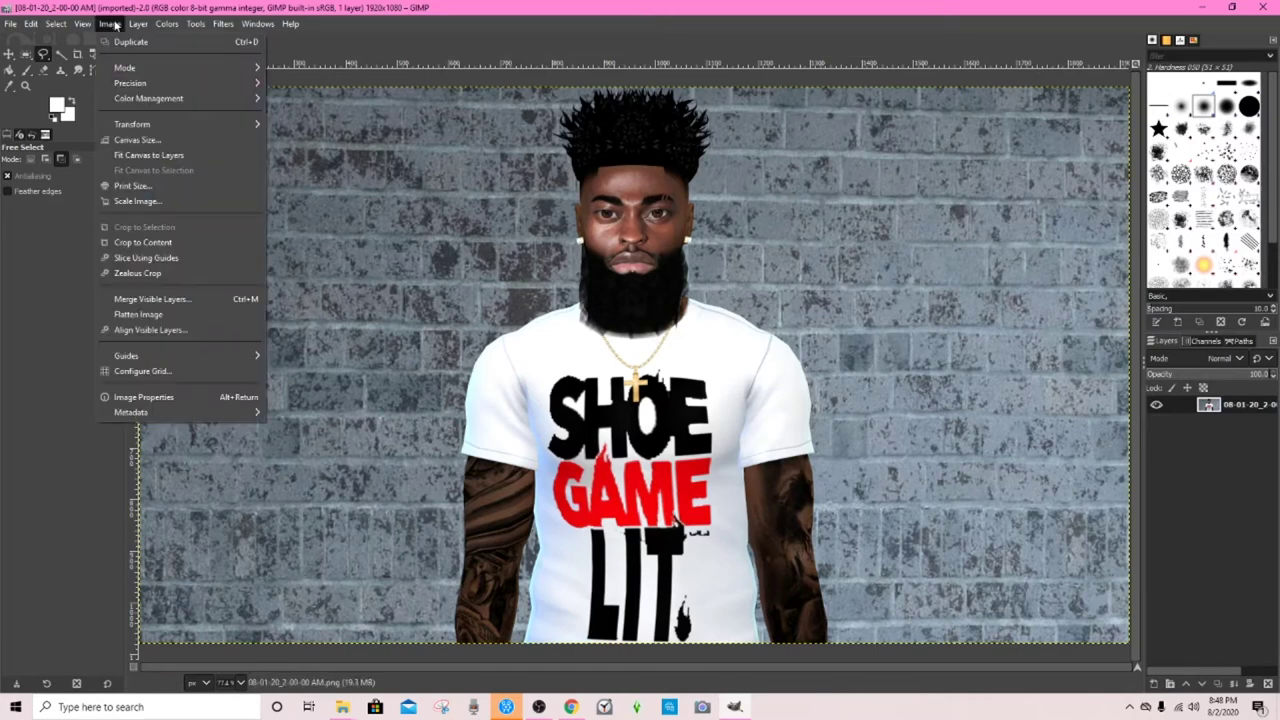
{"action": "mouse_move", "coordinate": [133, 27]}
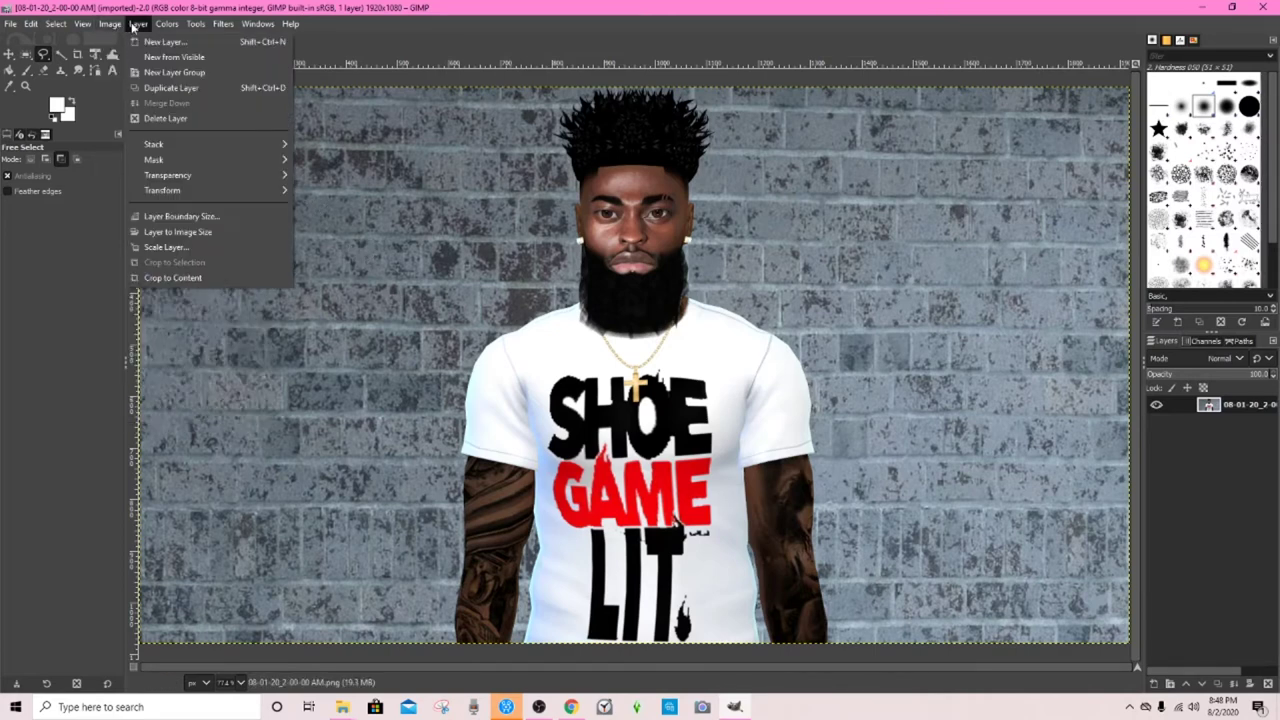
{"action": "mouse_move", "coordinate": [165, 176]}
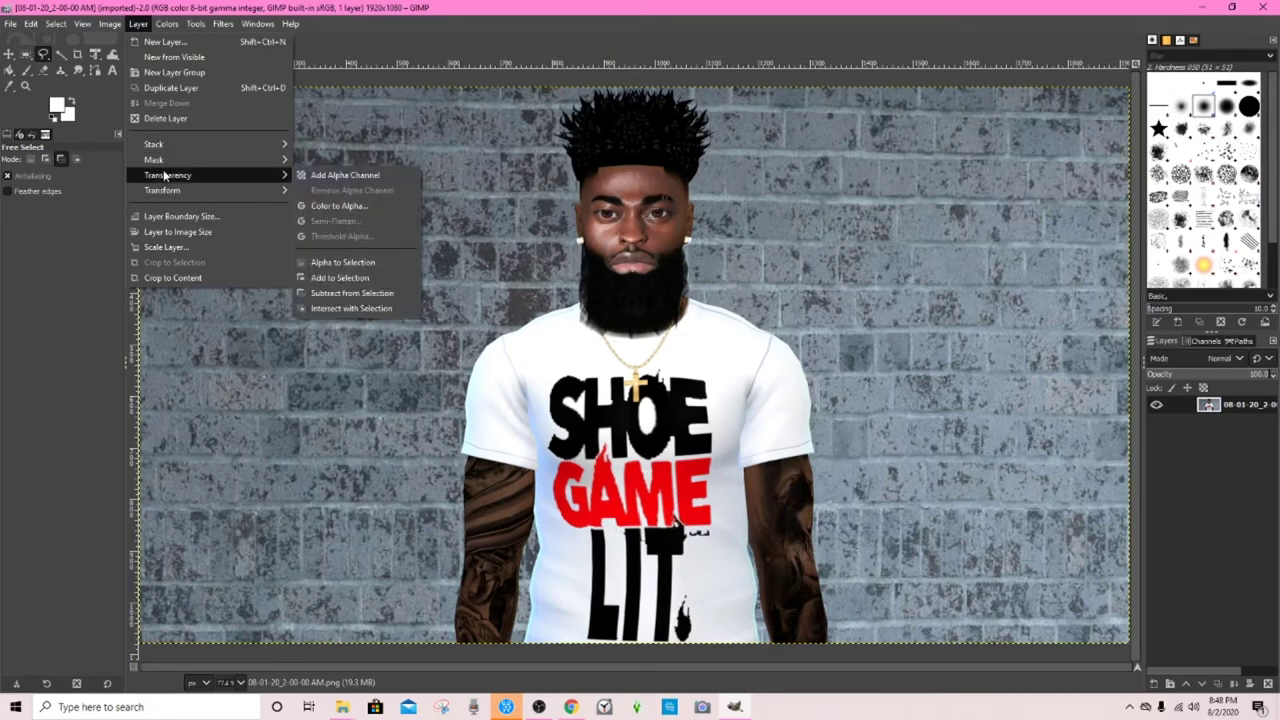
{"action": "left_click", "coordinate": [361, 178]}
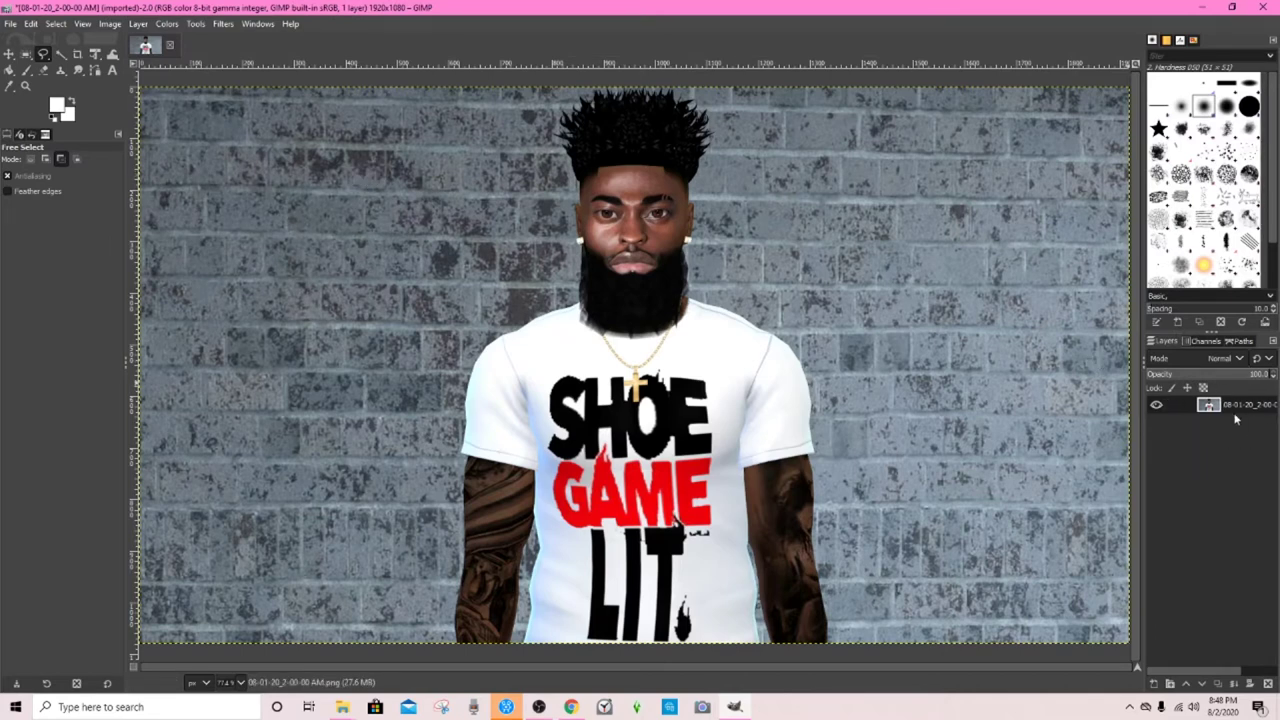
Undo adding the alpha channel, then redo it
{"action": "left_click", "coordinate": [10, 23]}
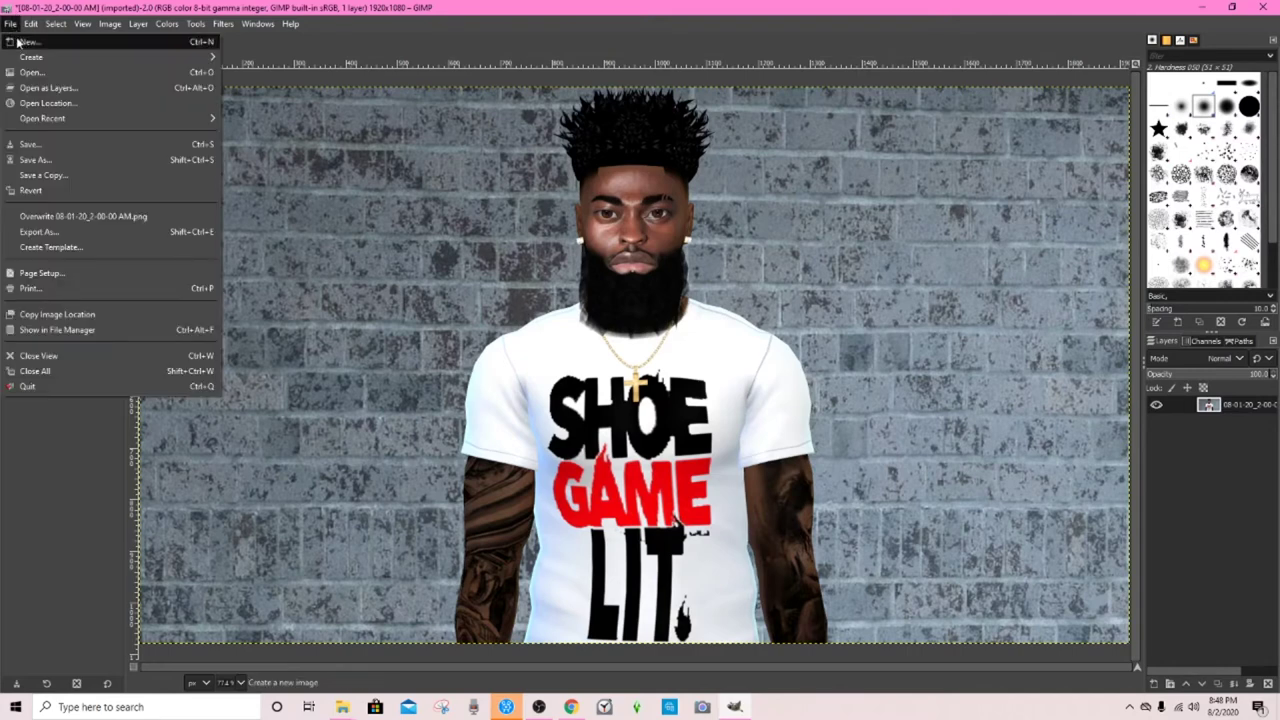
{"action": "mouse_move", "coordinate": [31, 23]}
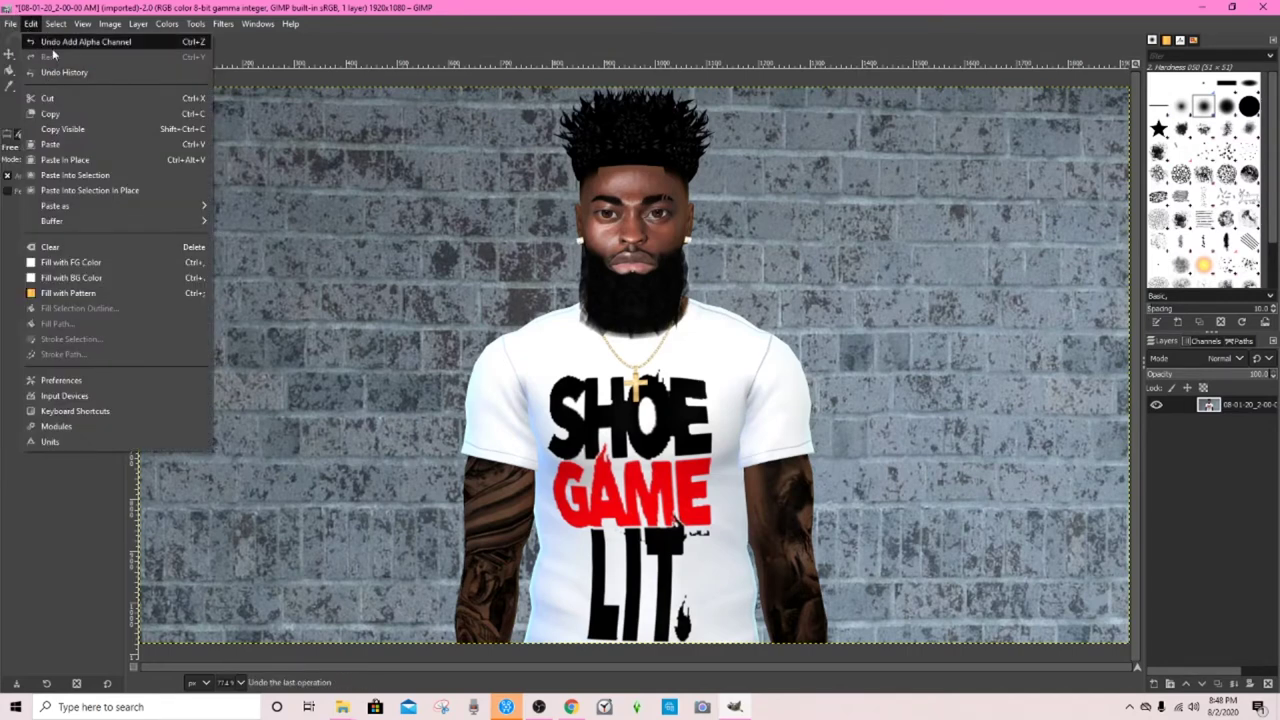
{"action": "left_click", "coordinate": [52, 41]}
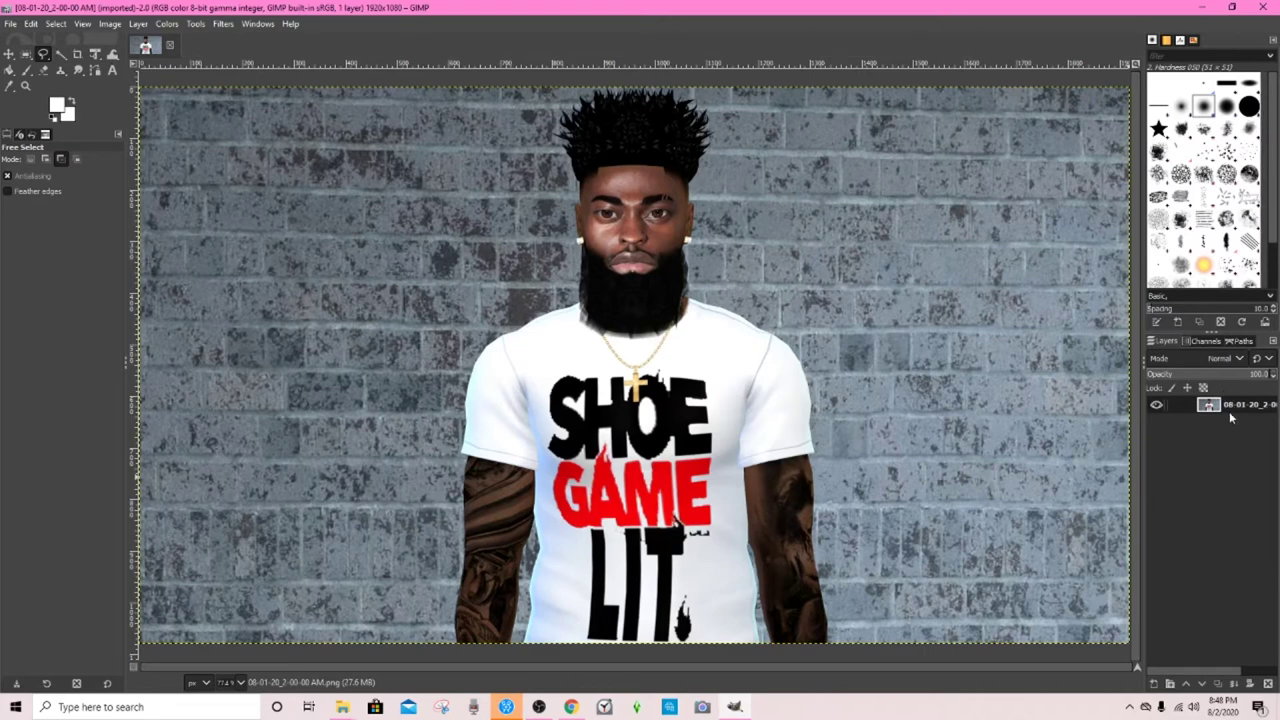
{"action": "left_click", "coordinate": [10, 24]}
{"action": "mouse_move", "coordinate": [33, 25]}
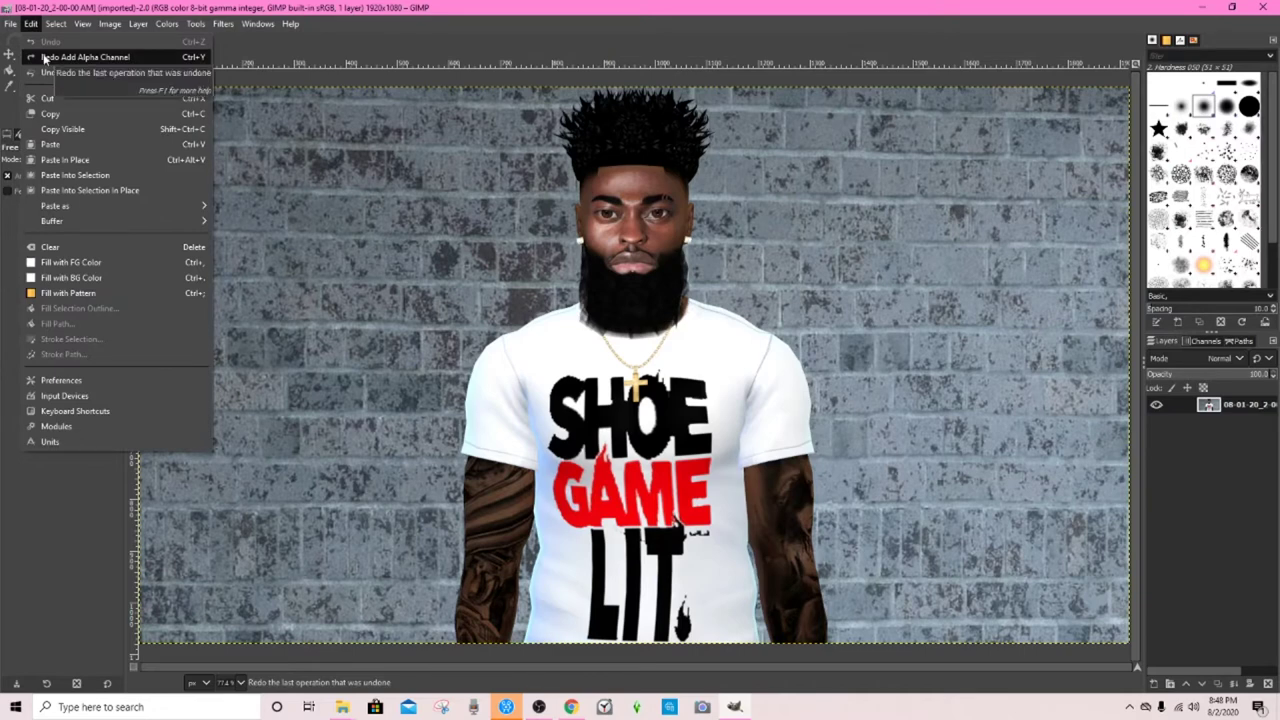
{"action": "left_click", "coordinate": [44, 58]}
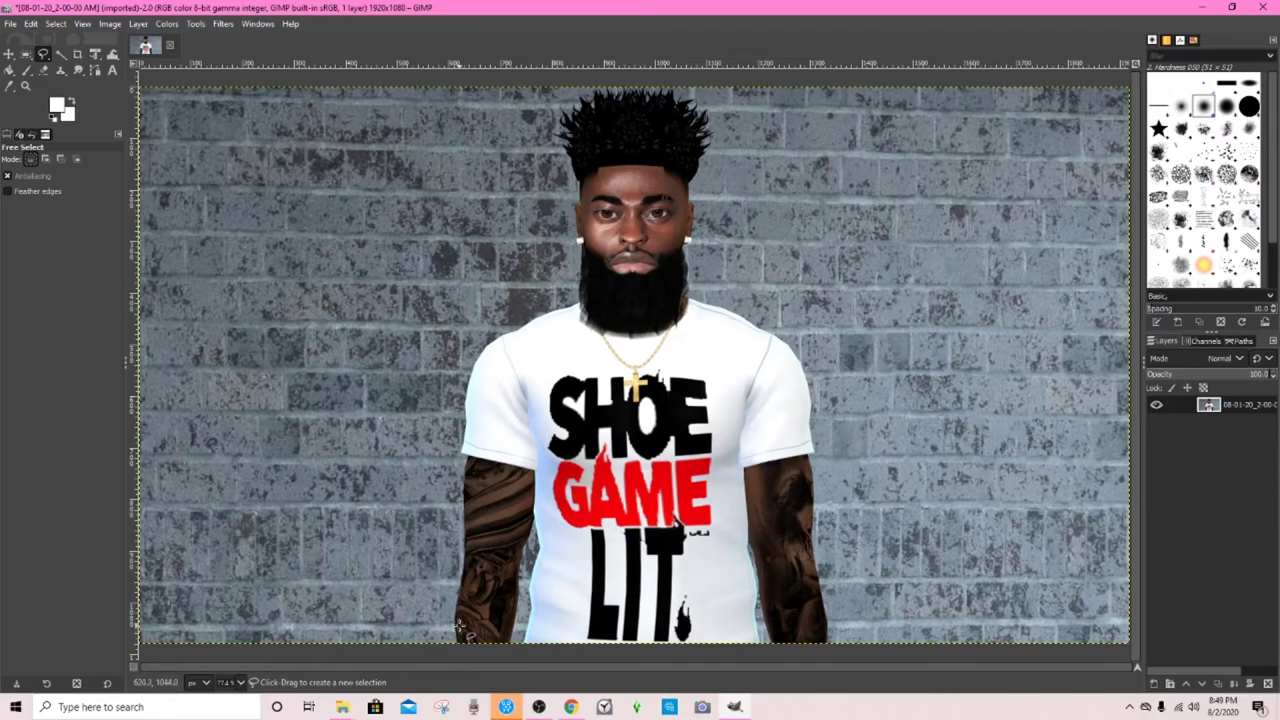
Zoom to 550% and pan down to the tattooed arm's bottom at the image edge
{"action": "scroll", "coordinate": [458, 626], "scroll_direction": "up", "scroll_amount": 3}
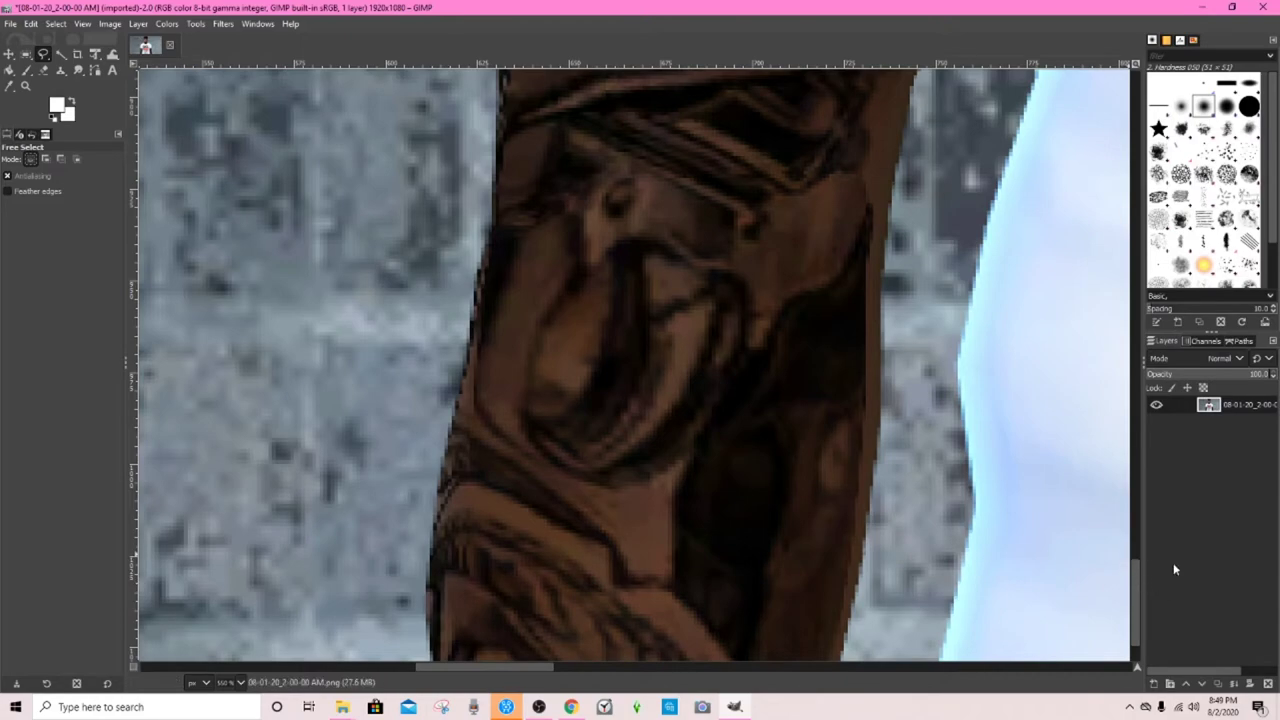
{"action": "mouse_move", "coordinate": [1136, 598]}
{"action": "left_mouse_down"}
{"action": "mouse_move", "coordinate": [1136, 610]}
{"action": "mouse_move", "coordinate": [1130, 468]}
{"action": "mouse_move", "coordinate": [1135, 610]}
{"action": "left_mouse_up"}
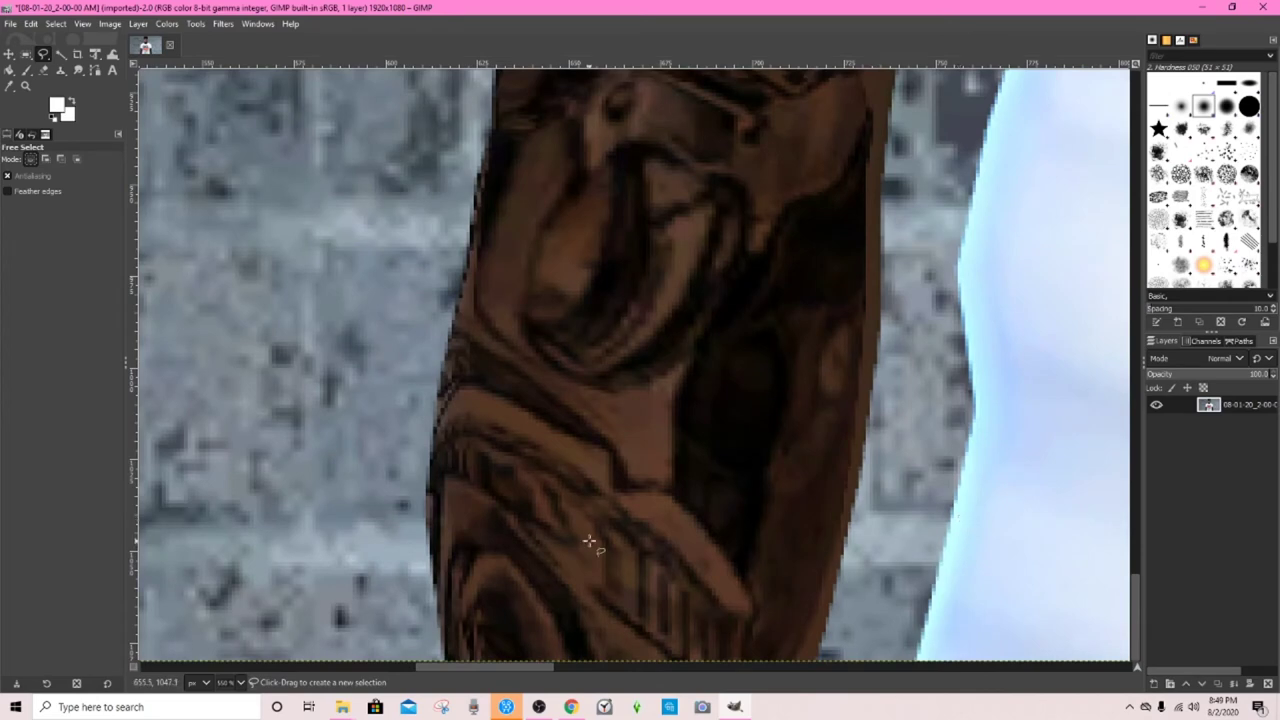
{"action": "left_click_drag", "start_coordinate": [606, 549], "coordinate": [717, 460]}
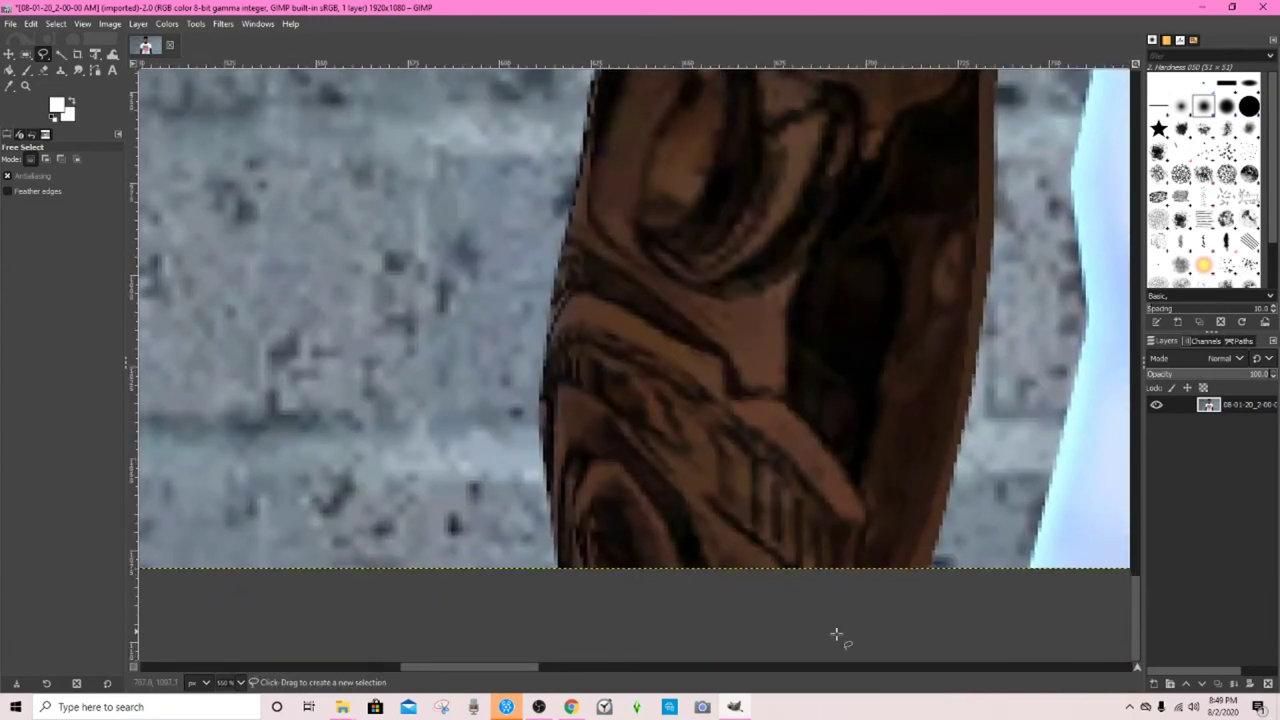
{"action": "left_click_drag", "start_coordinate": [737, 323], "coordinate": [768, 372]}
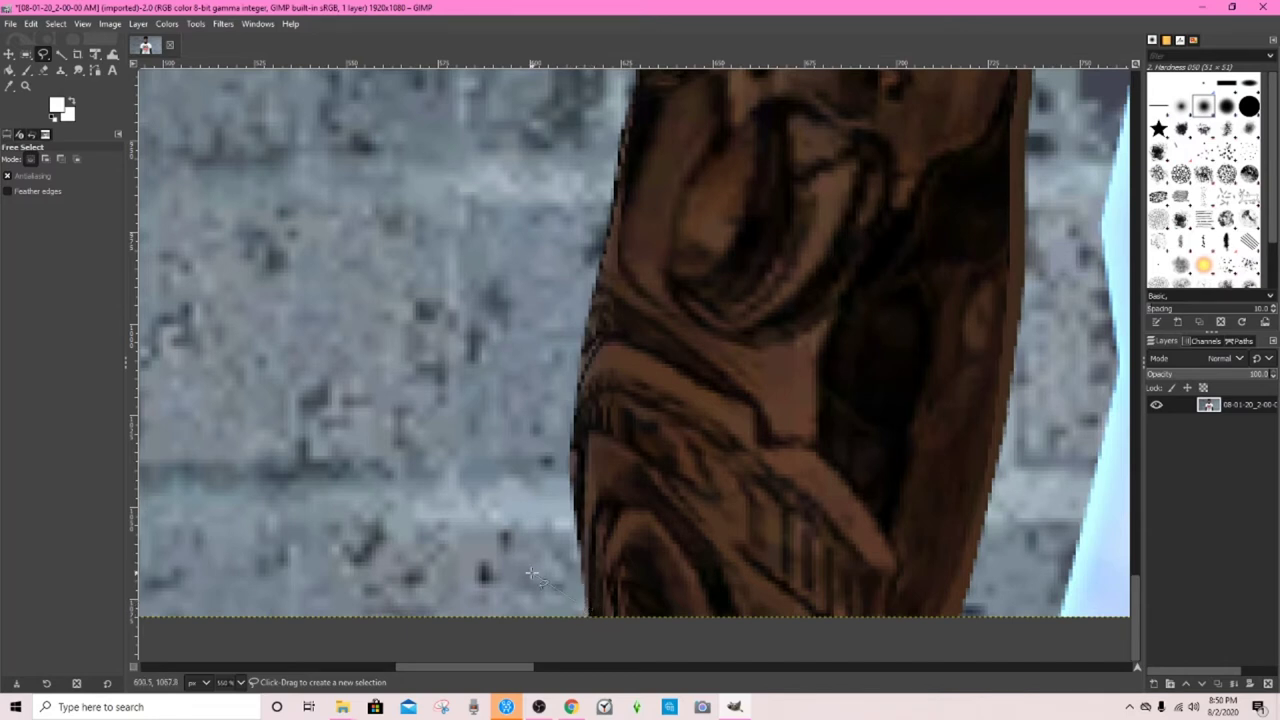
Start the freehand outline at the bottom edge and trace up the arm, removing a stray loop
{"action": "left_click", "coordinate": [588, 612]}
{"action": "left_click", "coordinate": [572, 436]}
{"action": "left_click", "coordinate": [582, 362]}
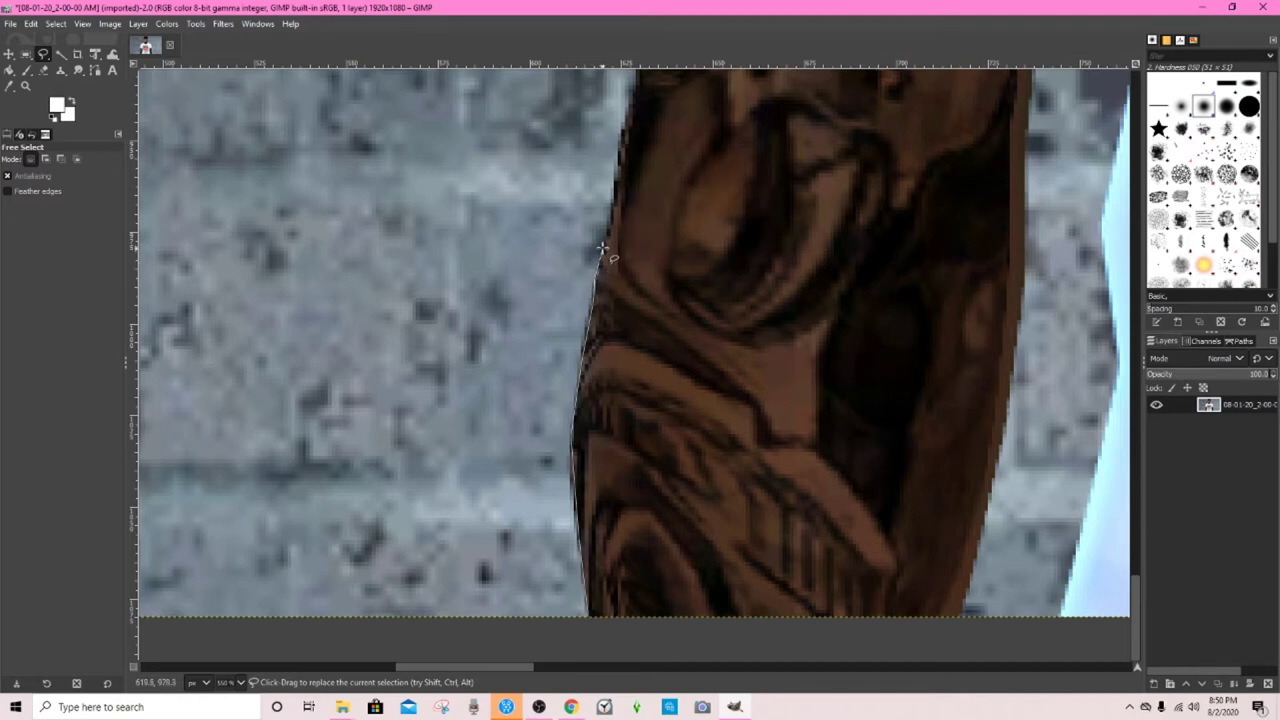
{"action": "mouse_move", "coordinate": [610, 218]}
{"action": "left_mouse_down"}
{"action": "mouse_move", "coordinate": [638, 182]}
{"action": "mouse_move", "coordinate": [630, 250]}
{"action": "mouse_move", "coordinate": [634, 194]}
{"action": "mouse_move", "coordinate": [643, 313]}
{"action": "mouse_move", "coordinate": [673, 175]}
{"action": "mouse_move", "coordinate": [719, 331]}
{"action": "mouse_move", "coordinate": [683, 247]}
{"action": "mouse_move", "coordinate": [728, 220]}
{"action": "mouse_move", "coordinate": [729, 285]}
{"action": "mouse_move", "coordinate": [692, 319]}
{"action": "left_mouse_up"}
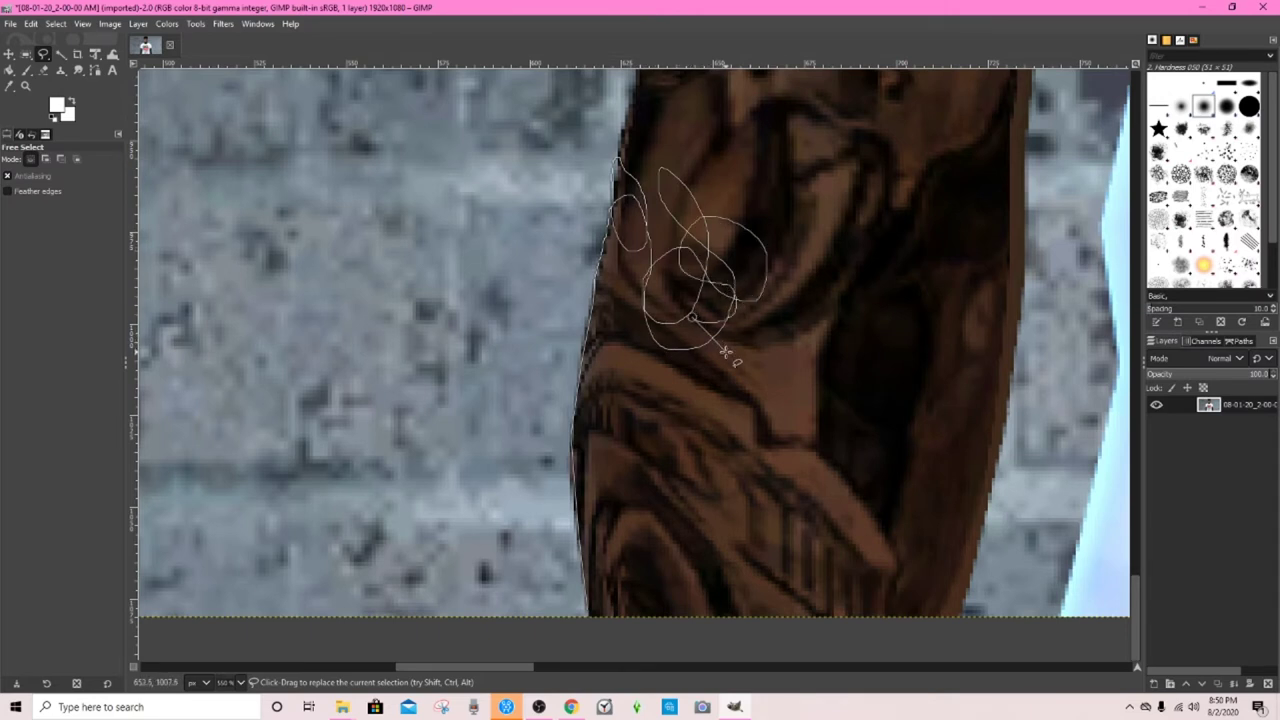
{"action": "key", "text": "BackSpace"}
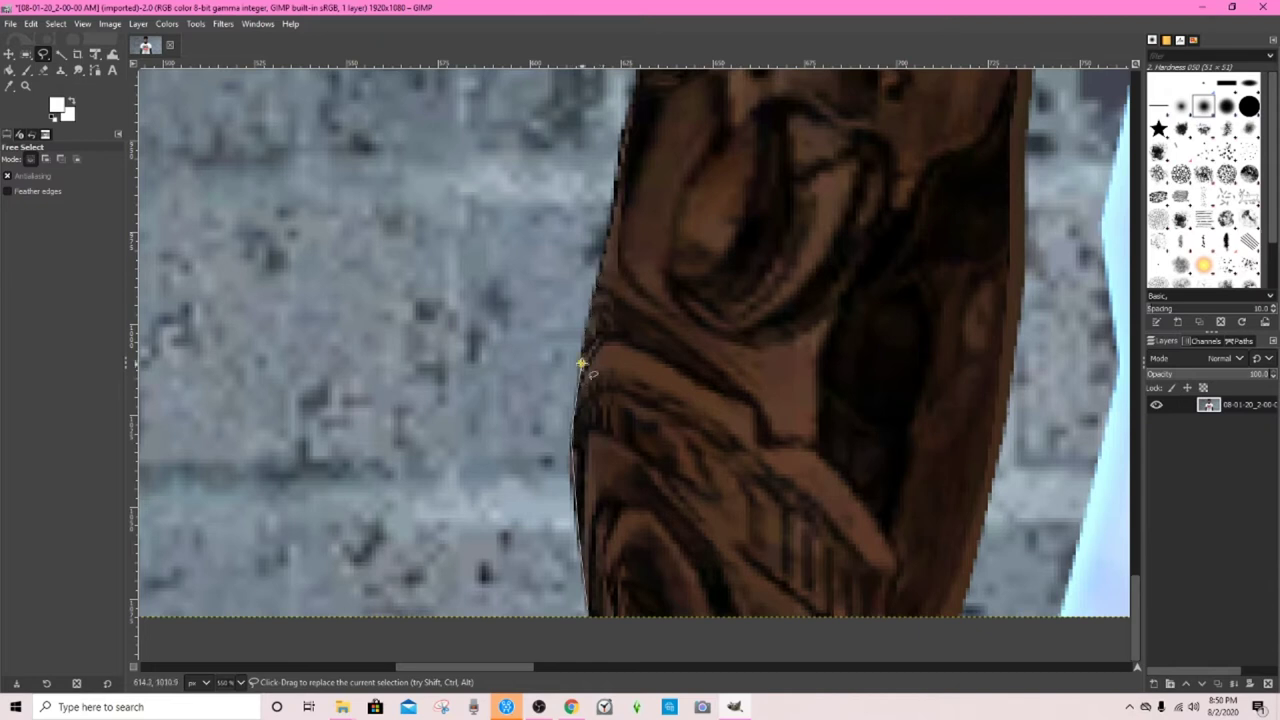
Continue placing outline points up the arm's edge toward the shoulder
{"action": "left_click", "coordinate": [572, 443]}
{"action": "left_click", "coordinate": [584, 352]}
{"action": "key", "text": "space"}
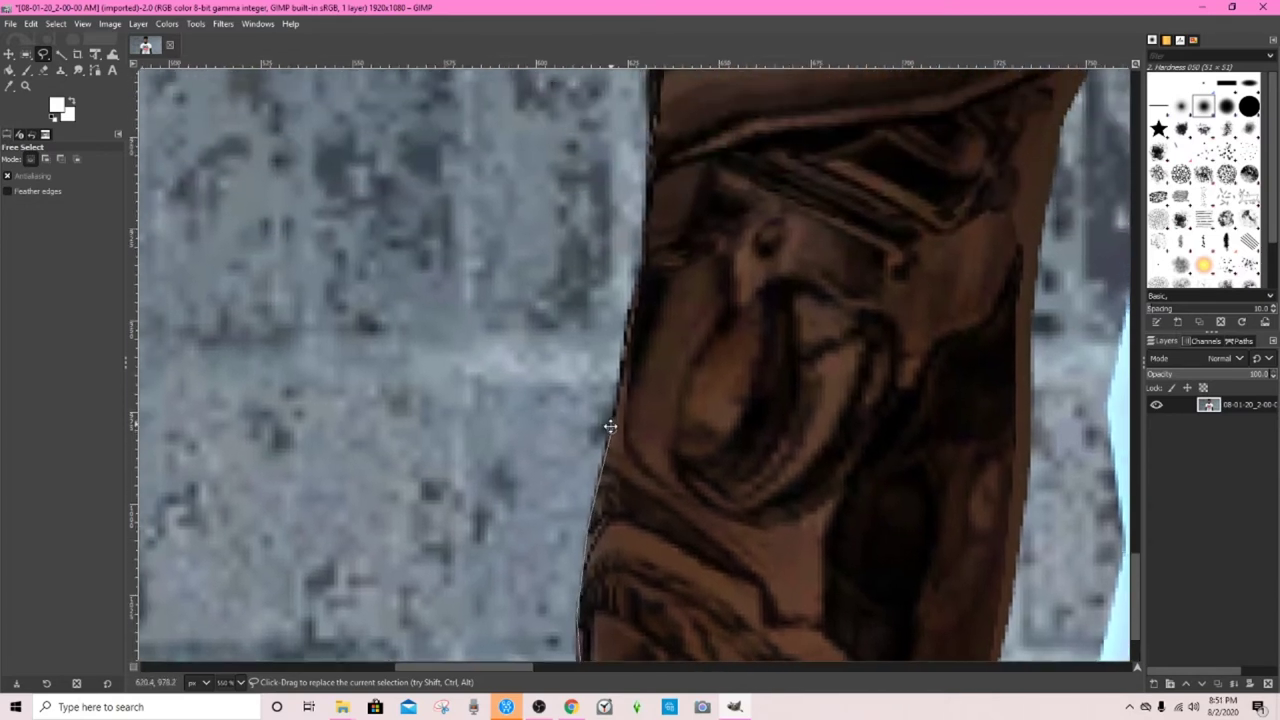
{"action": "key", "text": "space"}
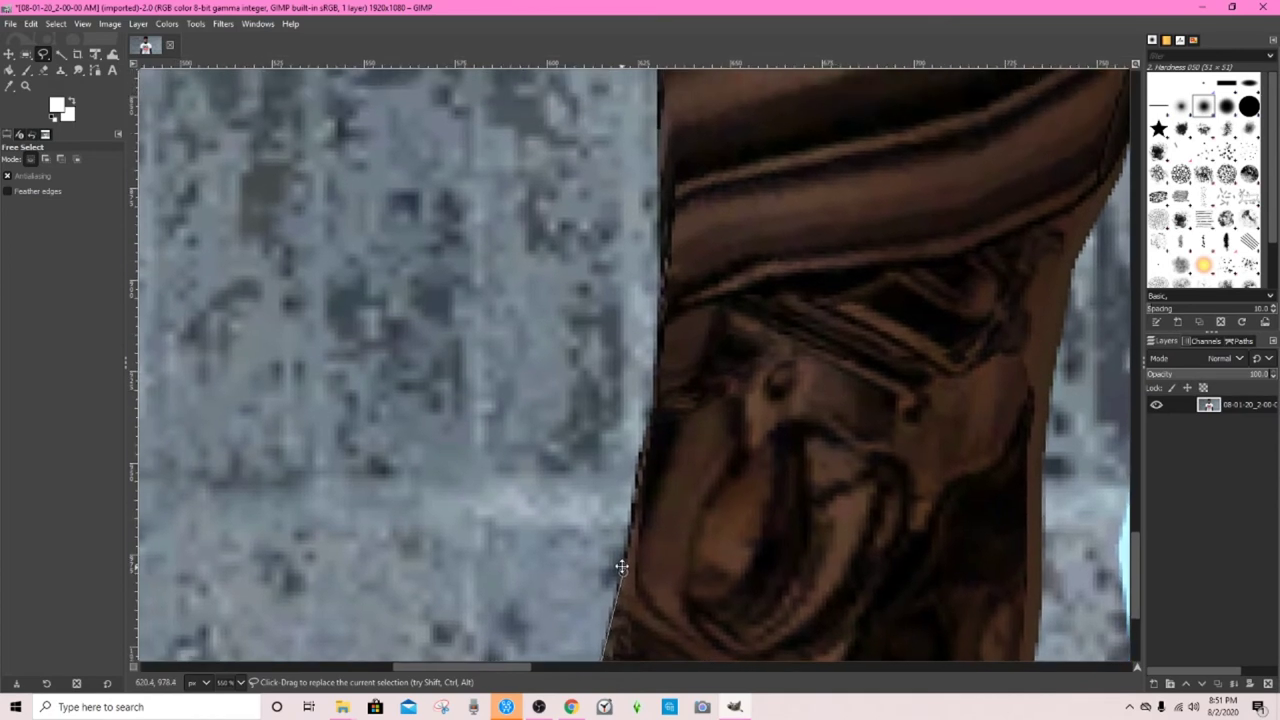
{"action": "left_click", "coordinate": [640, 455]}
{"action": "left_click", "coordinate": [656, 407]}
{"action": "key", "text": "space"}
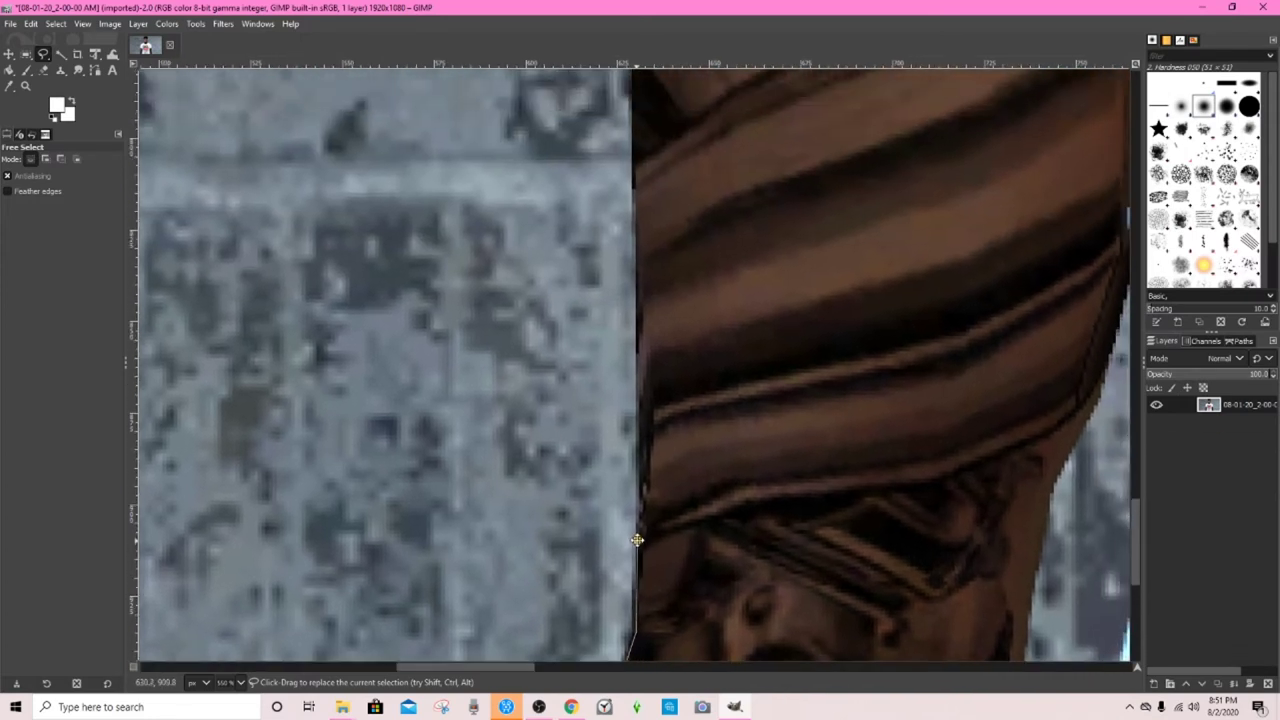
{"action": "left_click", "coordinate": [641, 472]}
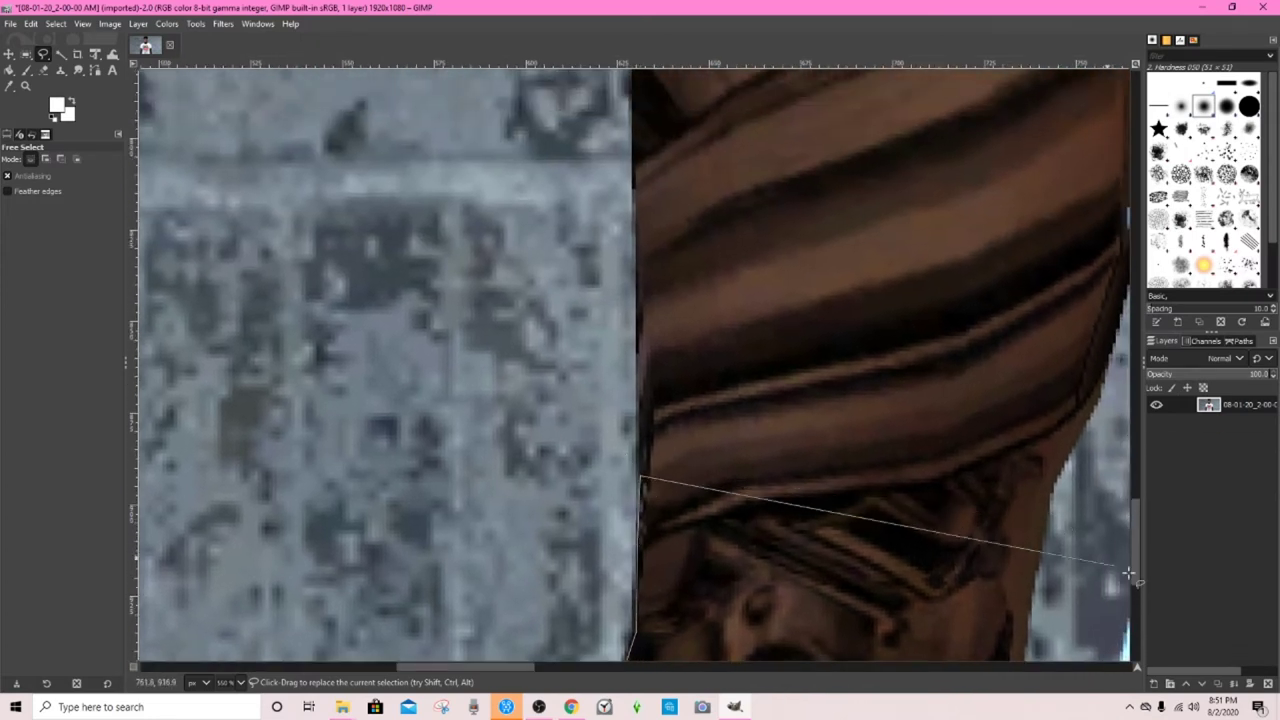
Trace the outline along the upper arm and around the edge of the hair
{"action": "left_click_drag", "start_coordinate": [1138, 545], "coordinate": [1136, 511]}
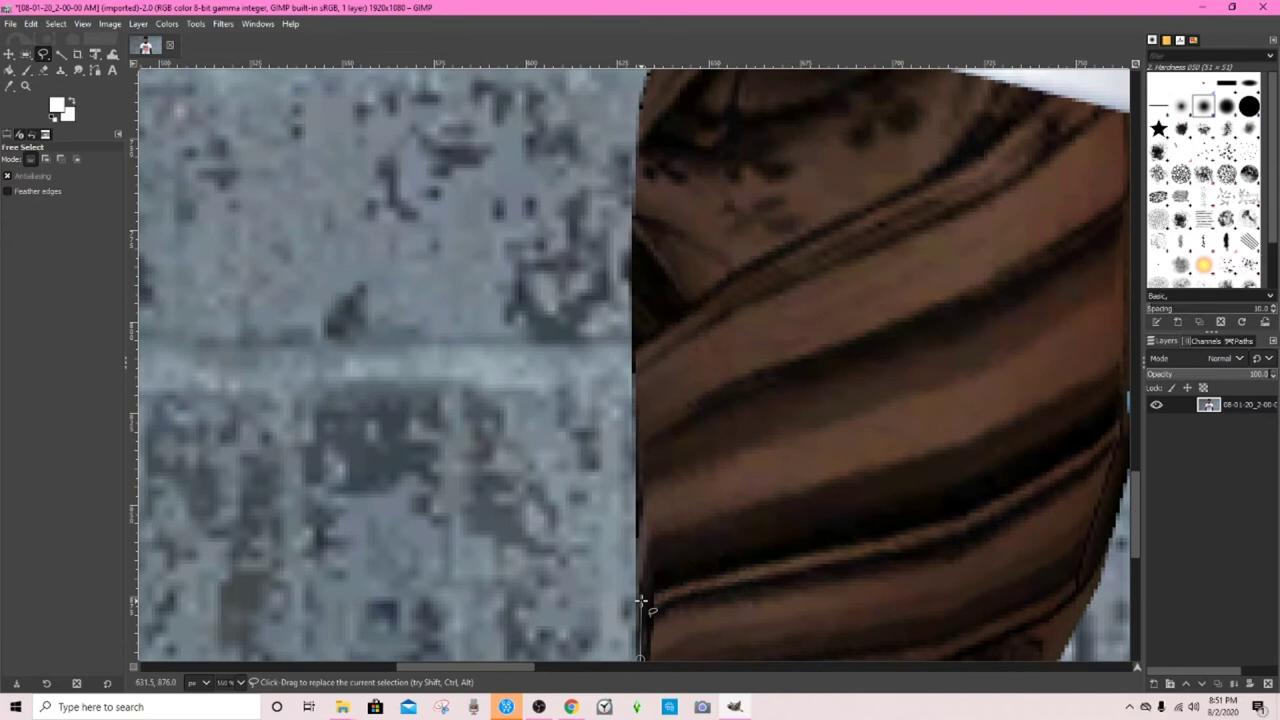
{"action": "scroll", "coordinate": [641, 600], "scroll_direction": "down", "scroll_amount": 3}
{"action": "scroll", "coordinate": [700, 637], "scroll_direction": "left", "scroll_amount": 2}
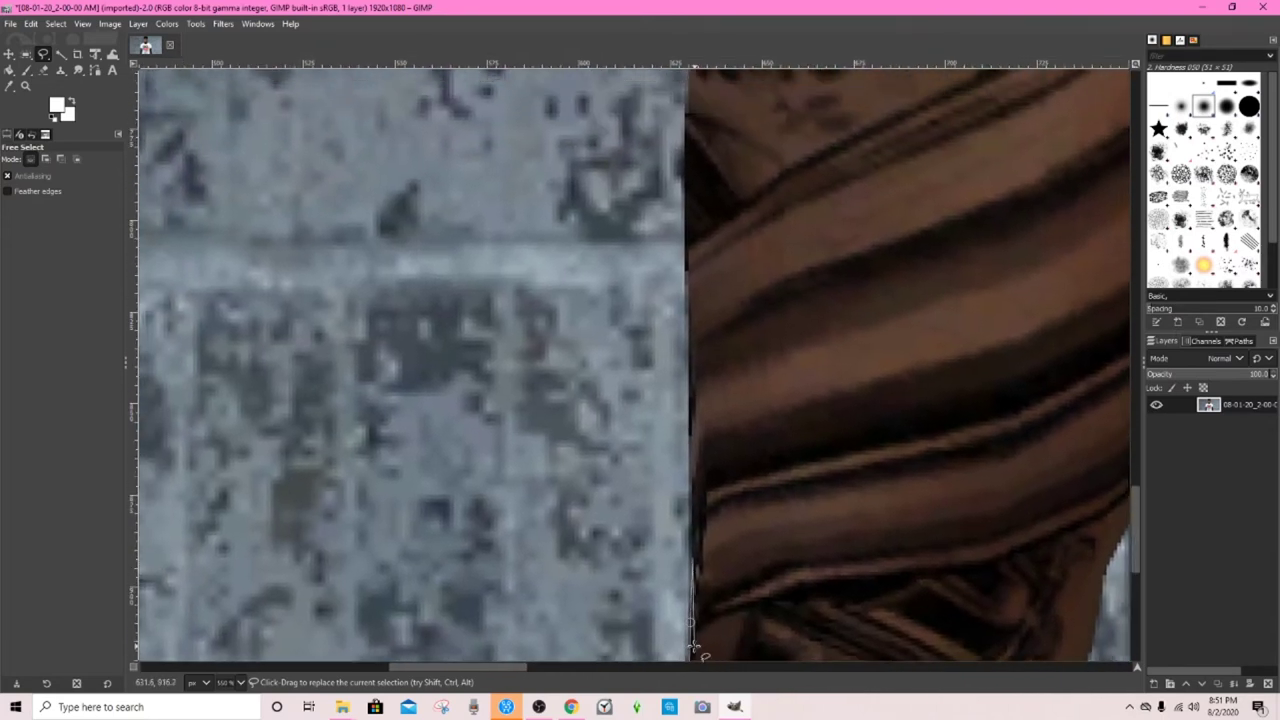
{"action": "left_click", "coordinate": [694, 484]}
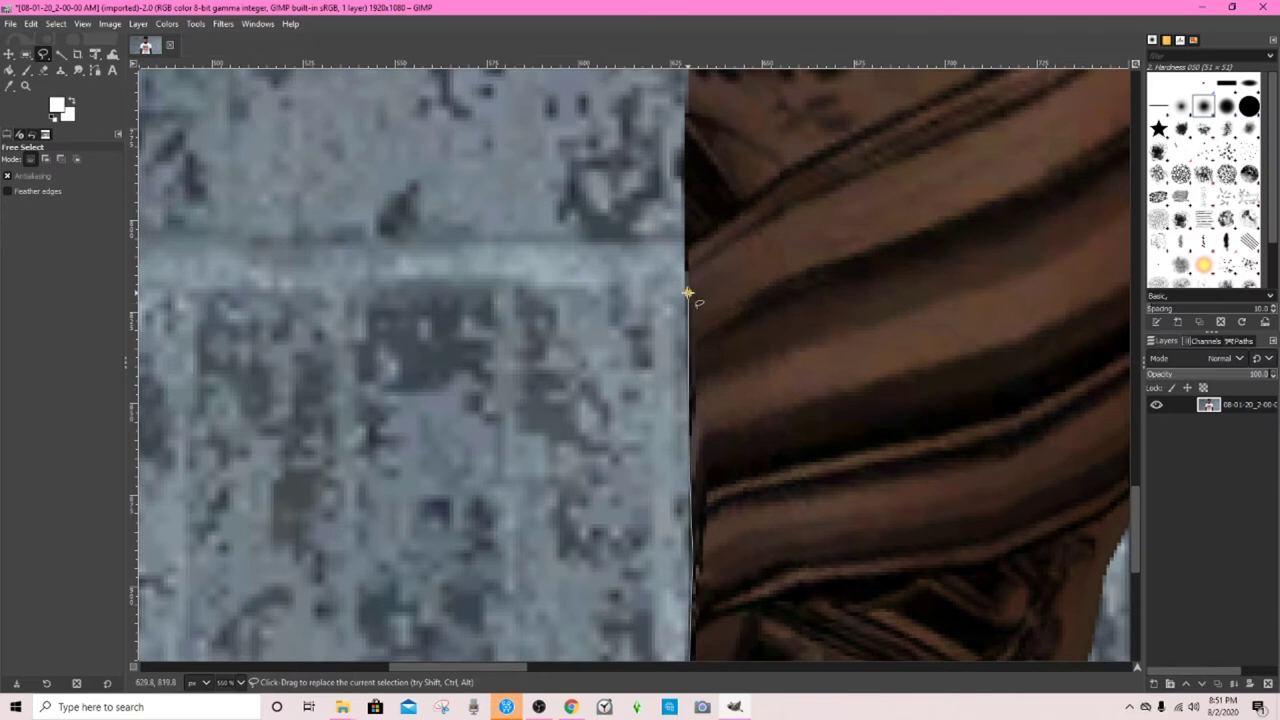
{"action": "scroll", "coordinate": [688, 293], "scroll_direction": "up", "scroll_amount": 8}
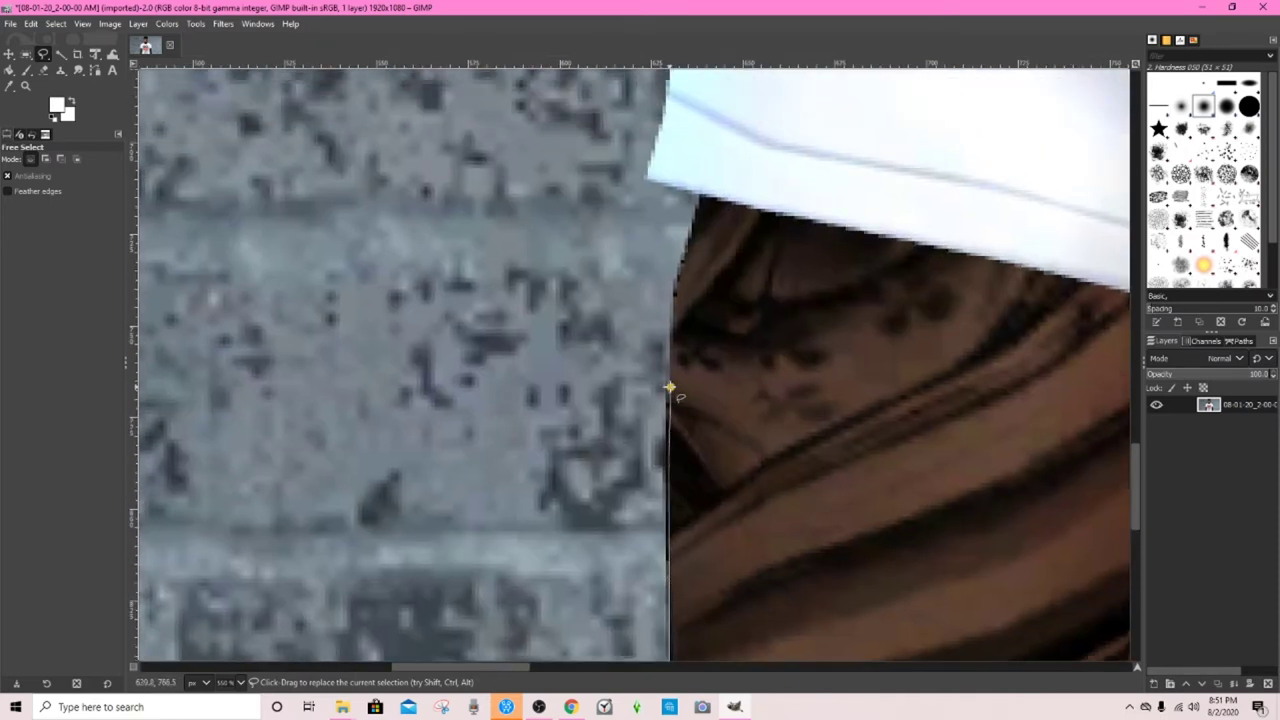
{"action": "scroll", "coordinate": [690, 320], "scroll_direction": "up", "scroll_amount": 10}
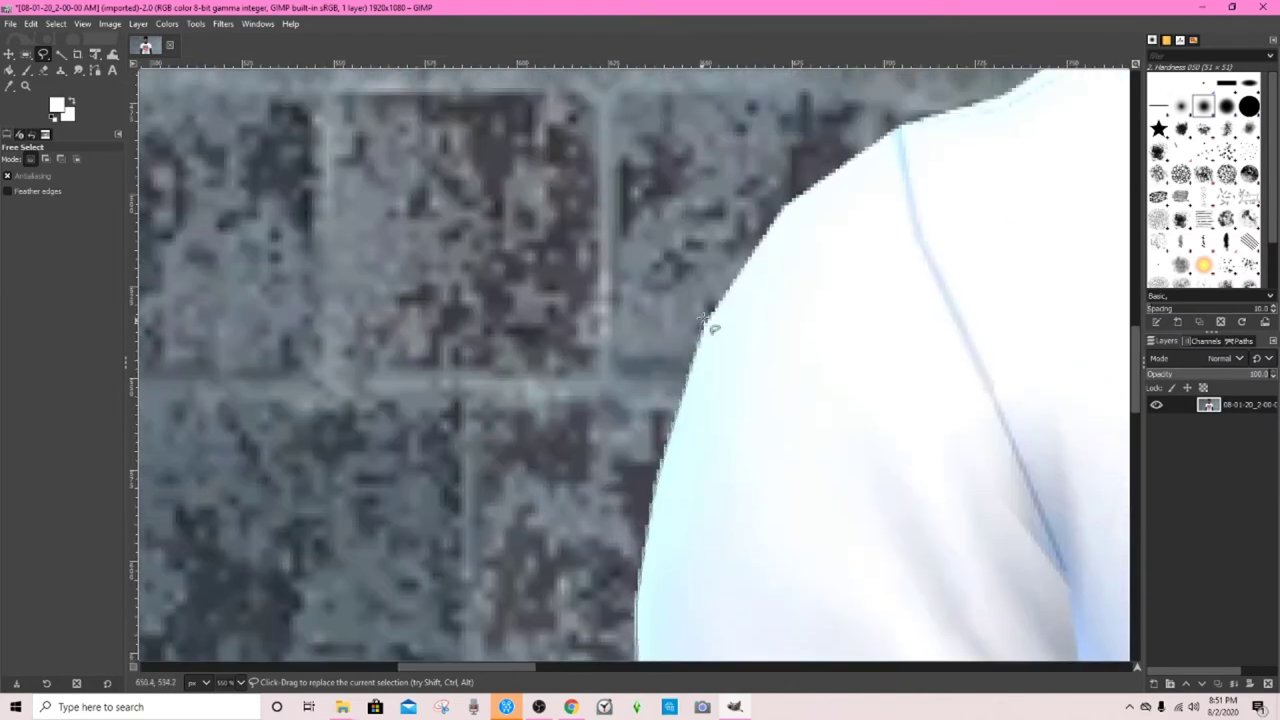
{"action": "scroll", "coordinate": [890, 148], "scroll_direction": "up", "scroll_amount": 10}
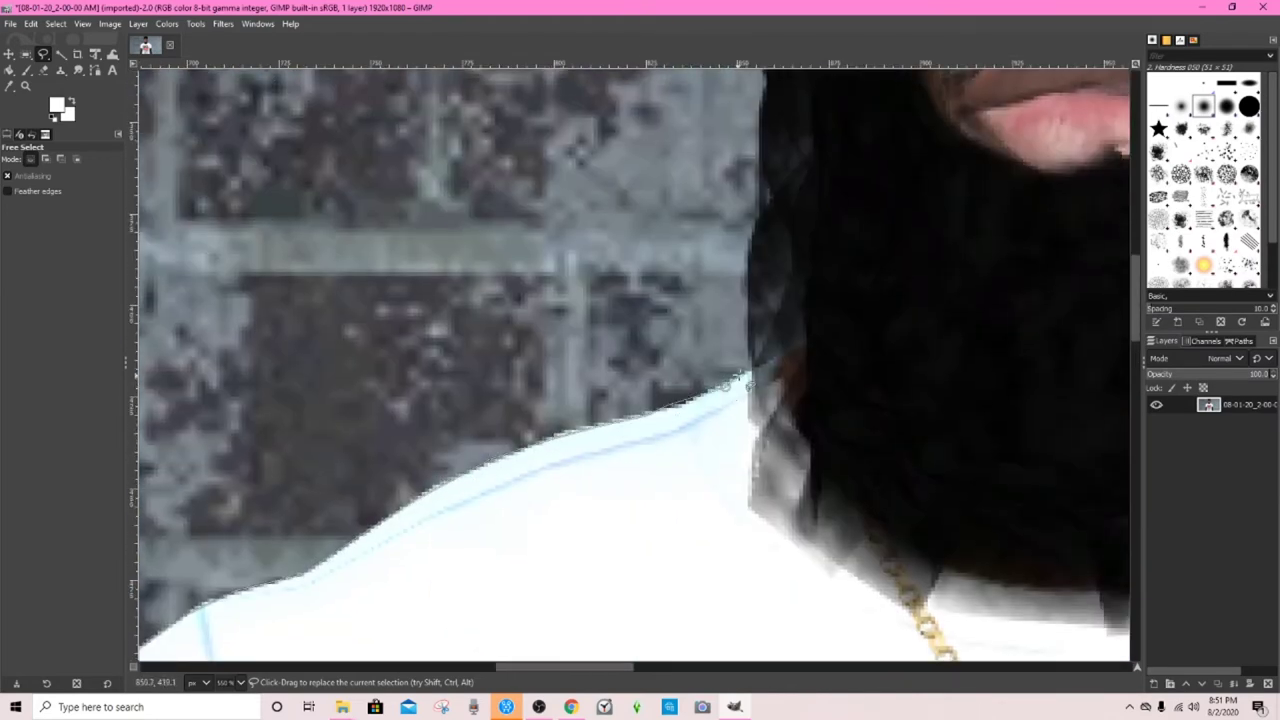
{"action": "scroll", "coordinate": [822, 308], "scroll_direction": "up", "scroll_amount": 10}
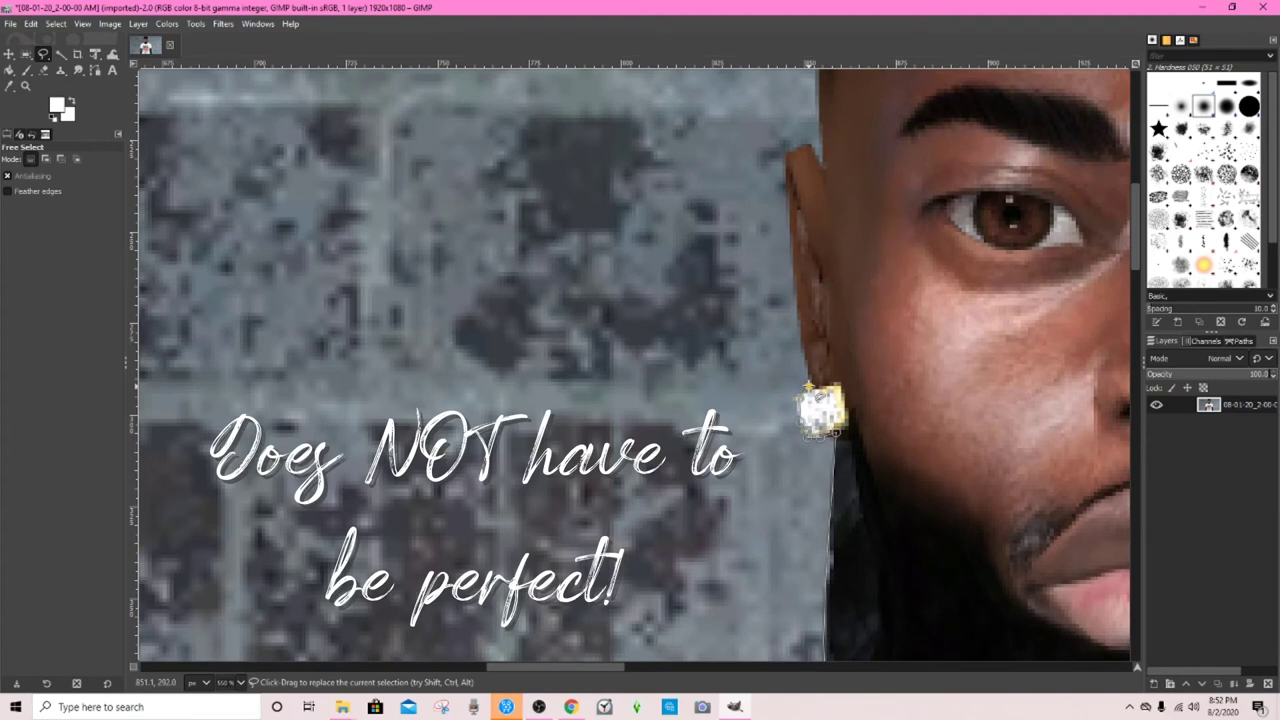
{"action": "scroll", "coordinate": [800, 250], "scroll_direction": "up", "scroll_amount": 8}
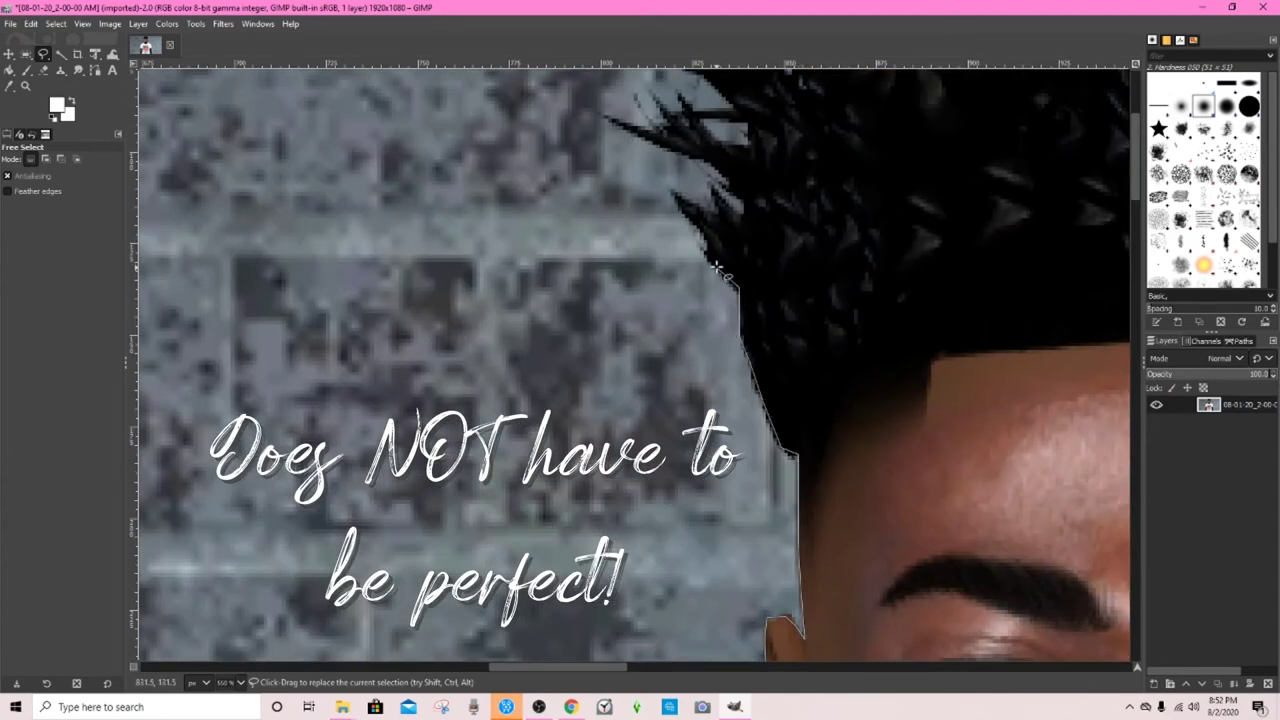
{"action": "scroll", "coordinate": [757, 515], "scroll_direction": "up", "scroll_amount": 3}
{"action": "mouse_move", "coordinate": [757, 515]}
{"action": "left_mouse_down"}
{"action": "mouse_move", "coordinate": [822, 546]}
{"action": "mouse_move", "coordinate": [787, 483]}
{"action": "mouse_move", "coordinate": [688, 442]}
{"action": "mouse_move", "coordinate": [776, 450]}
{"action": "mouse_move", "coordinate": [770, 424]}
{"action": "mouse_move", "coordinate": [842, 470]}
{"action": "mouse_move", "coordinate": [743, 349]}
{"action": "mouse_move", "coordinate": [778, 343]}
{"action": "mouse_move", "coordinate": [837, 281]}
{"action": "mouse_move", "coordinate": [879, 274]}
{"action": "mouse_move", "coordinate": [877, 187]}
{"action": "mouse_move", "coordinate": [962, 214]}
{"action": "mouse_move", "coordinate": [1022, 141]}
{"action": "mouse_move", "coordinate": [1062, 194]}
{"action": "mouse_move", "coordinate": [1001, 283]}
{"action": "mouse_move", "coordinate": [576, 392]}
{"action": "mouse_move", "coordinate": [611, 406]}
{"action": "mouse_move", "coordinate": [638, 397]}
{"action": "mouse_move", "coordinate": [634, 436]}
{"action": "mouse_move", "coordinate": [672, 342]}
{"action": "mouse_move", "coordinate": [749, 349]}
{"action": "mouse_move", "coordinate": [791, 381]}
{"action": "mouse_move", "coordinate": [941, 374]}
{"action": "mouse_move", "coordinate": [1020, 399]}
{"action": "mouse_move", "coordinate": [1040, 465]}
{"action": "mouse_move", "coordinate": [771, 393]}
{"action": "mouse_move", "coordinate": [857, 441]}
{"action": "mouse_move", "coordinate": [865, 599]}
{"action": "mouse_move", "coordinate": [955, 558]}
{"action": "mouse_move", "coordinate": [867, 567]}
{"action": "mouse_move", "coordinate": [847, 286]}
{"action": "mouse_move", "coordinate": [923, 300]}
{"action": "mouse_move", "coordinate": [832, 359]}
{"action": "mouse_move", "coordinate": [835, 379]}
{"action": "mouse_move", "coordinate": [891, 385]}
{"action": "mouse_move", "coordinate": [867, 445]}
{"action": "mouse_move", "coordinate": [810, 508]}
{"action": "mouse_move", "coordinate": [842, 297]}
{"action": "mouse_move", "coordinate": [793, 388]}
{"action": "mouse_move", "coordinate": [798, 505]}
{"action": "mouse_move", "coordinate": [833, 519]}
{"action": "mouse_move", "coordinate": [839, 324]}
{"action": "mouse_move", "coordinate": [815, 487]}
{"action": "mouse_move", "coordinate": [763, 511]}
{"action": "mouse_move", "coordinate": [767, 313]}
{"action": "mouse_move", "coordinate": [785, 445]}
{"action": "mouse_move", "coordinate": [780, 584]}
{"action": "mouse_move", "coordinate": [825, 287]}
{"action": "mouse_move", "coordinate": [1022, 344]}
{"action": "mouse_move", "coordinate": [743, 326]}
{"action": "mouse_move", "coordinate": [1044, 506]}
{"action": "mouse_move", "coordinate": [806, 487]}
{"action": "mouse_move", "coordinate": [838, 259]}
{"action": "mouse_move", "coordinate": [785, 445]}
{"action": "mouse_move", "coordinate": [895, 482]}
{"action": "mouse_move", "coordinate": [882, 485]}
{"action": "mouse_move", "coordinate": [893, 420]}
{"action": "mouse_move", "coordinate": [830, 340]}
{"action": "mouse_move", "coordinate": [880, 380]}
{"action": "mouse_move", "coordinate": [932, 310]}
{"action": "mouse_move", "coordinate": [1111, 371]}
{"action": "mouse_move", "coordinate": [763, 451]}
{"action": "mouse_move", "coordinate": [396, 452]}
{"action": "left_mouse_up"}
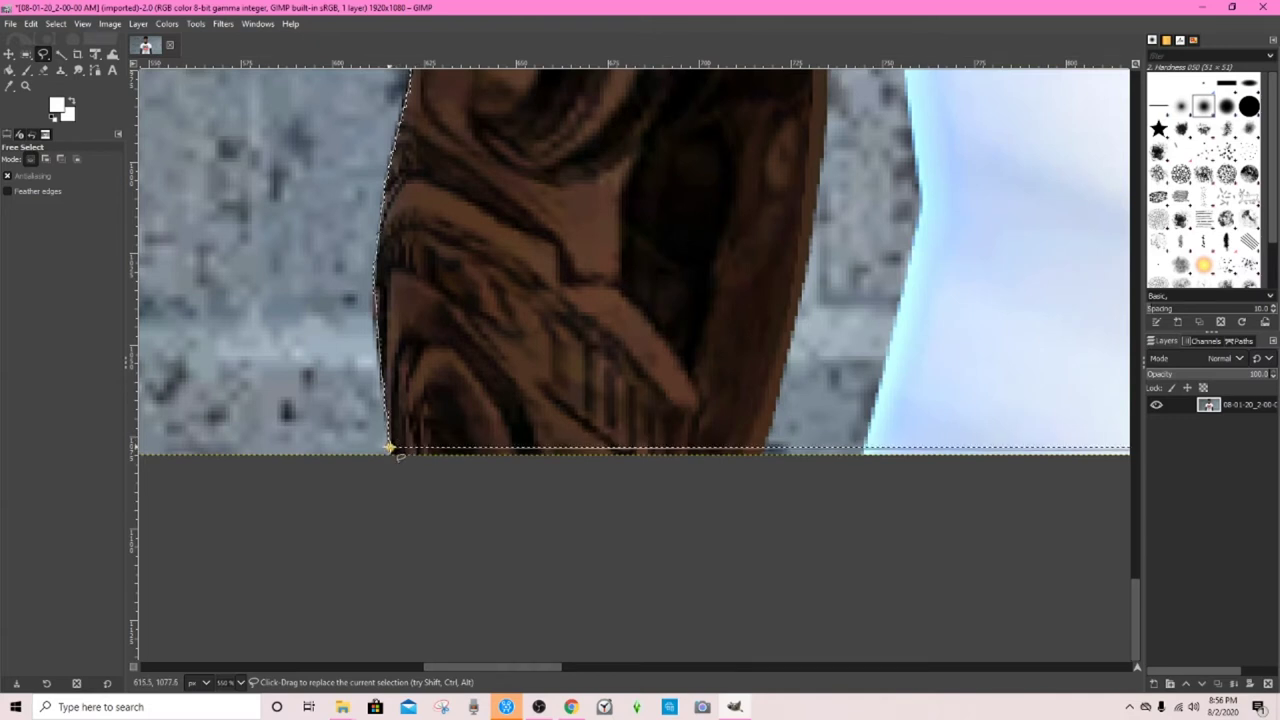
Fit the whole image in the window to review the character selection
{"action": "left_click", "coordinate": [84, 23]}
{"action": "mouse_move", "coordinate": [143, 90]}
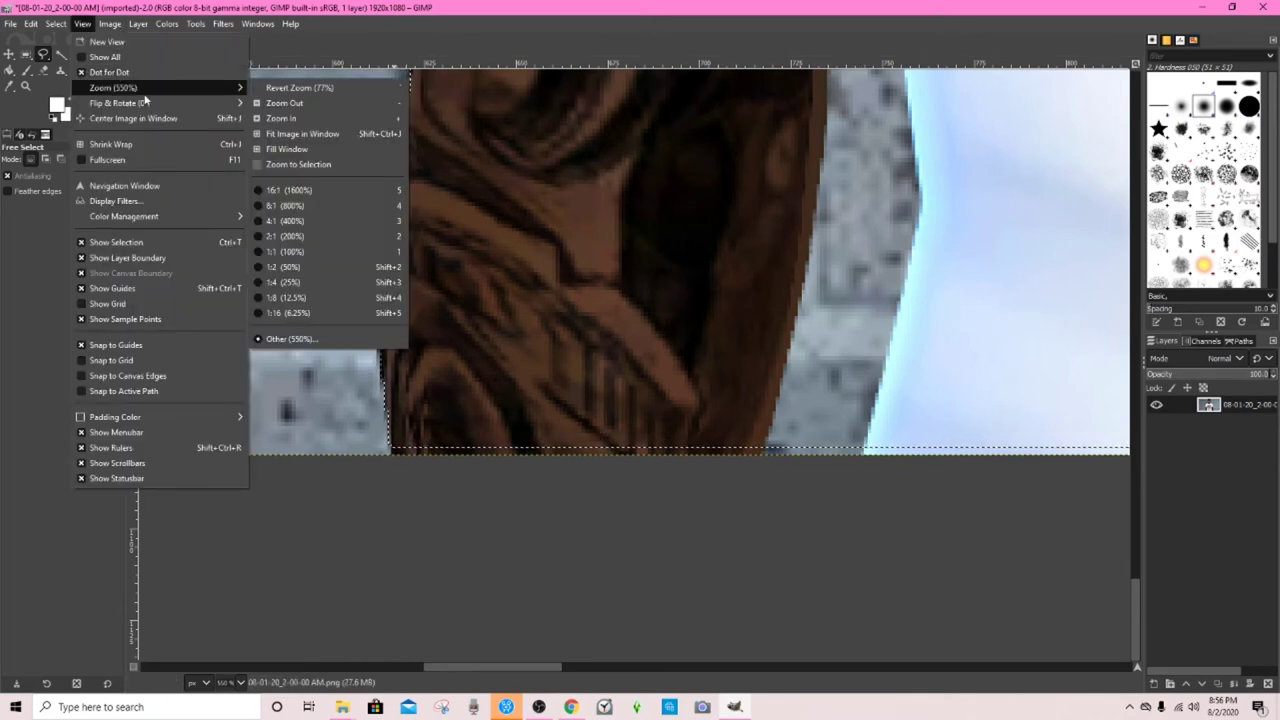
{"action": "left_click", "coordinate": [342, 135]}
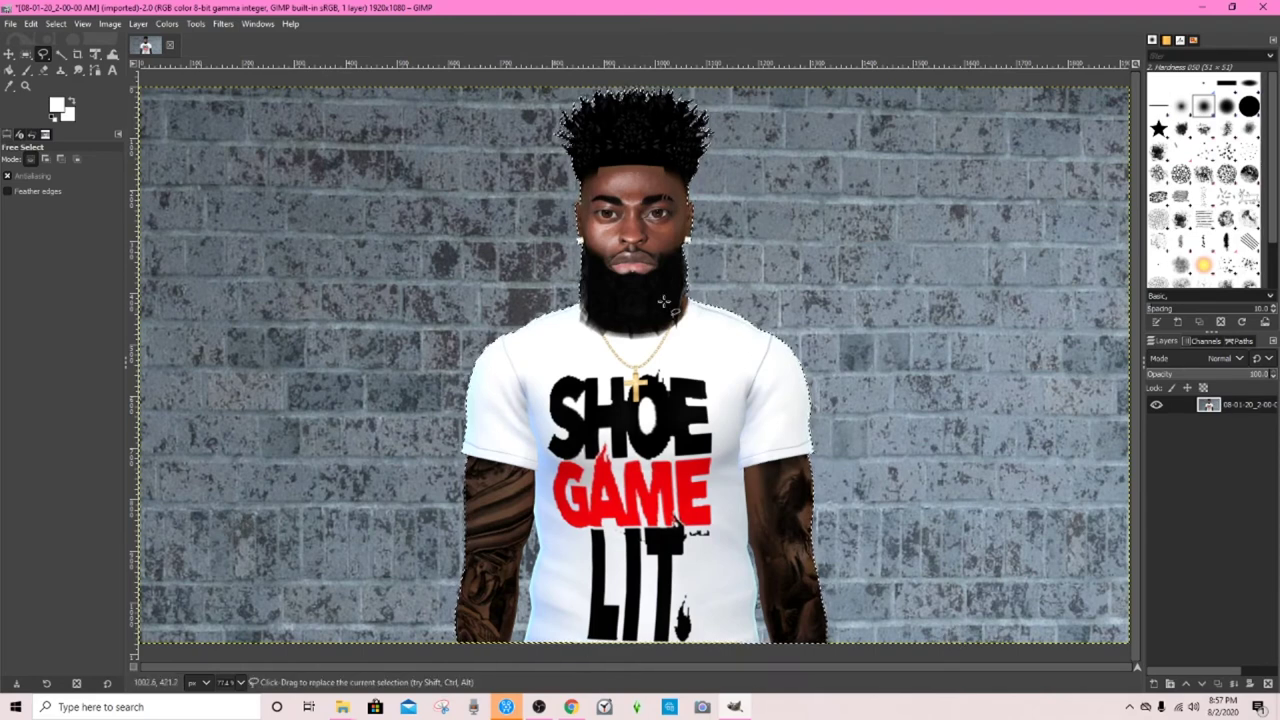
Set Free Select to Subtract and cut the first brick gap beside the arm from the selection
{"action": "left_click", "coordinate": [60, 160]}
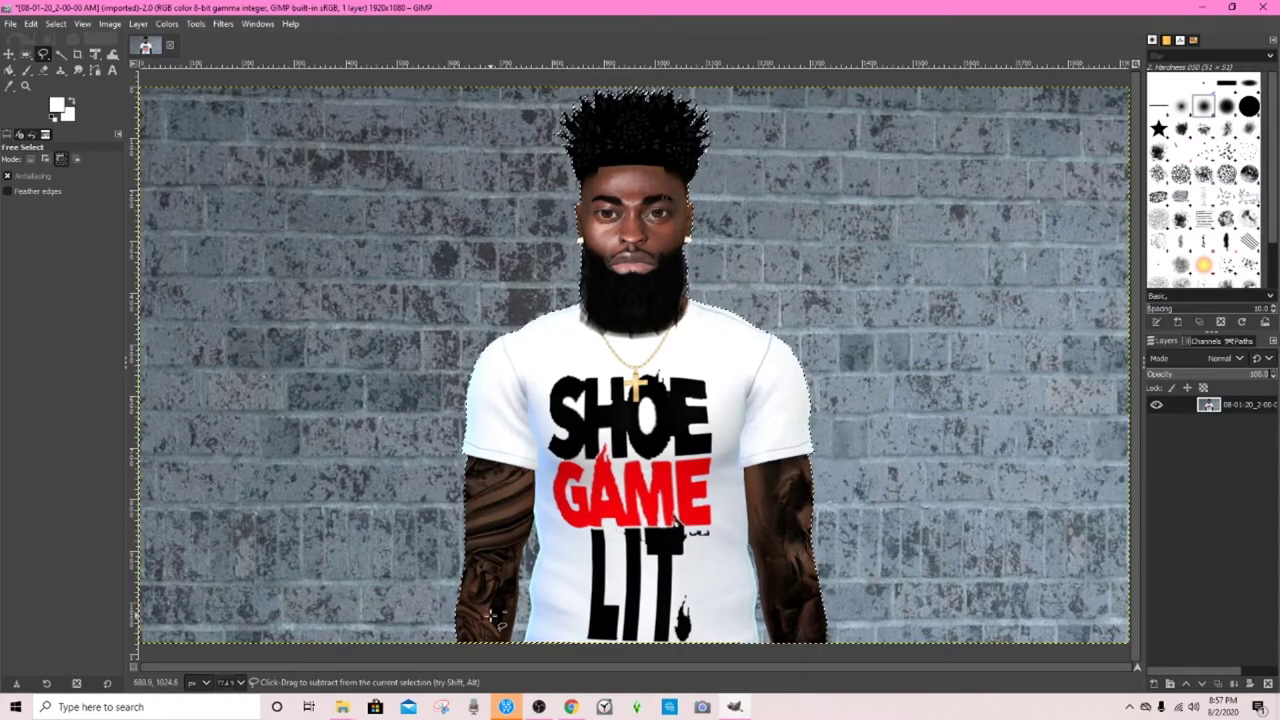
{"action": "scroll", "coordinate": [492, 615], "scroll_direction": "up", "scroll_amount": 4}
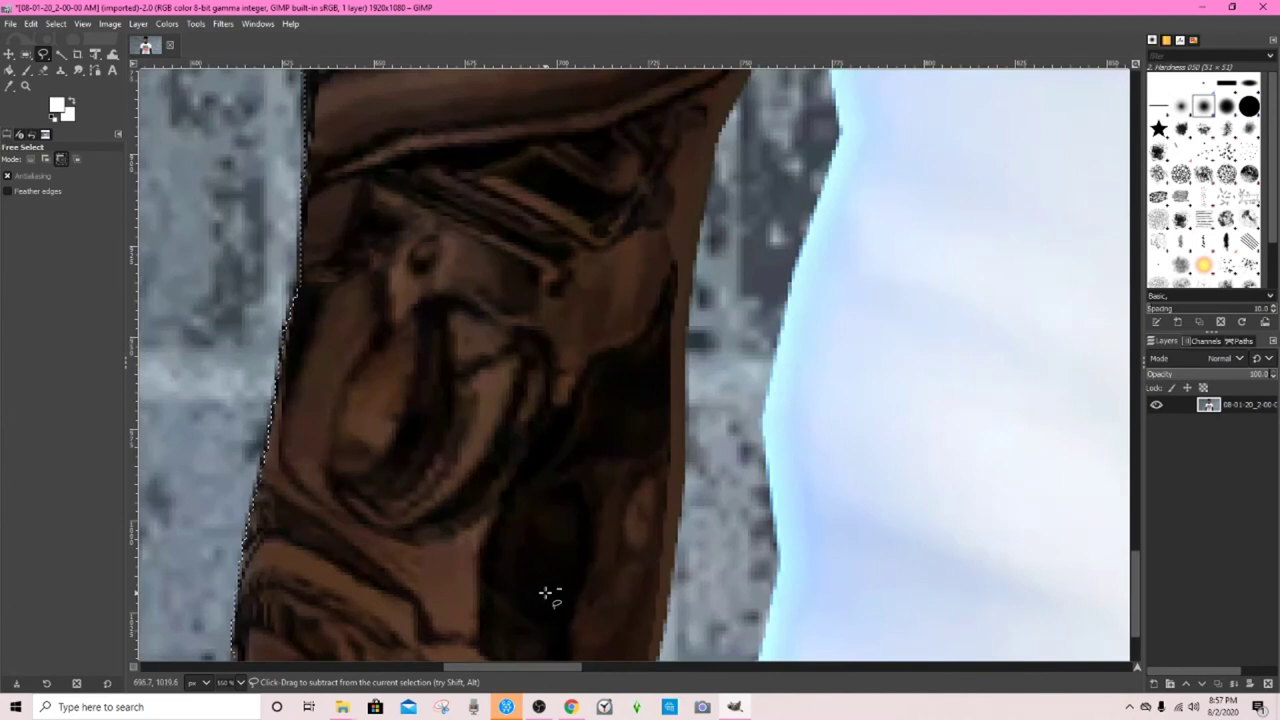
{"action": "left_click_drag", "start_coordinate": [549, 594], "coordinate": [524, 407]}
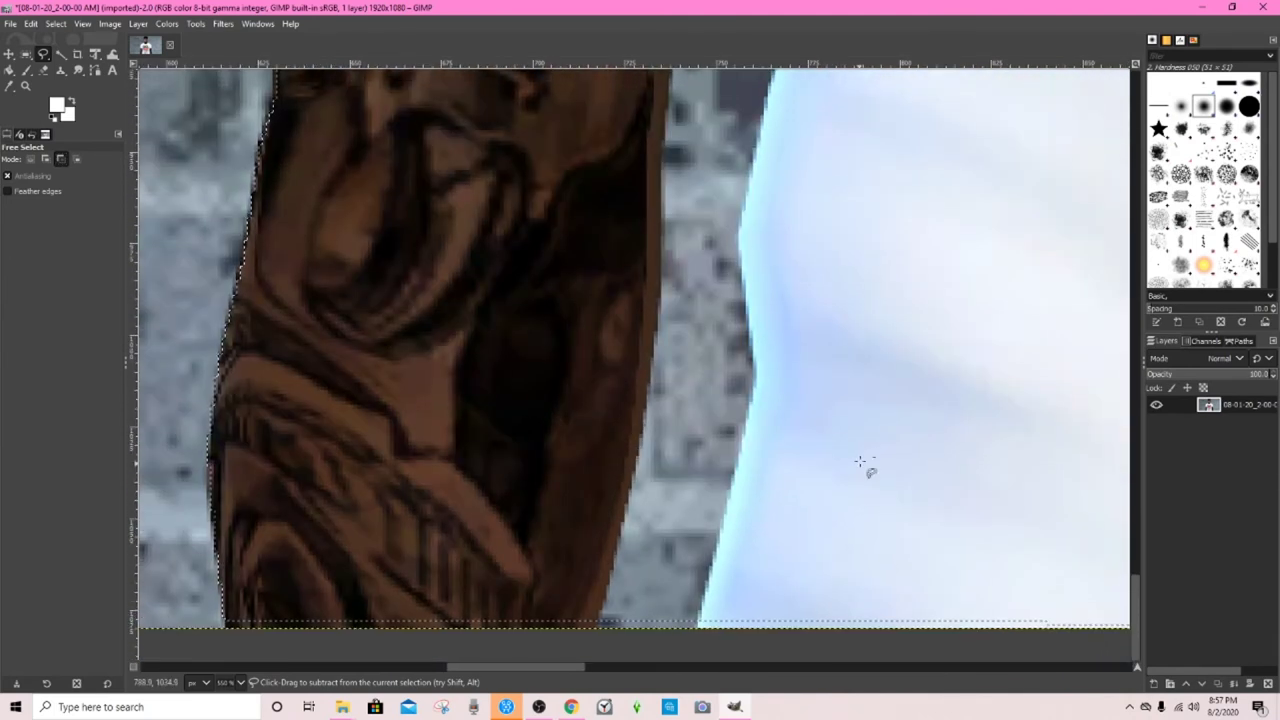
{"action": "left_click", "coordinate": [600, 614]}
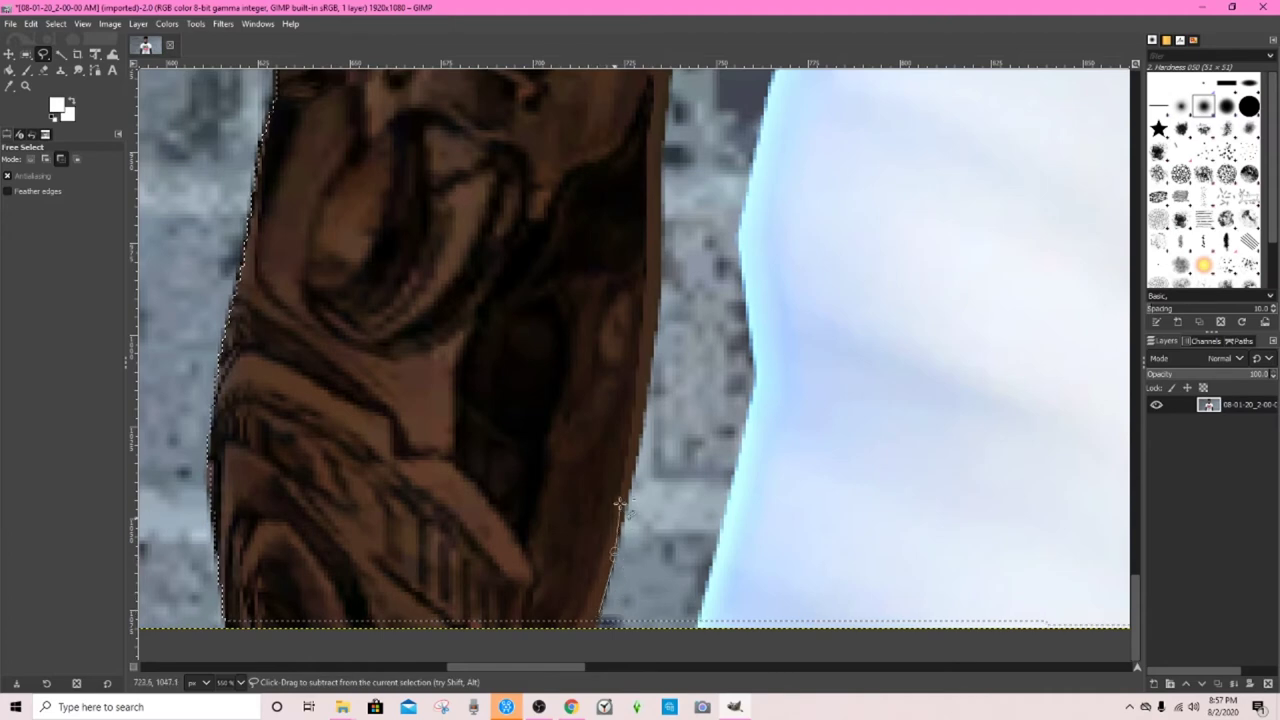
{"action": "scroll", "coordinate": [640, 500], "scroll_direction": "up", "scroll_amount": 5}
{"action": "left_click", "coordinate": [703, 425]}
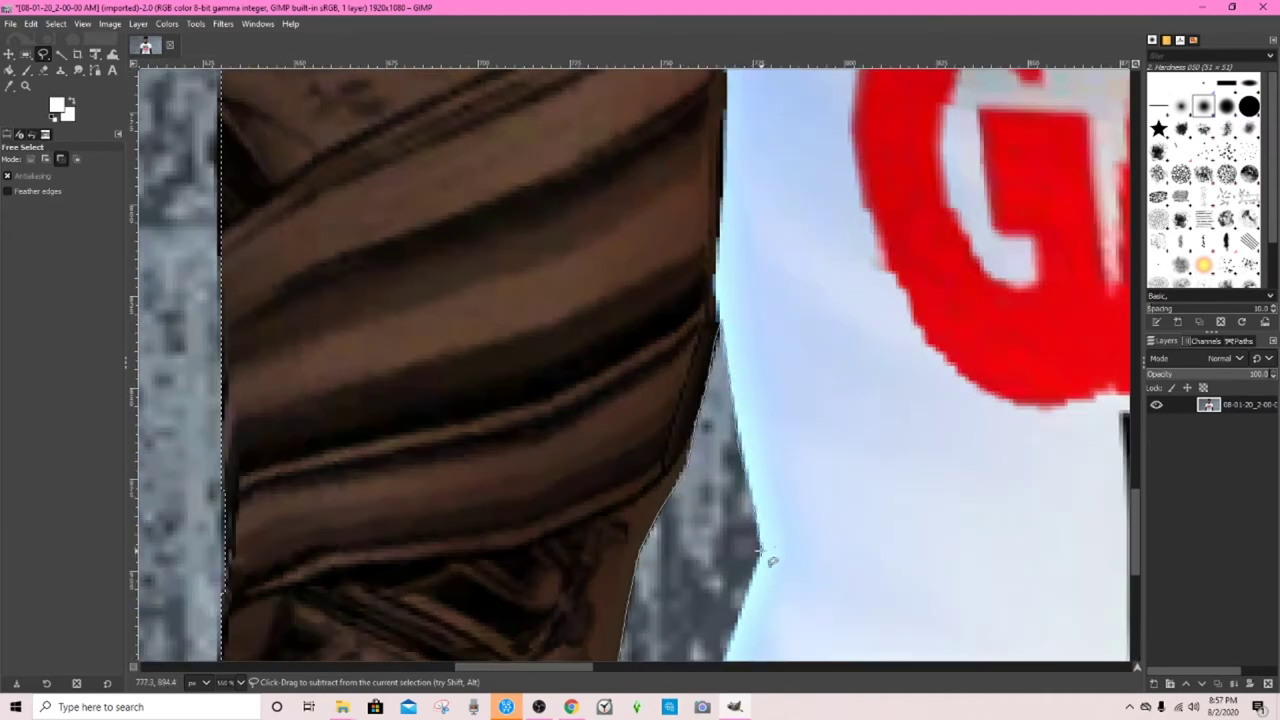
{"action": "scroll", "coordinate": [766, 557], "scroll_direction": "down", "scroll_amount": 5}
{"action": "scroll", "coordinate": [743, 600], "scroll_direction": "down", "scroll_amount": 3}
{"action": "left_click", "coordinate": [704, 474]}
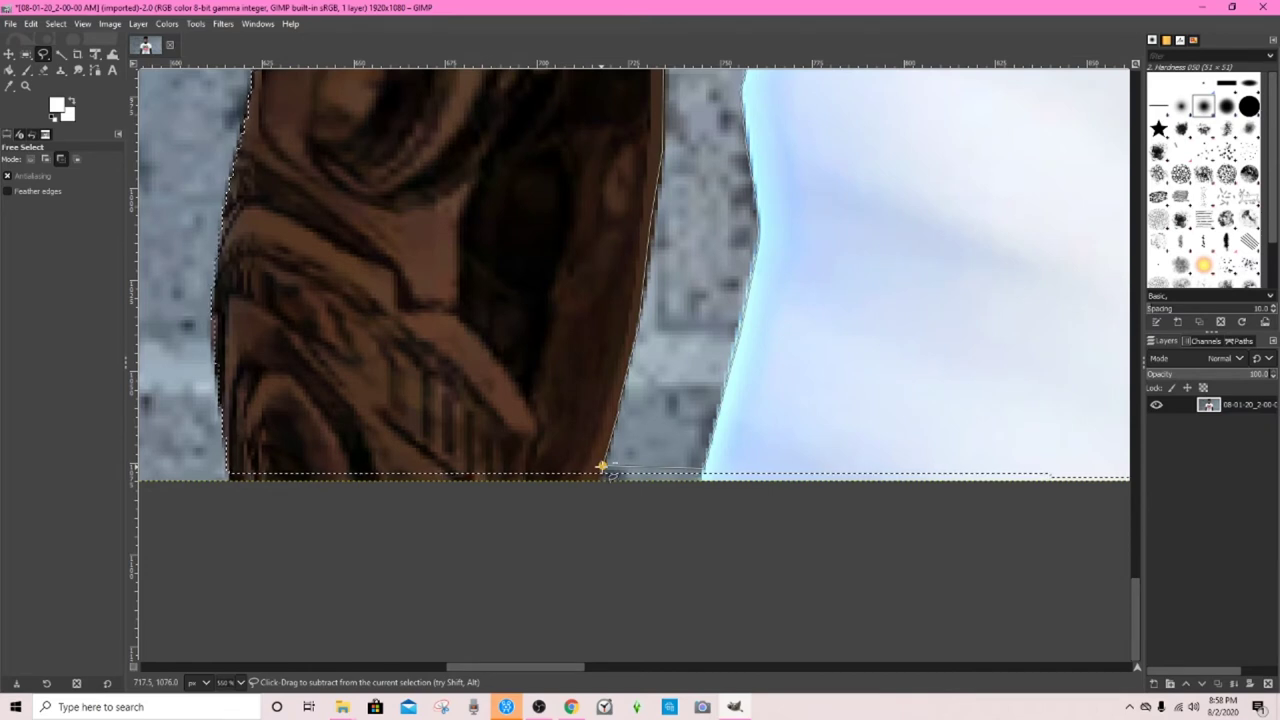
{"action": "left_click", "coordinate": [650, 225]}
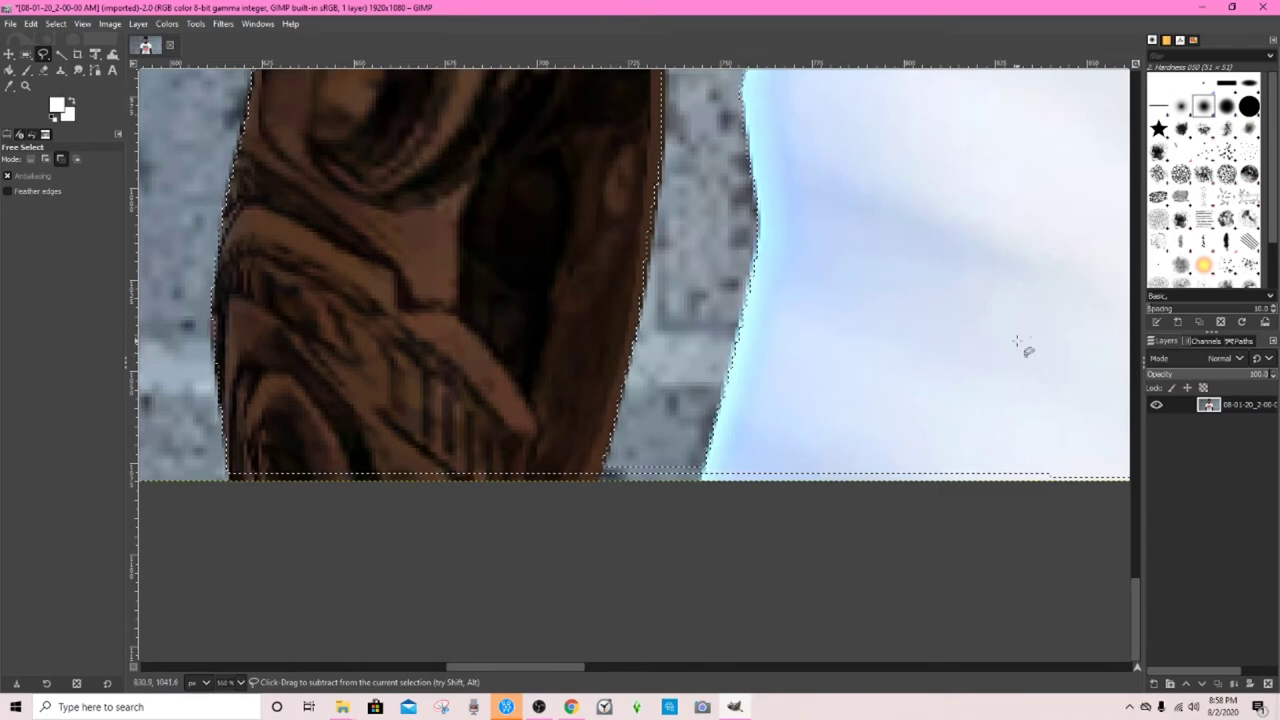
Subtract the brick gap between the shirt and the right arm from the selection
{"action": "scroll", "coordinate": [657, 420], "scroll_direction": "right", "scroll_amount": 10}
{"action": "scroll", "coordinate": [717, 400], "scroll_direction": "right", "scroll_amount": 8}
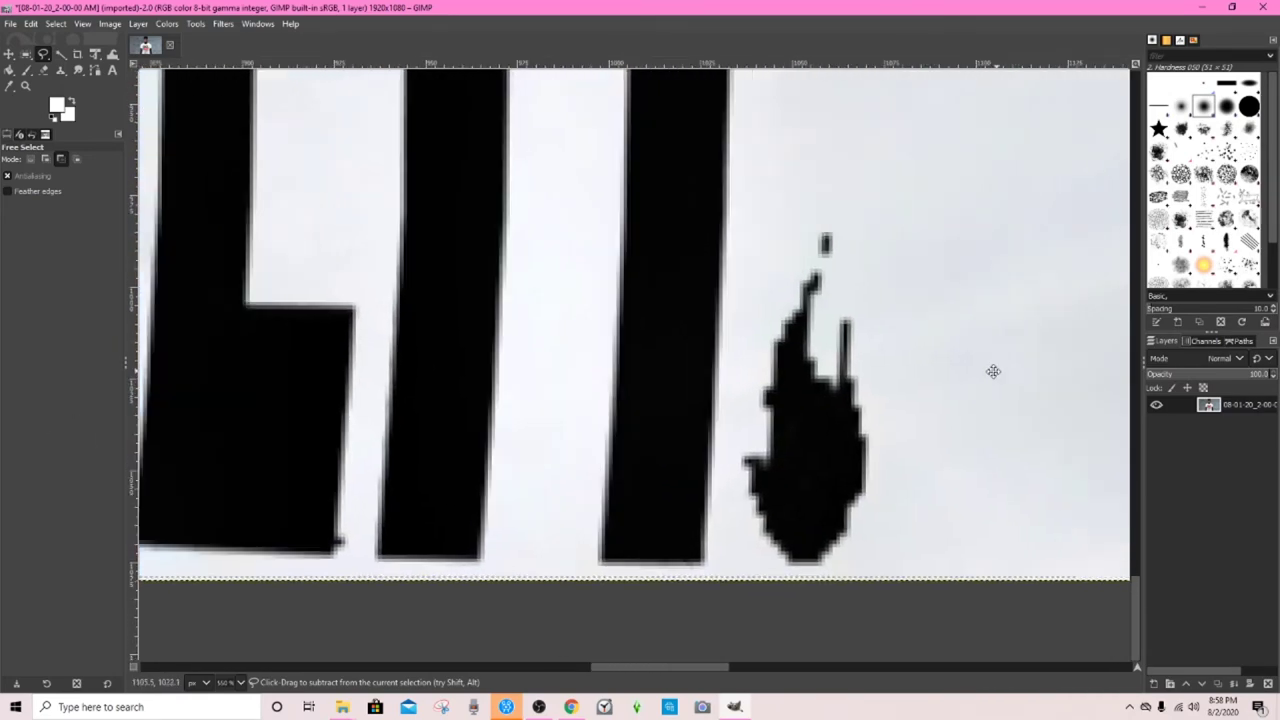
{"action": "left_click_drag", "start_coordinate": [278, 361], "coordinate": [323, 443]}
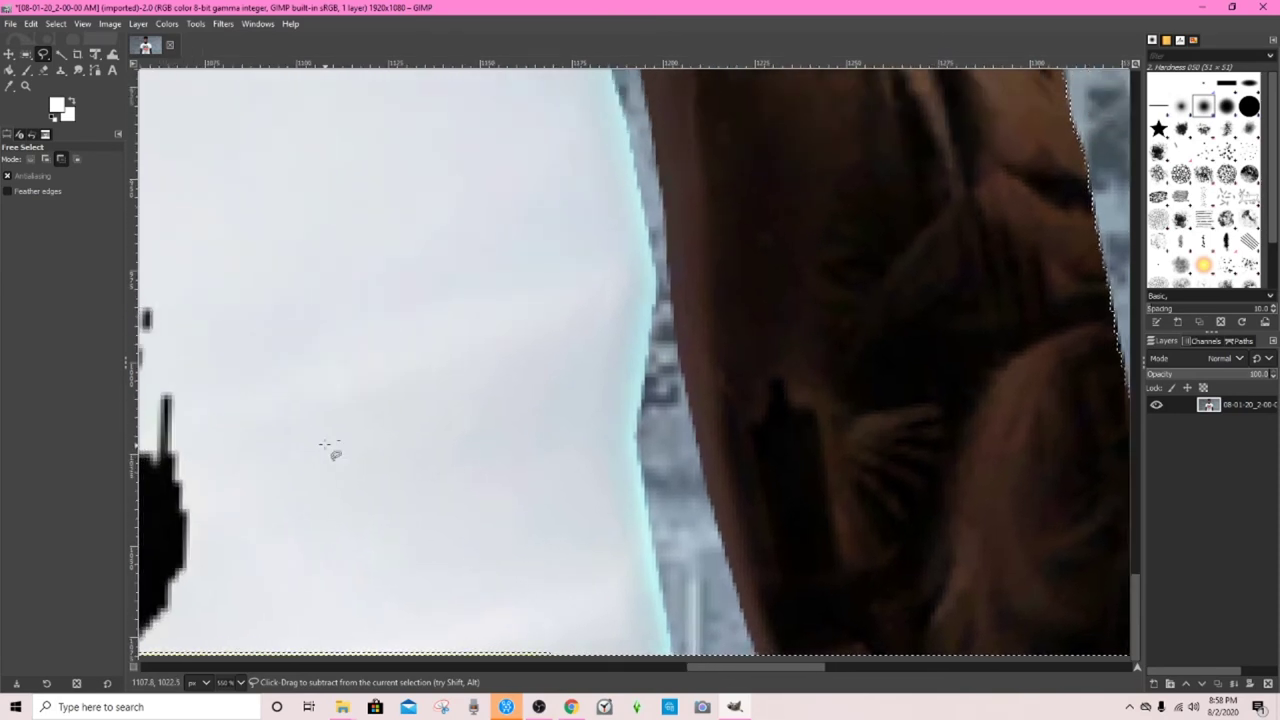
{"action": "mouse_move", "coordinate": [675, 635]}
{"action": "left_mouse_down"}
{"action": "mouse_move", "coordinate": [637, 479]}
{"action": "mouse_move", "coordinate": [658, 306]}
{"action": "mouse_move", "coordinate": [633, 173]}
{"action": "mouse_move", "coordinate": [746, 523]}
{"action": "mouse_move", "coordinate": [703, 344]}
{"action": "mouse_move", "coordinate": [725, 350]}
{"action": "mouse_move", "coordinate": [751, 418]}
{"action": "mouse_move", "coordinate": [778, 573]}
{"action": "mouse_move", "coordinate": [727, 277]}
{"action": "mouse_move", "coordinate": [787, 568]}
{"action": "mouse_move", "coordinate": [736, 323]}
{"action": "mouse_move", "coordinate": [777, 420]}
{"action": "left_mouse_up"}
{"action": "scroll", "coordinate": [654, 343], "scroll_direction": "up", "scroll_amount": 3}
{"action": "scroll", "coordinate": [654, 343], "scroll_direction": "left", "scroll_amount": 3}
{"action": "scroll", "coordinate": [770, 500], "scroll_direction": "down", "scroll_amount": 5}
{"action": "scroll", "coordinate": [791, 563], "scroll_direction": "down", "scroll_amount": 5}
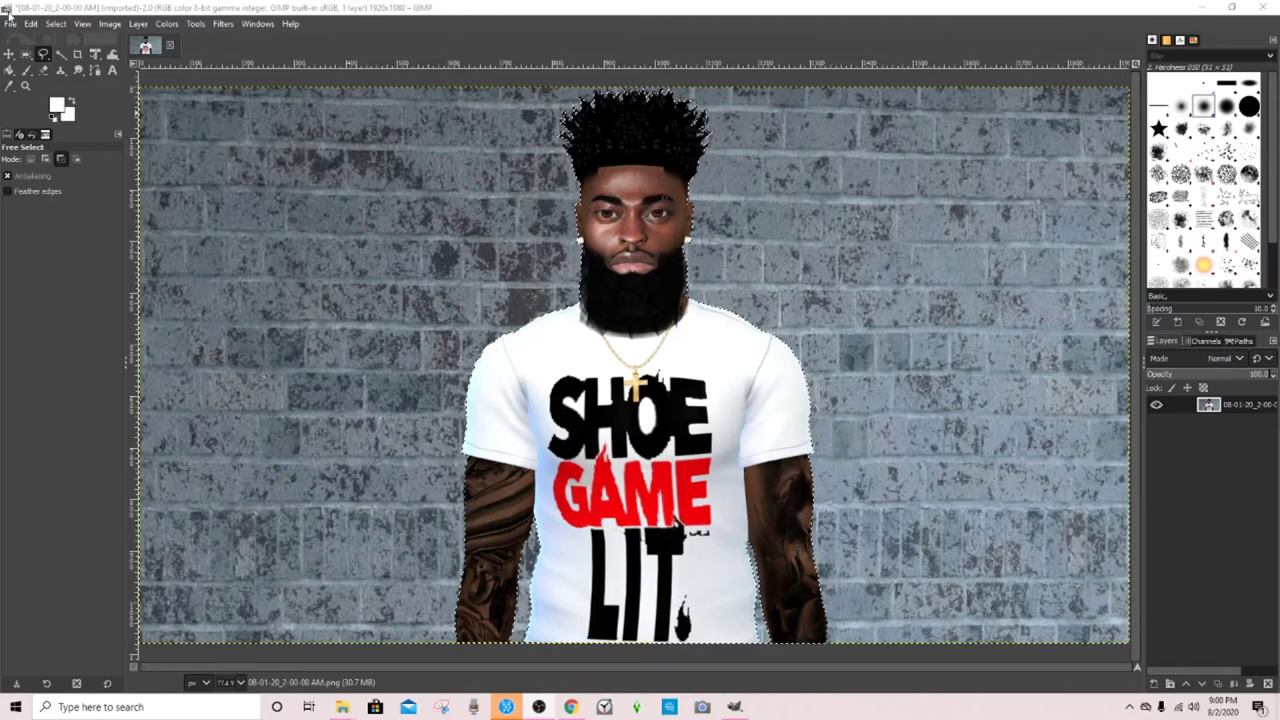
Apply a 5 px feather to the character selection
{"action": "left_click", "coordinate": [9, 24]}
{"action": "mouse_move", "coordinate": [59, 28]}
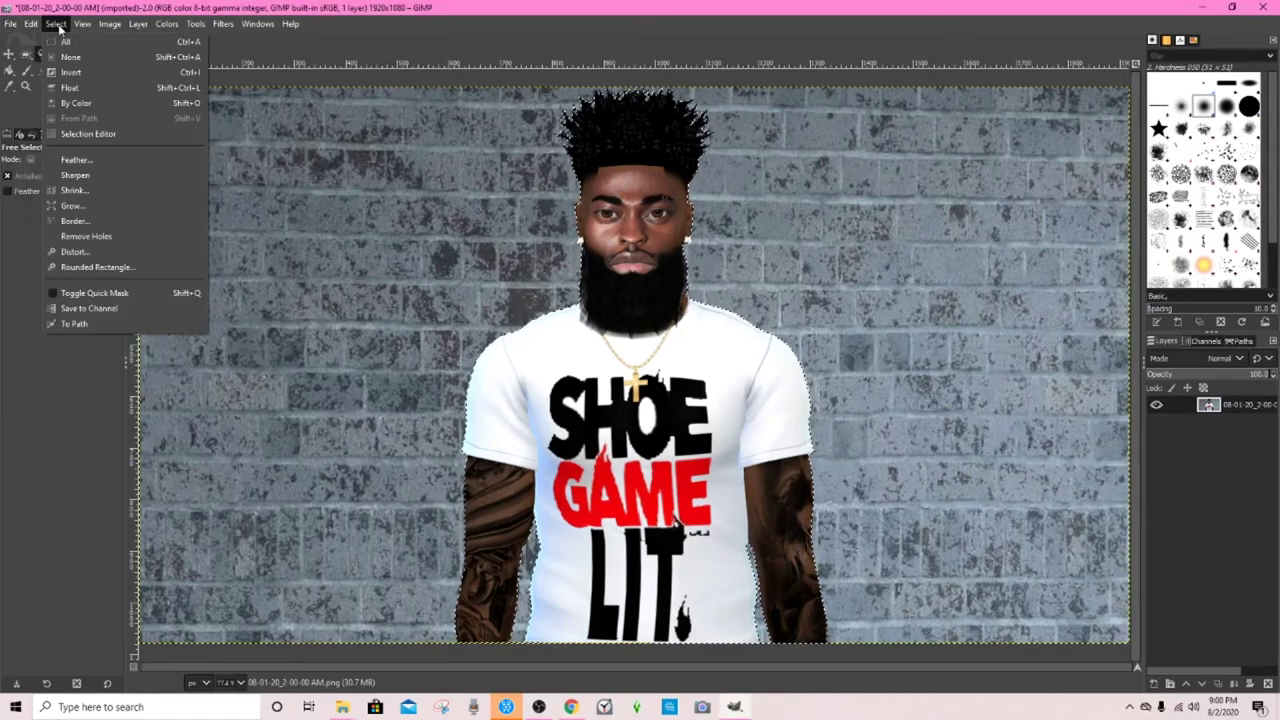
{"action": "left_click", "coordinate": [76, 159]}
{"action": "left_click_drag", "start_coordinate": [86, 118], "coordinate": [342, 248]}
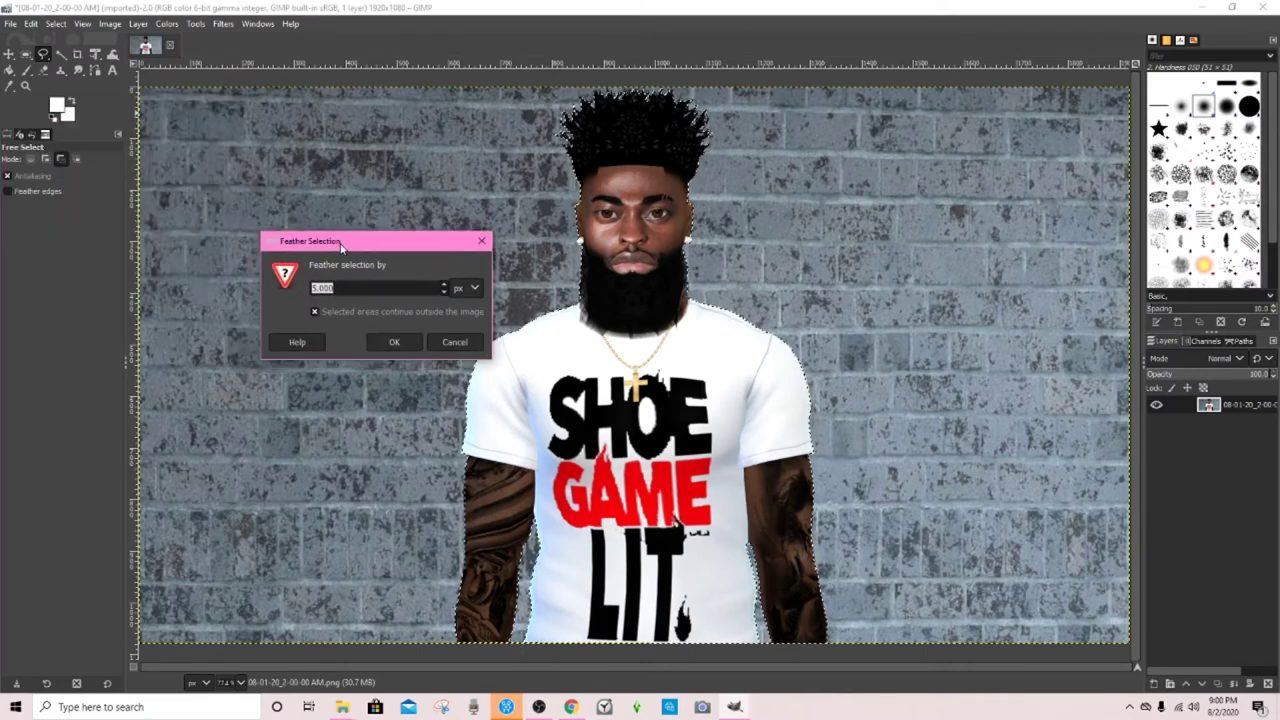
{"action": "left_click", "coordinate": [390, 342]}
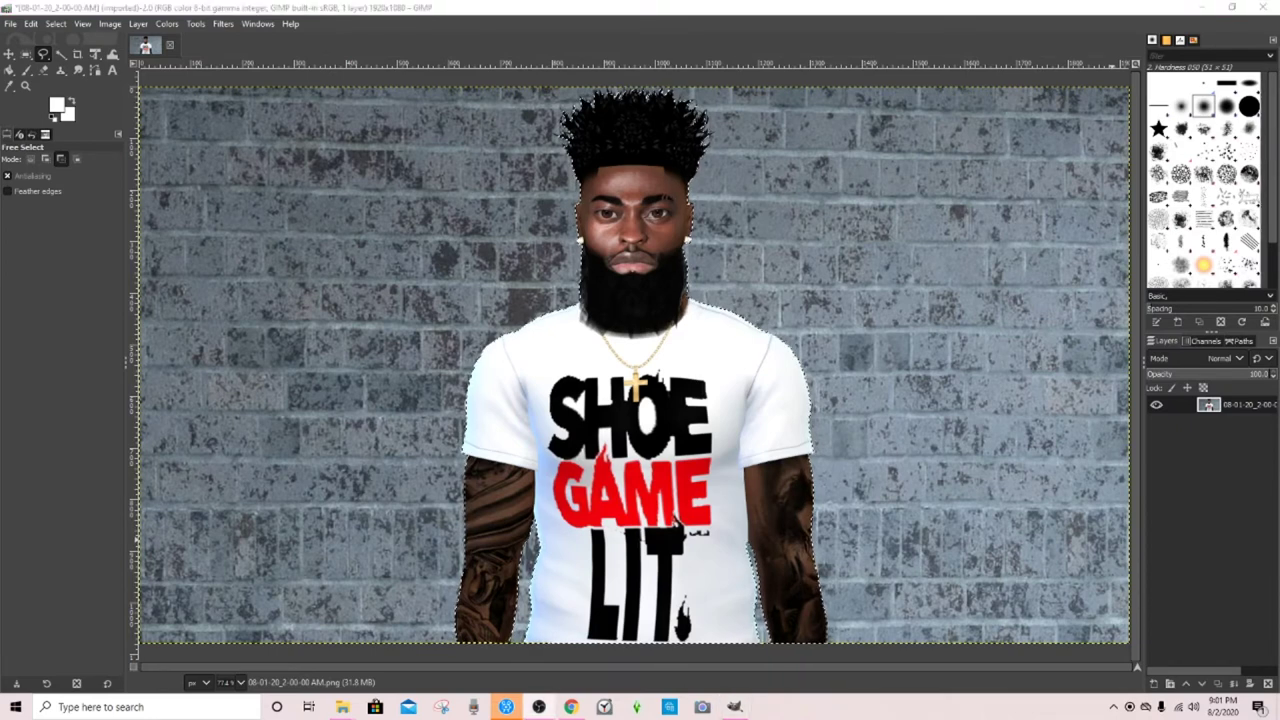
Invert the selection so the brick background is selected instead of the character
{"action": "left_click", "coordinate": [70, 28]}
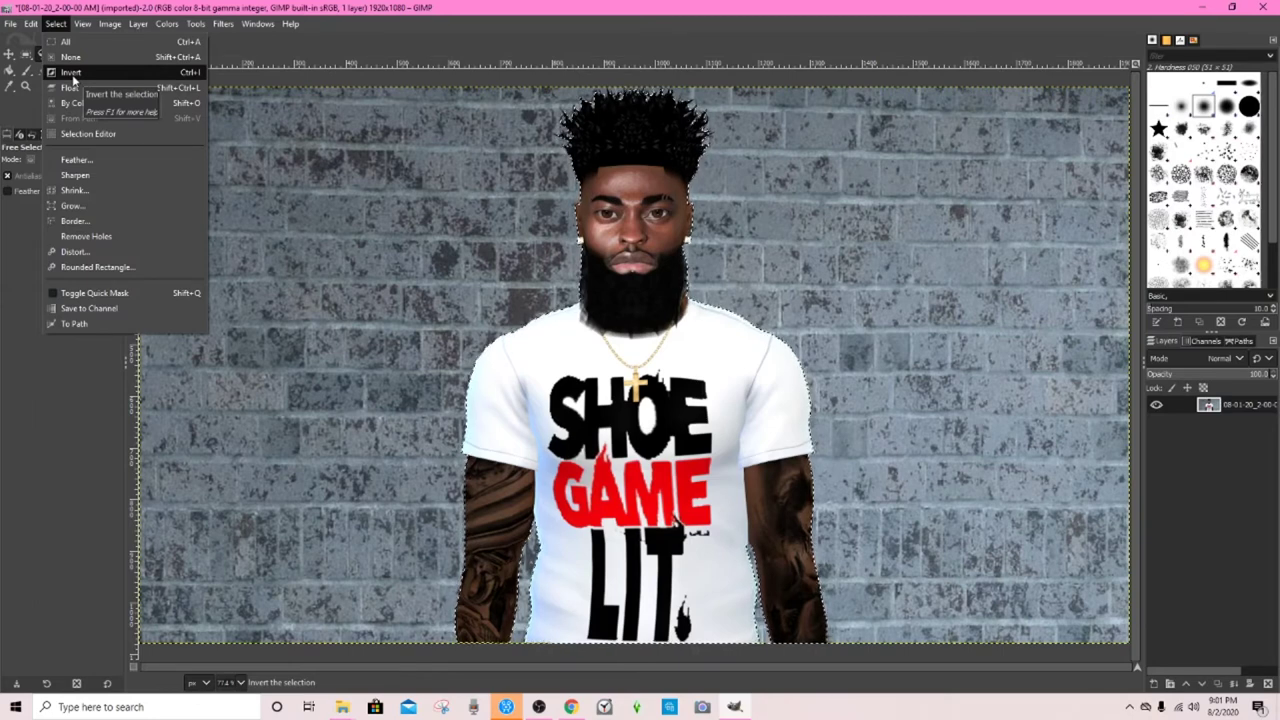
{"action": "left_click", "coordinate": [70, 73]}
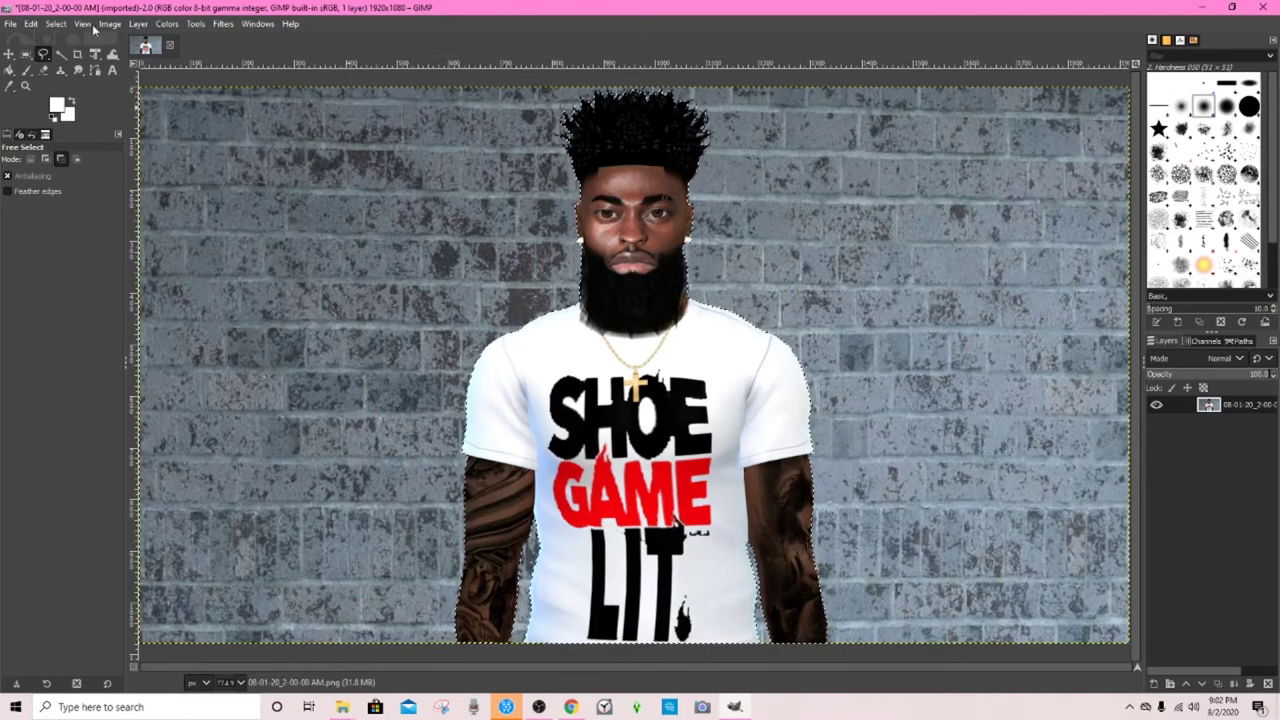
{"action": "left_click", "coordinate": [58, 27]}
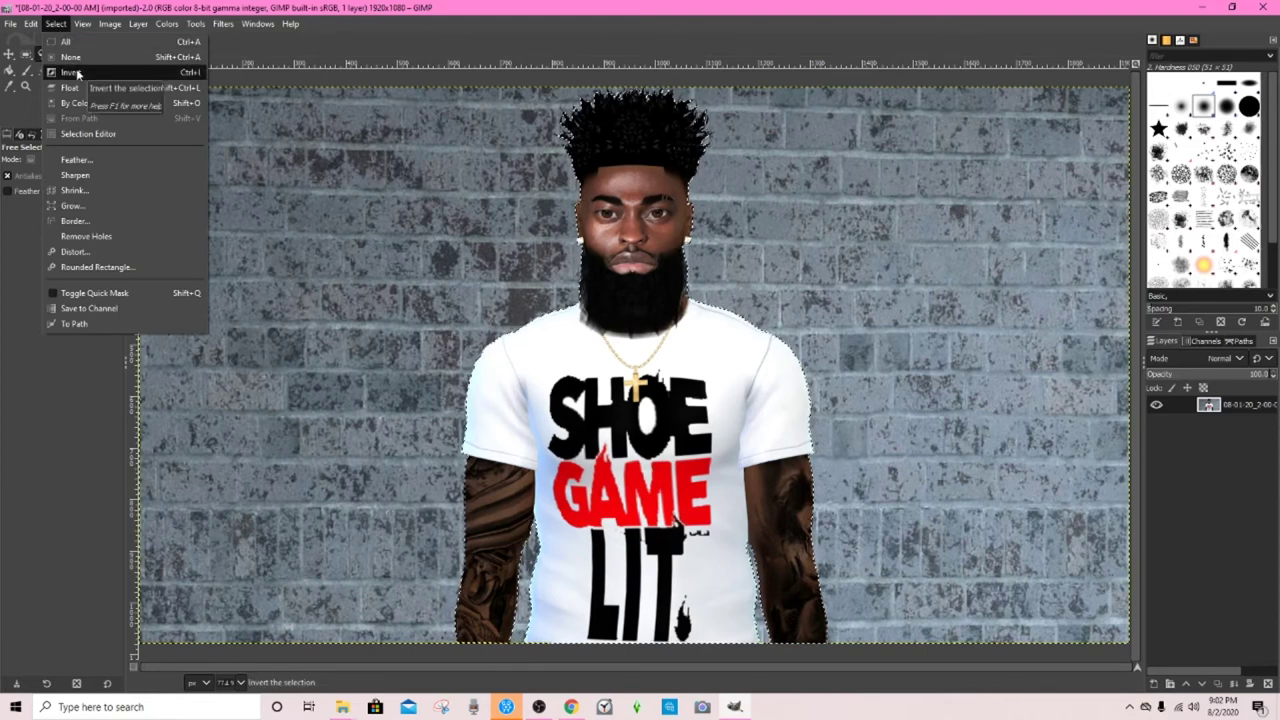
{"action": "left_click", "coordinate": [77, 73]}
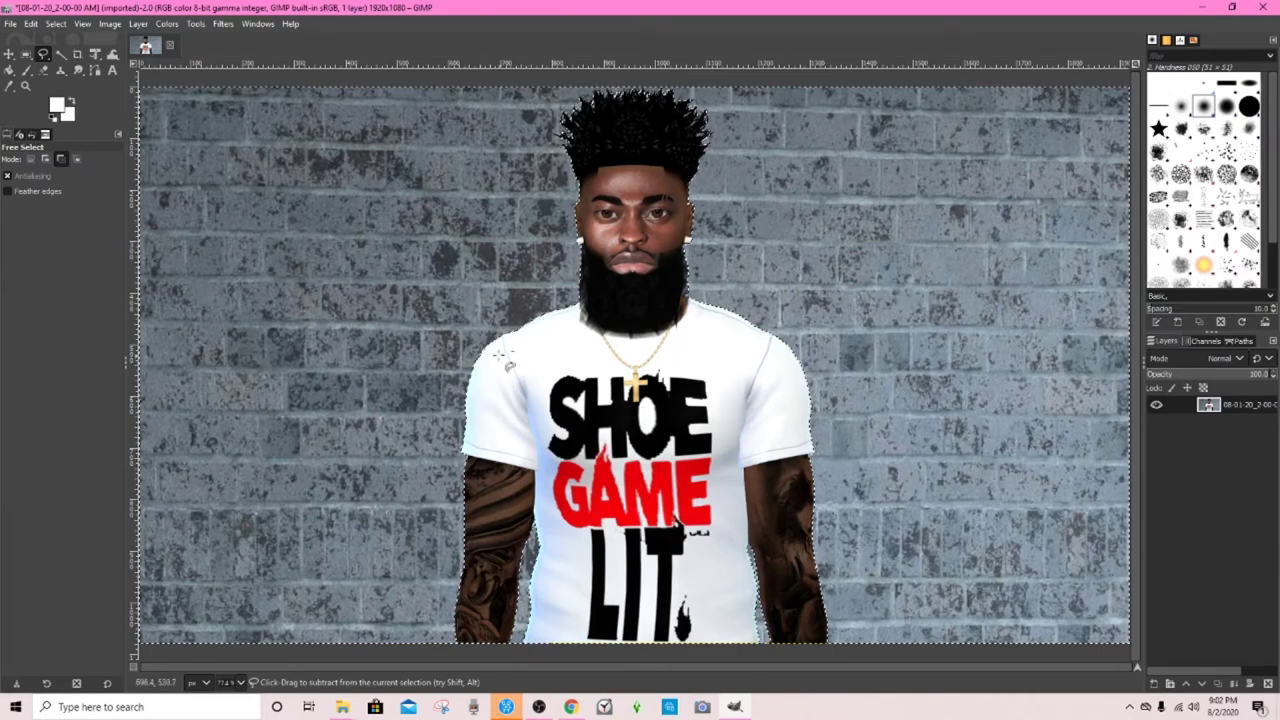
{"action": "left_click", "coordinate": [64, 28]}
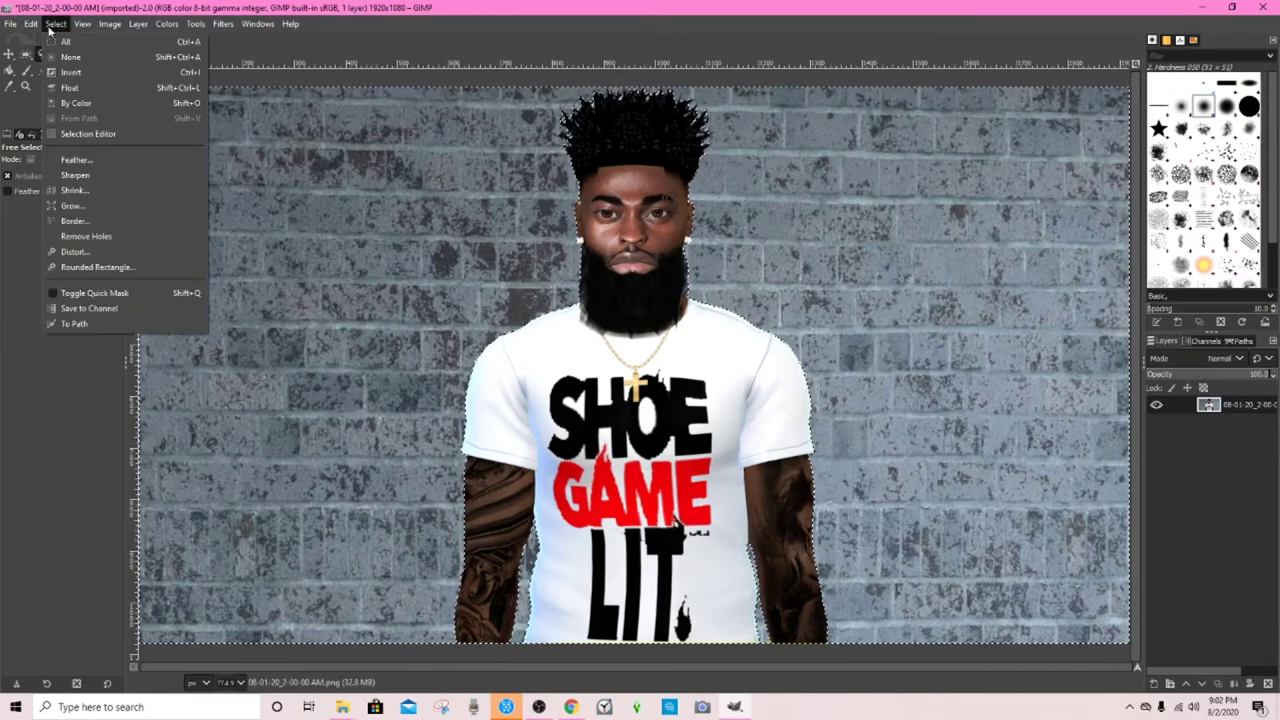
{"action": "mouse_move", "coordinate": [24, 30]}
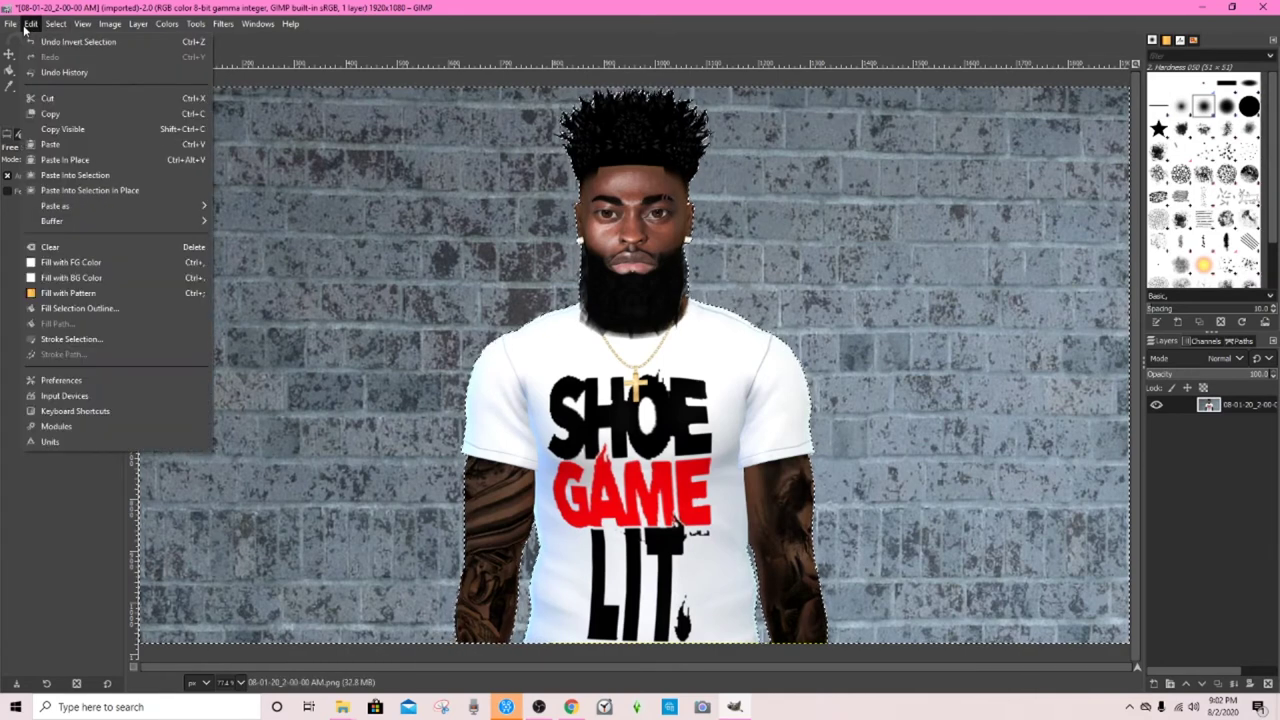
Clear the selected brick background to transparency, then deselect everything
{"action": "left_click", "coordinate": [58, 248]}
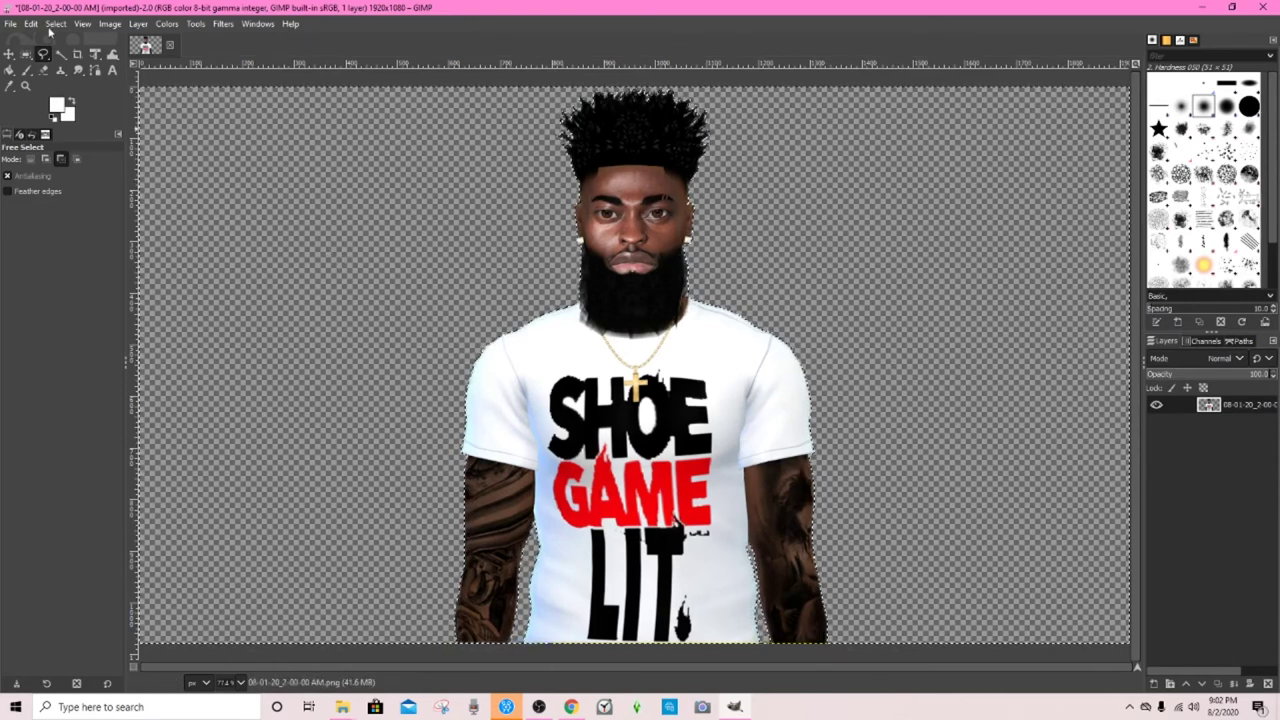
{"action": "left_click", "coordinate": [53, 25]}
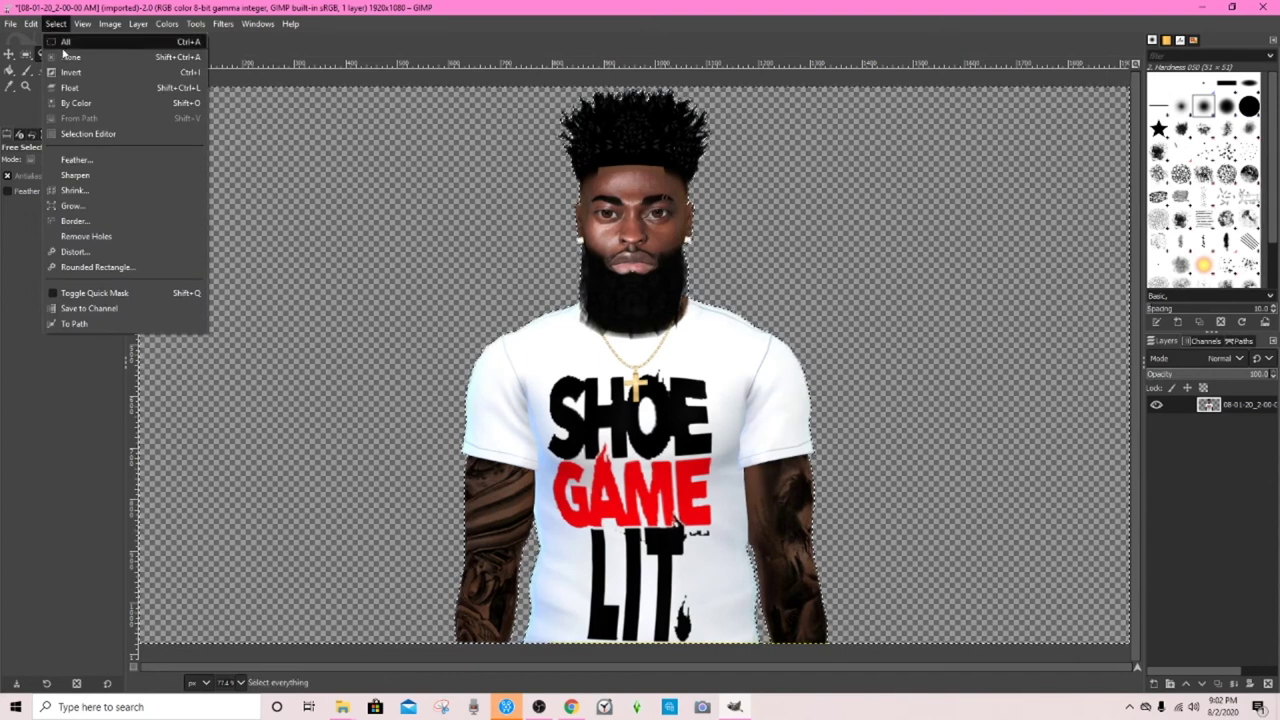
{"action": "left_click", "coordinate": [70, 58]}
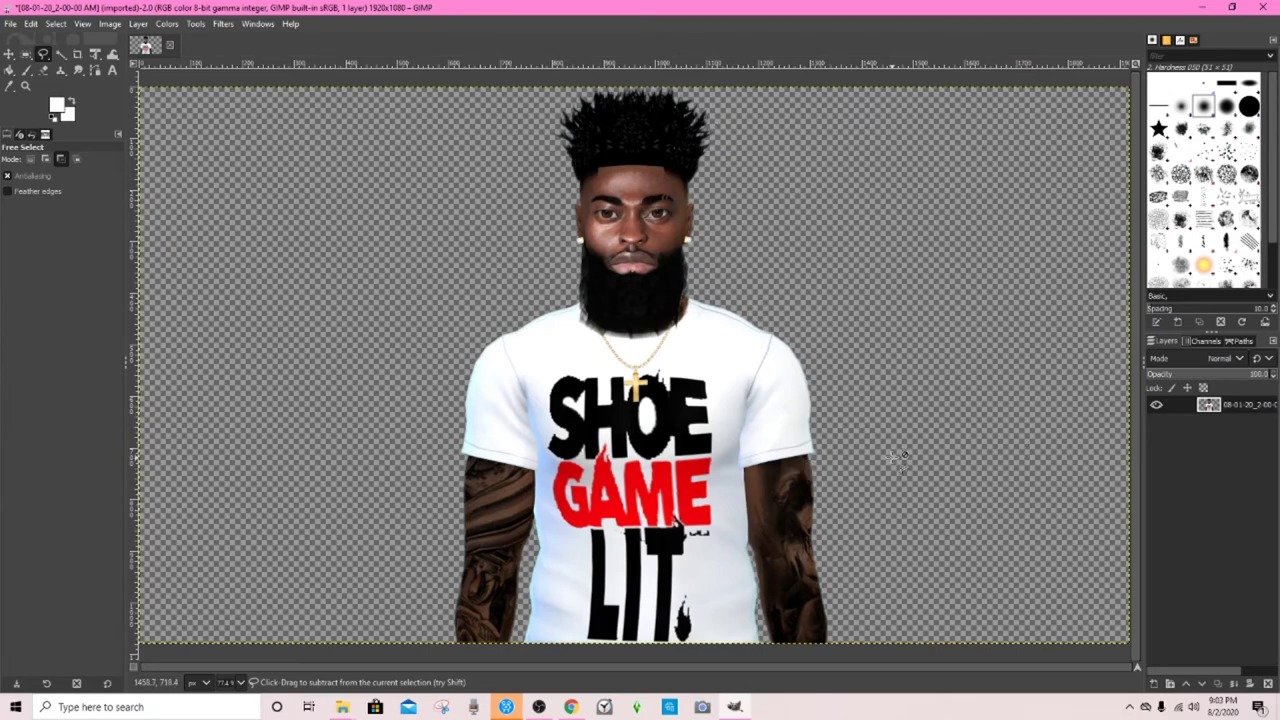
Open File > Export As for the cut-out and move the Export Image dialog to screen centre
{"action": "left_click", "coordinate": [11, 24]}
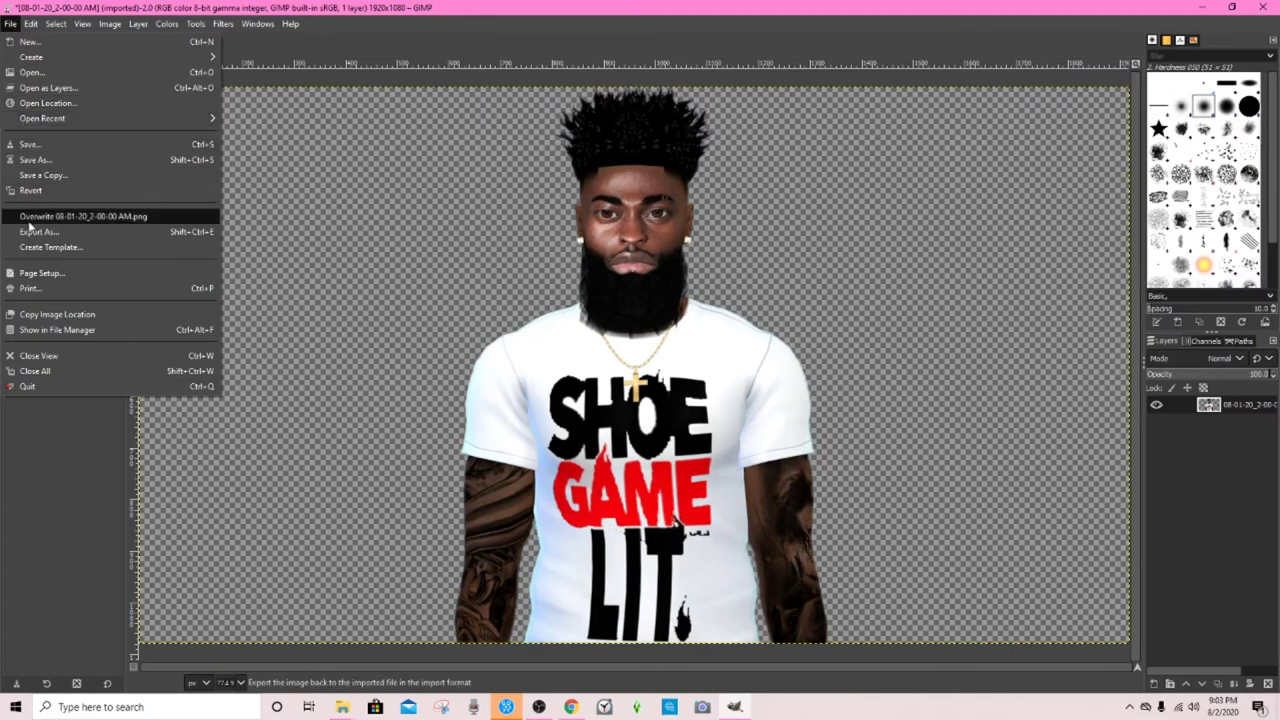
{"action": "left_click", "coordinate": [165, 233]}
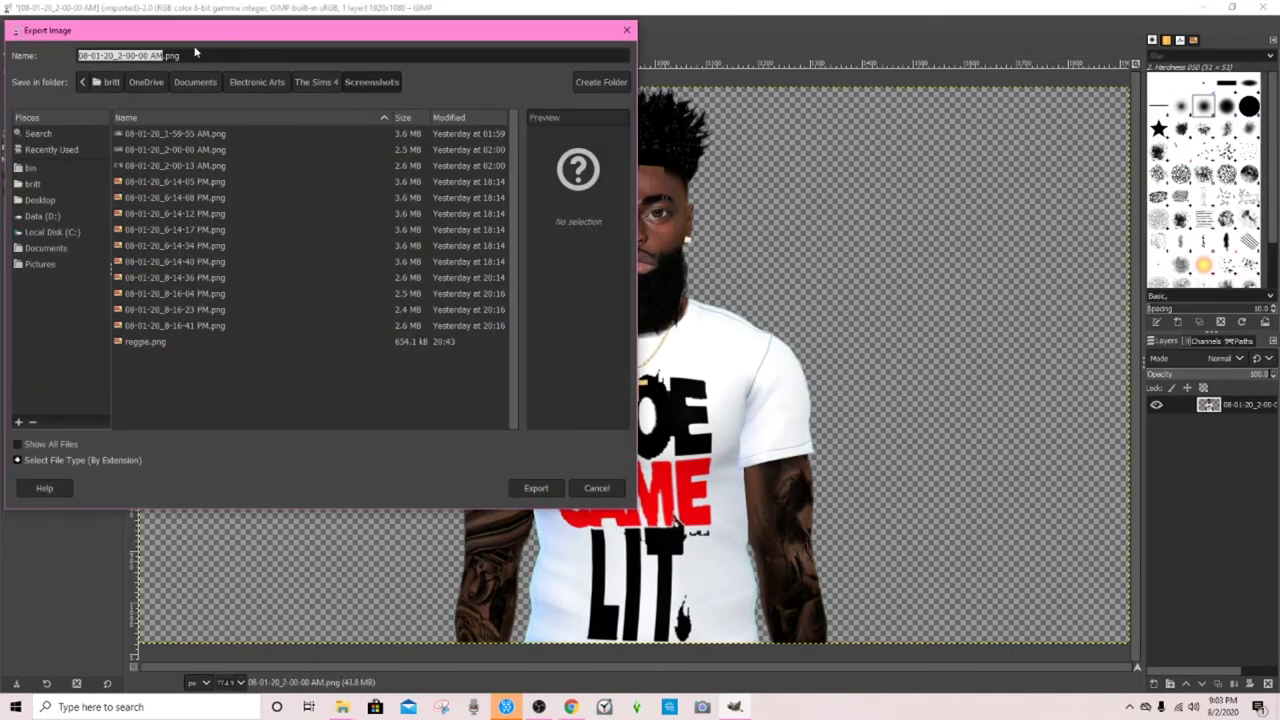
{"action": "left_click_drag", "start_coordinate": [187, 33], "coordinate": [484, 156]}
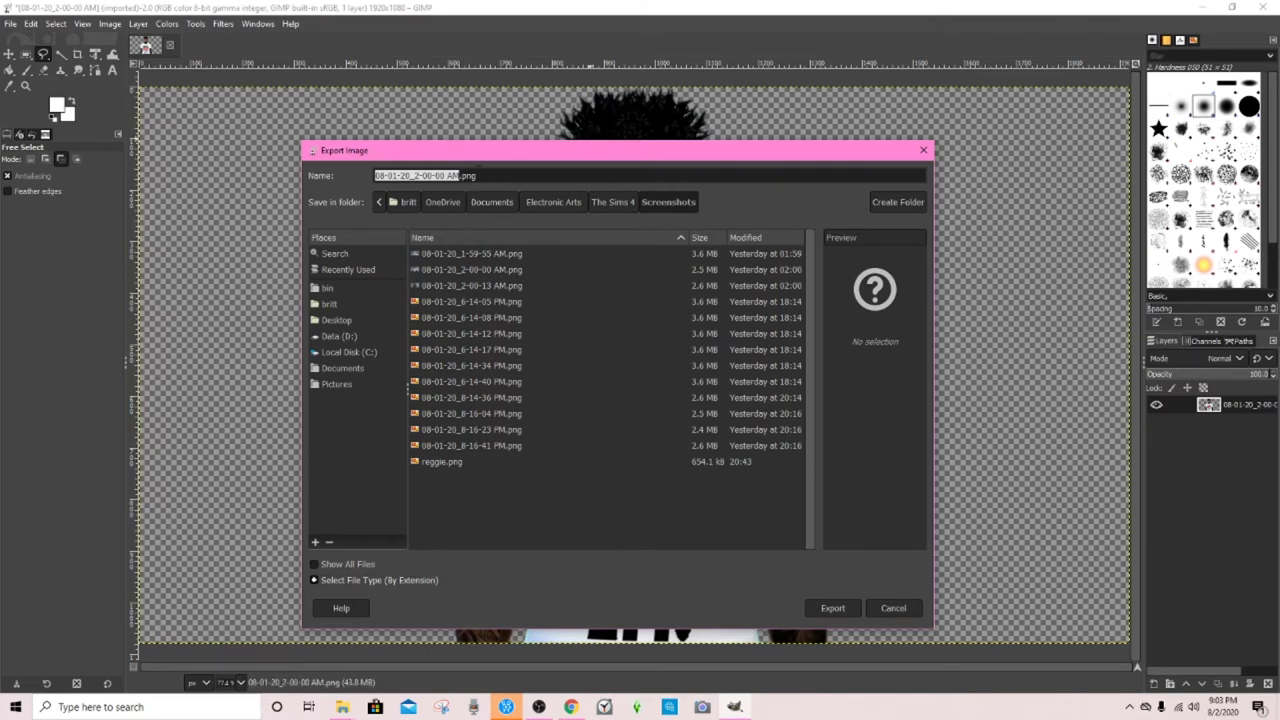
Set the export file type to PNG image
{"action": "left_click", "coordinate": [340, 580]}
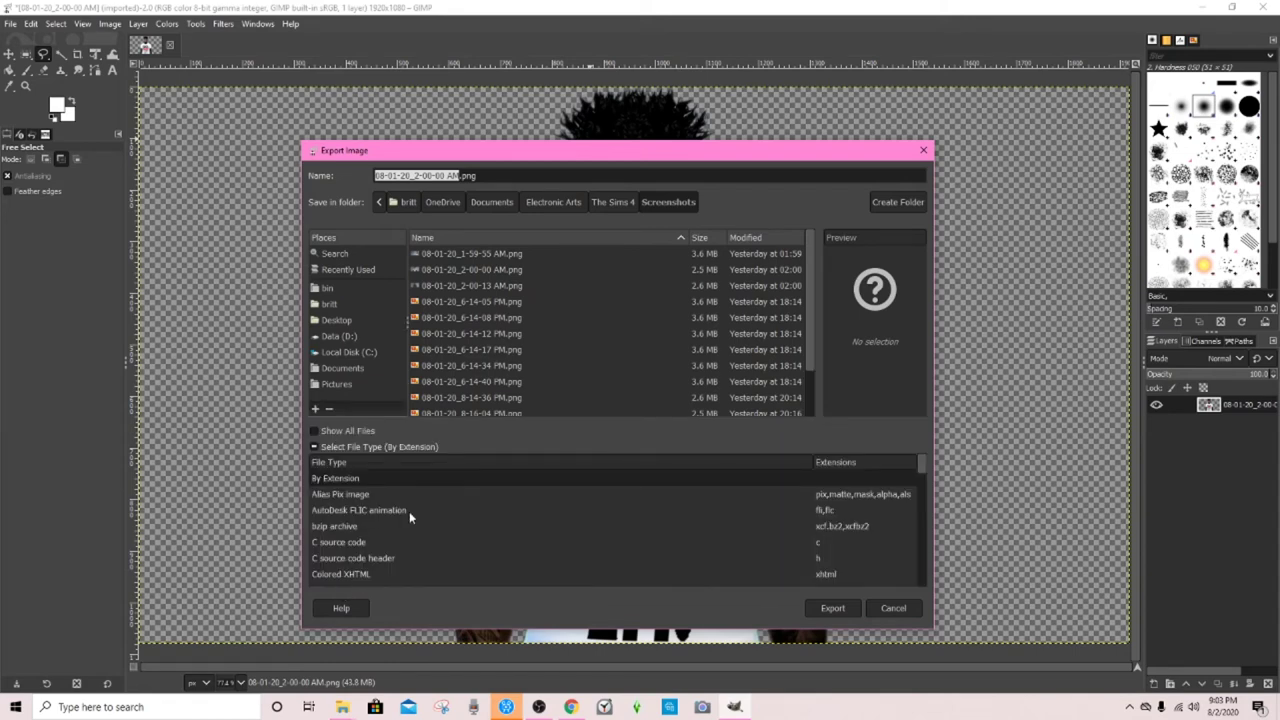
{"action": "scroll", "coordinate": [409, 511], "scroll_direction": "down", "scroll_amount": 5}
{"action": "scroll", "coordinate": [383, 514], "scroll_direction": "down", "scroll_amount": 3}
{"action": "scroll", "coordinate": [383, 514], "scroll_direction": "down", "scroll_amount": 9}
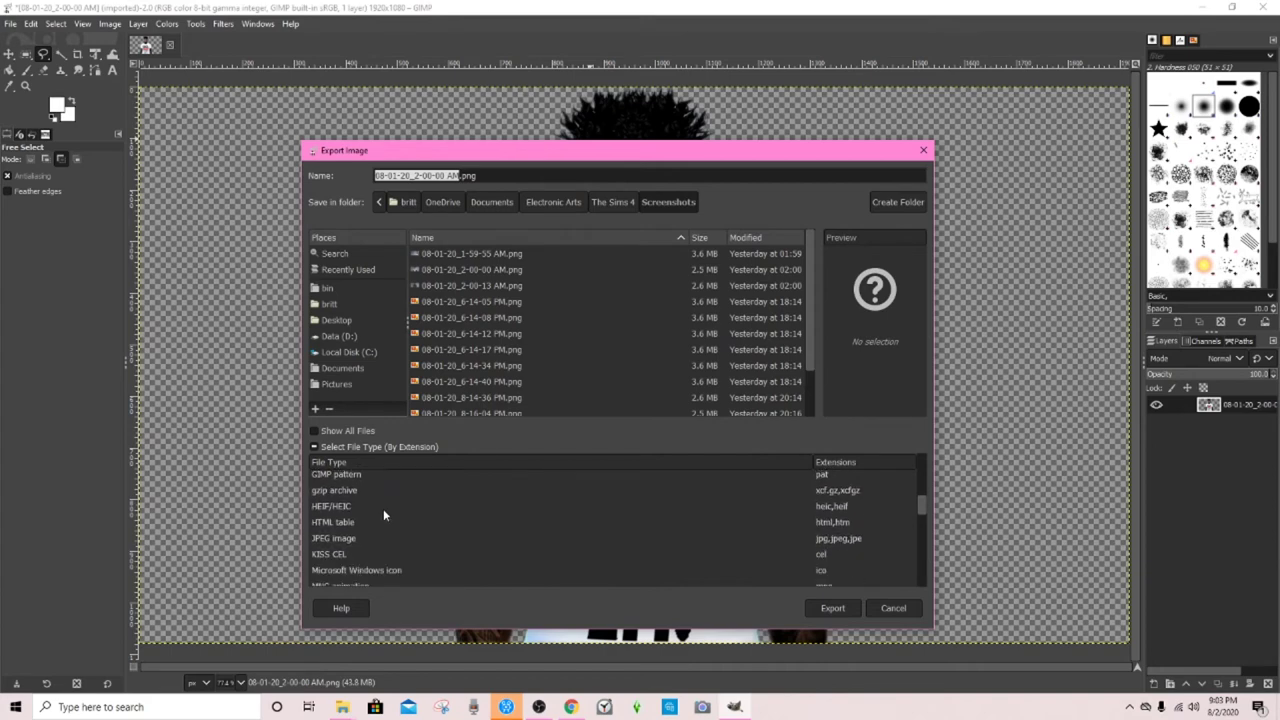
{"action": "scroll", "coordinate": [383, 511], "scroll_direction": "down", "scroll_amount": 2}
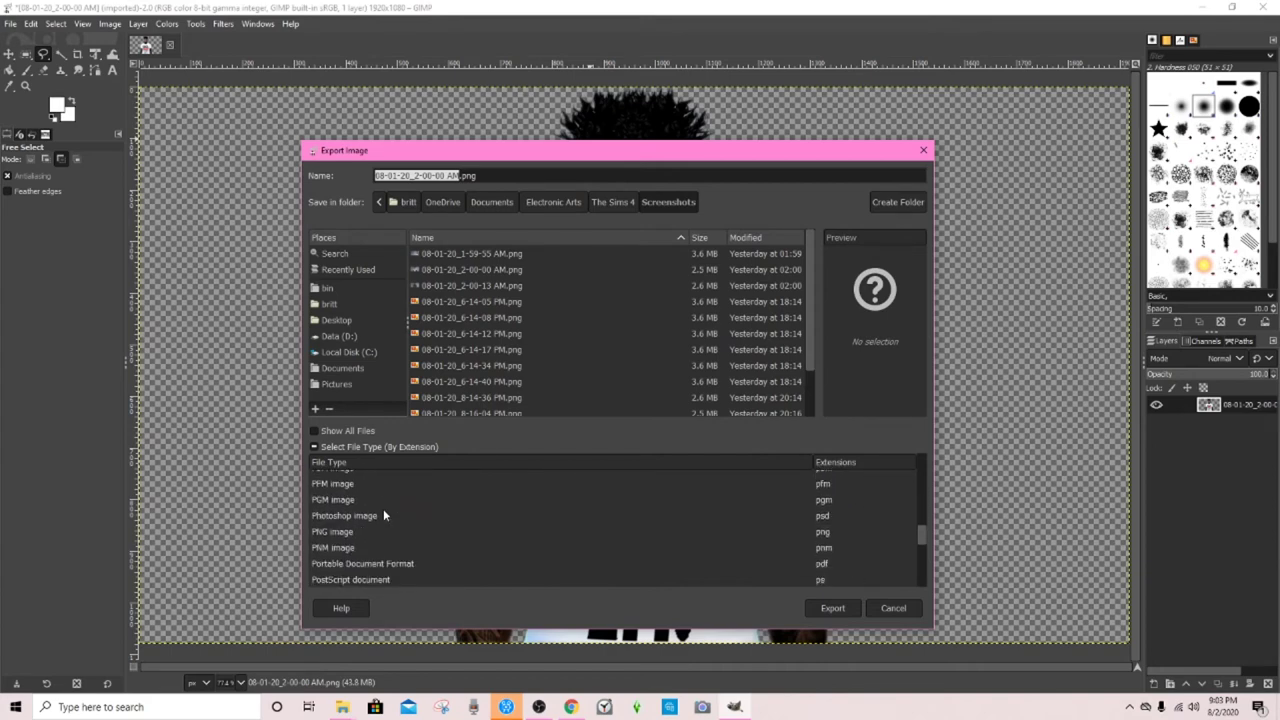
{"action": "left_click", "coordinate": [349, 535]}
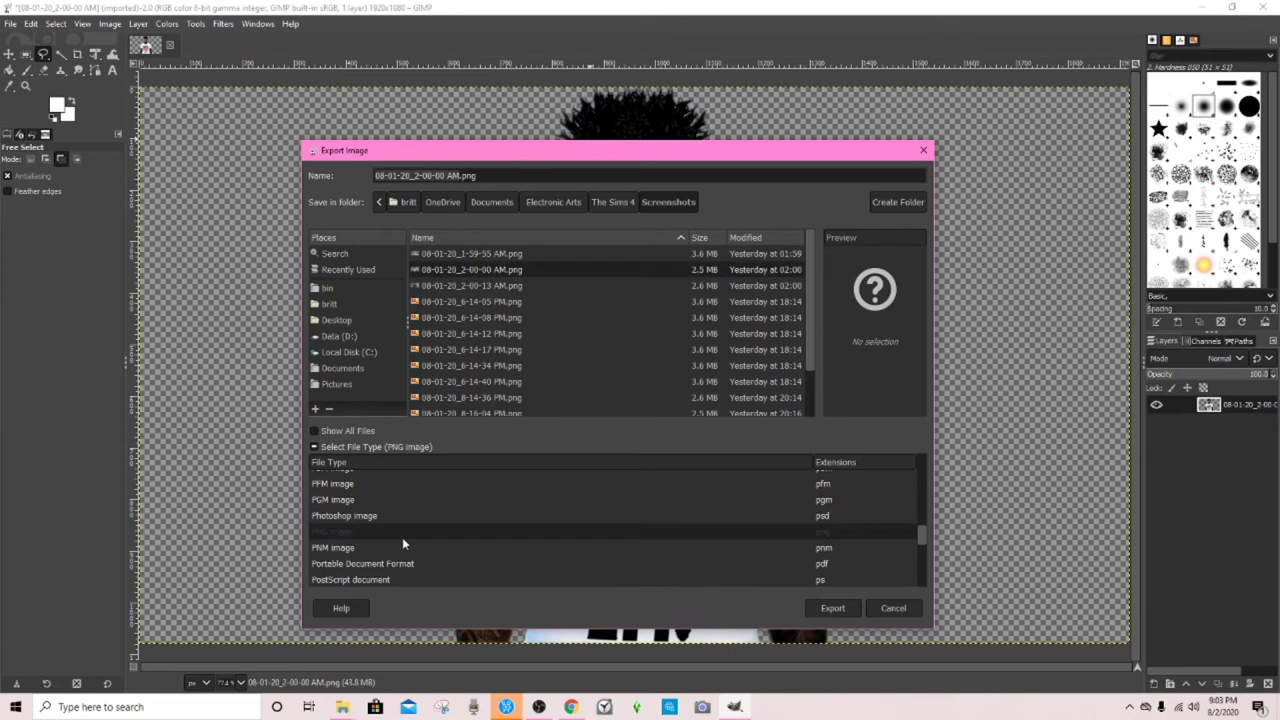
Rename the export file to Reggie.png and start the export
{"action": "scroll", "coordinate": [415, 556], "scroll_direction": "down", "scroll_amount": 2}
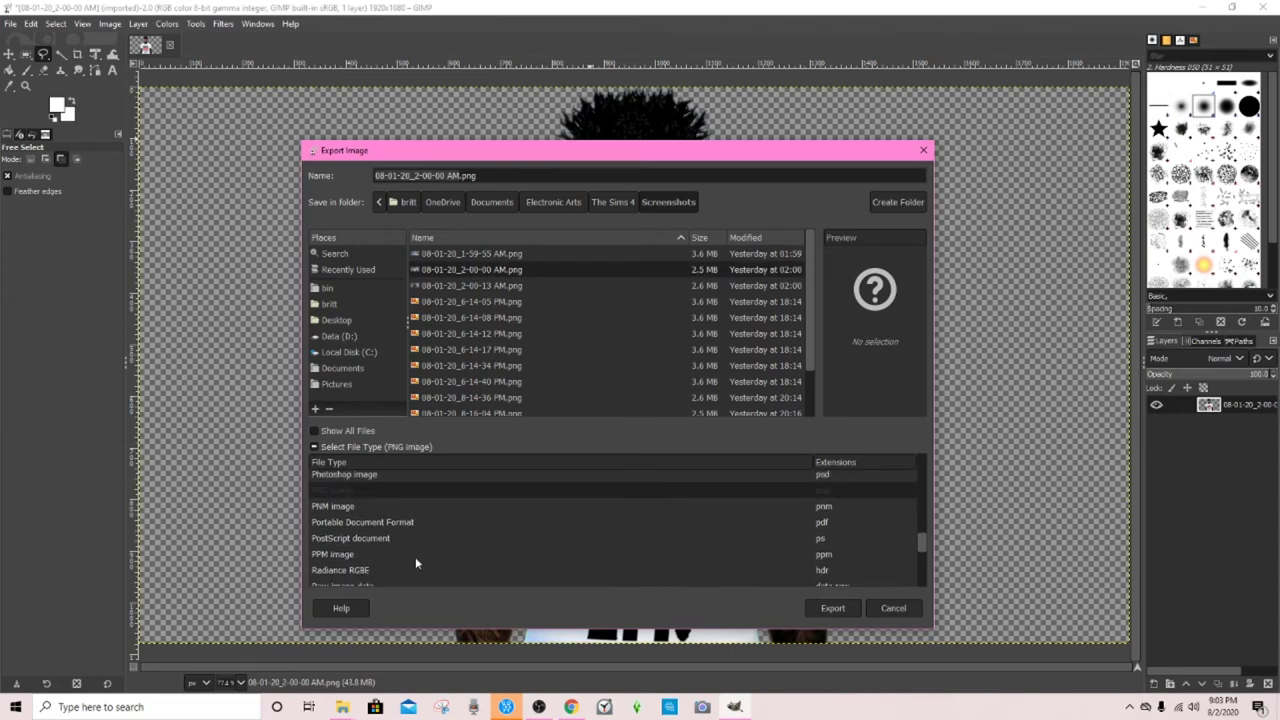
{"action": "scroll", "coordinate": [415, 556], "scroll_direction": "up", "scroll_amount": 1}
{"action": "scroll", "coordinate": [445, 540], "scroll_direction": "up", "scroll_amount": 3}
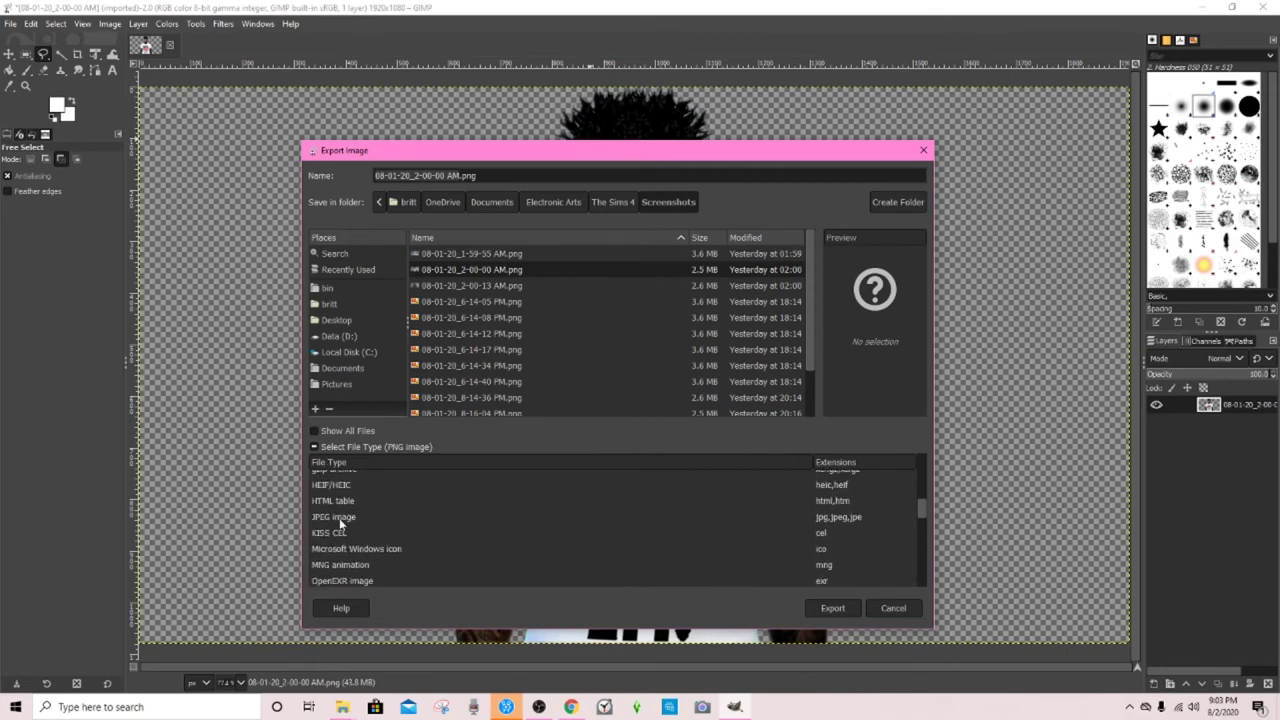
{"action": "scroll", "coordinate": [587, 513], "scroll_direction": "up", "scroll_amount": 2}
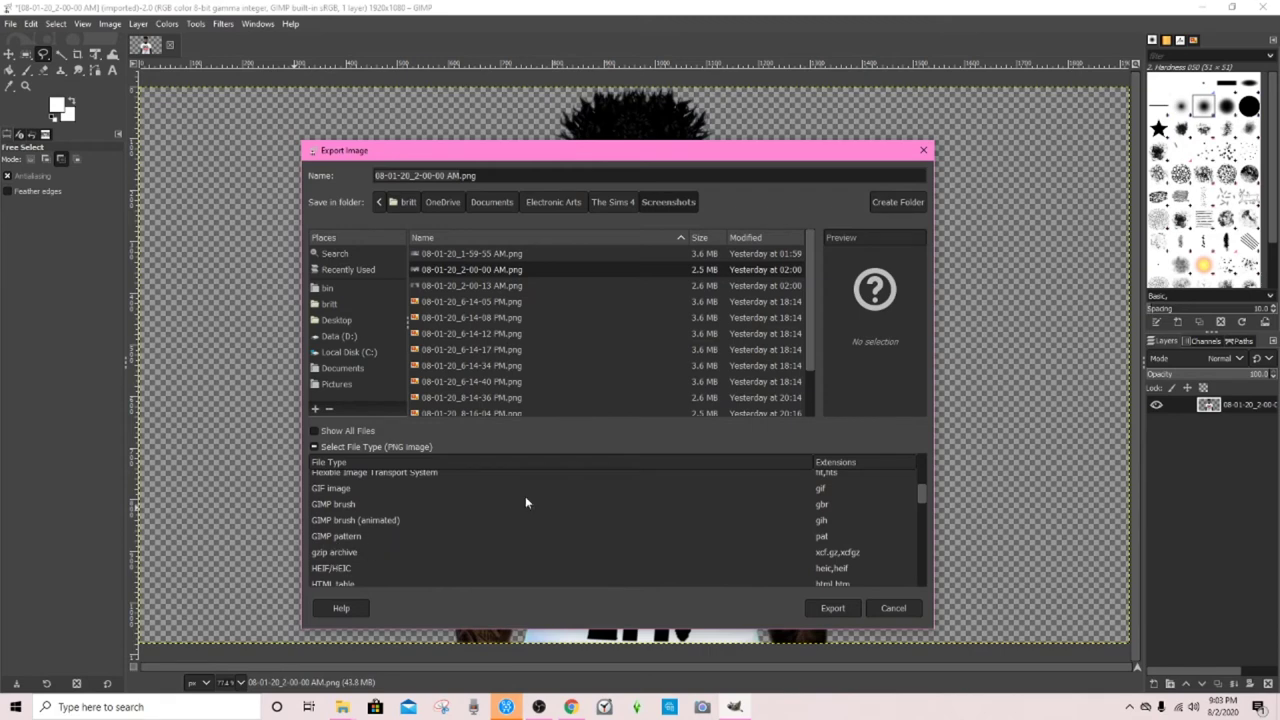
{"action": "scroll", "coordinate": [338, 506], "scroll_direction": "up", "scroll_amount": 1}
{"action": "scroll", "coordinate": [376, 528], "scroll_direction": "up", "scroll_amount": 5}
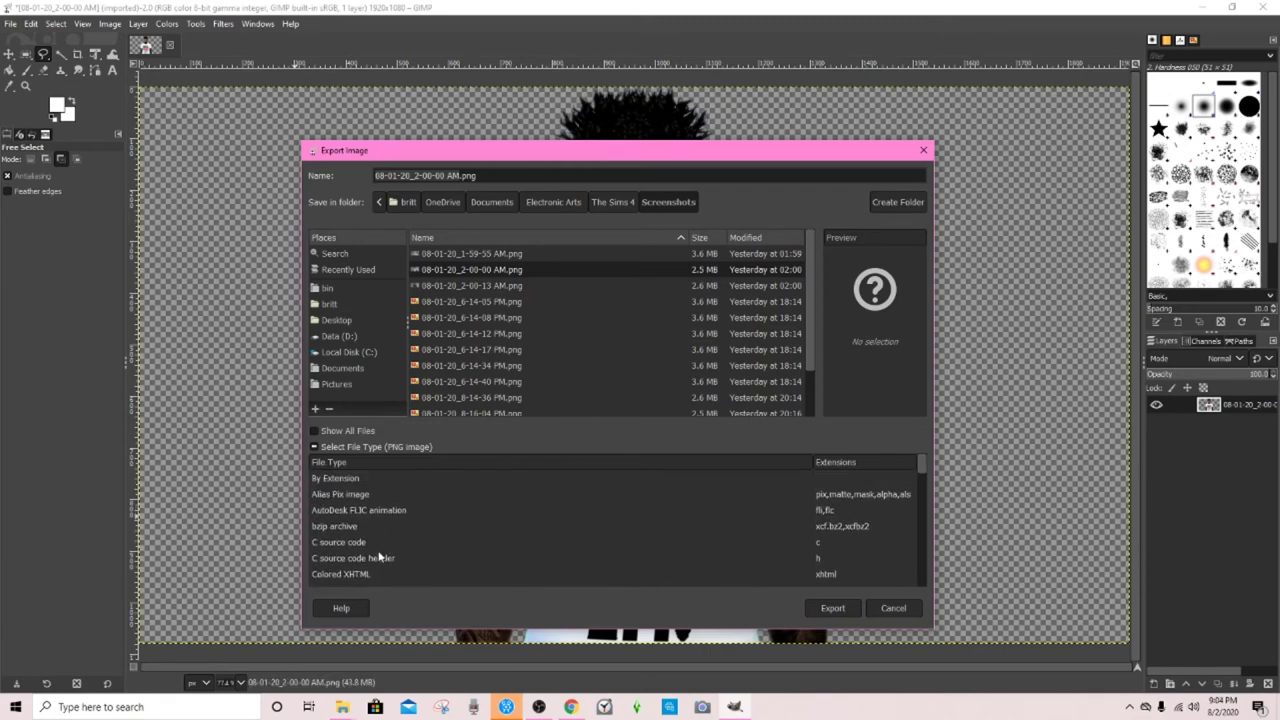
{"action": "triple_click", "coordinate": [449, 175]}
{"action": "left_click_drag", "start_coordinate": [461, 175], "coordinate": [356, 175]}
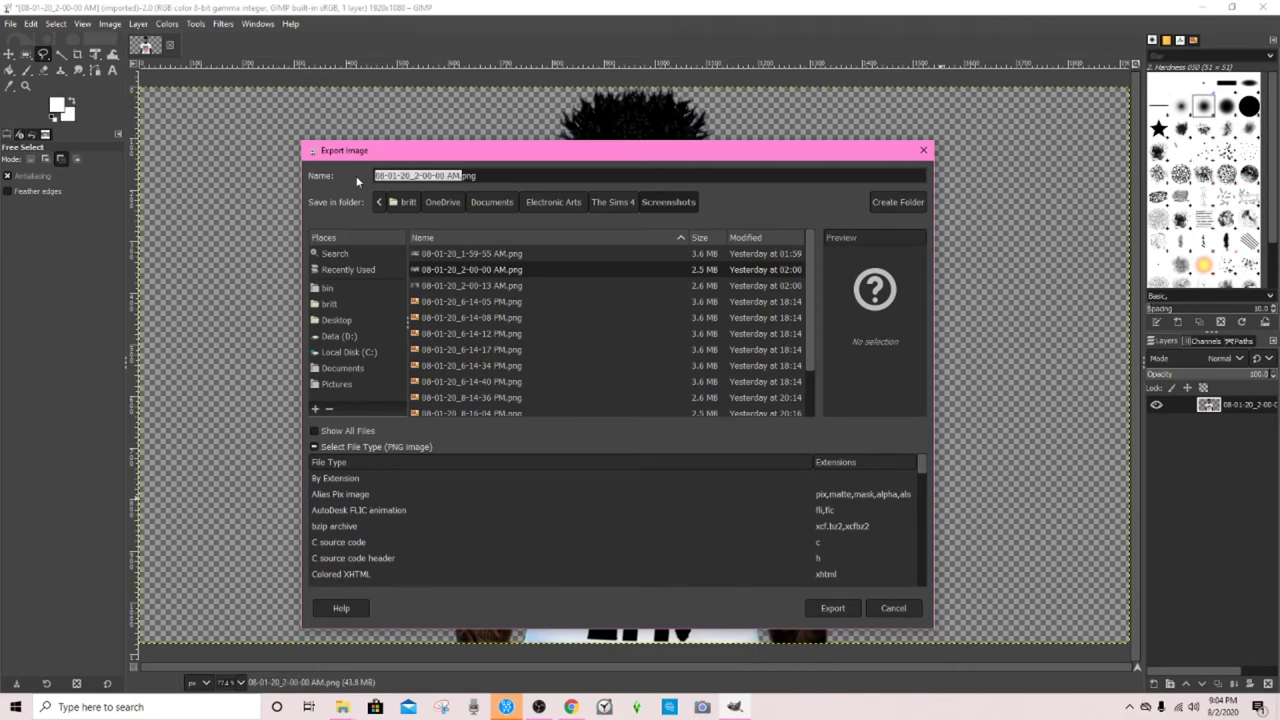
{"action": "type", "text": "Reggie"}
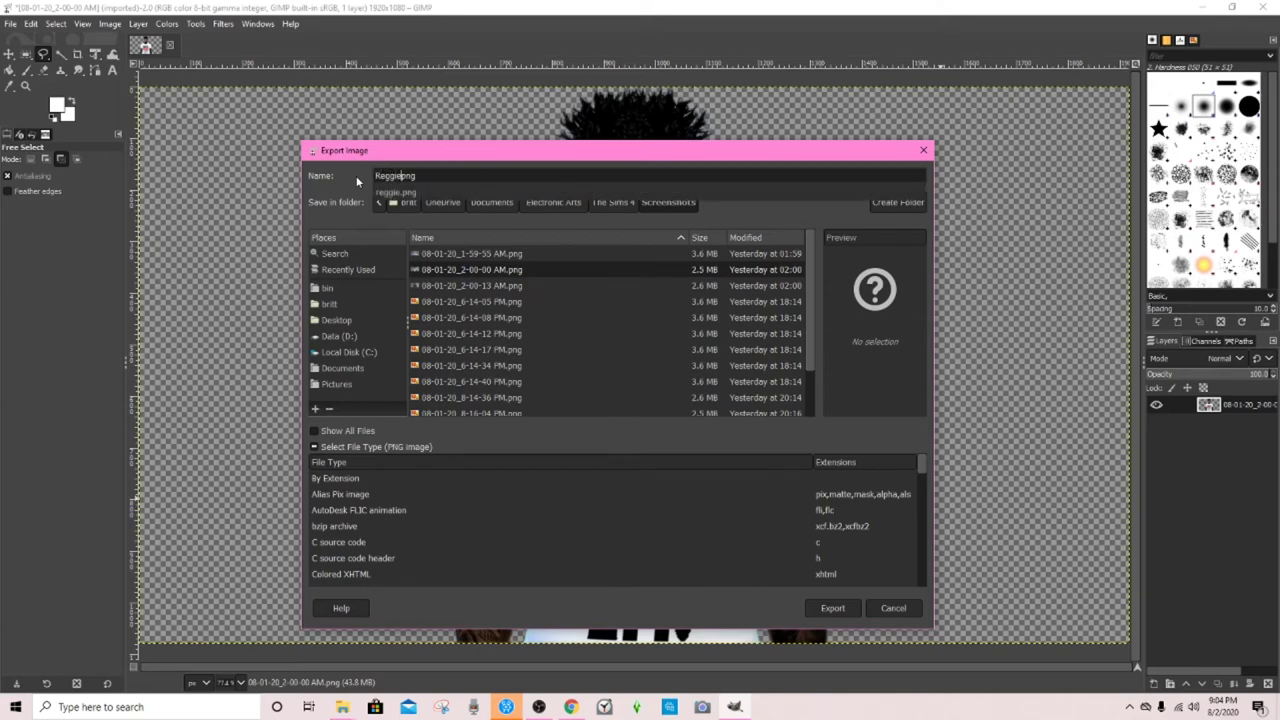
{"action": "type", "text": "."}
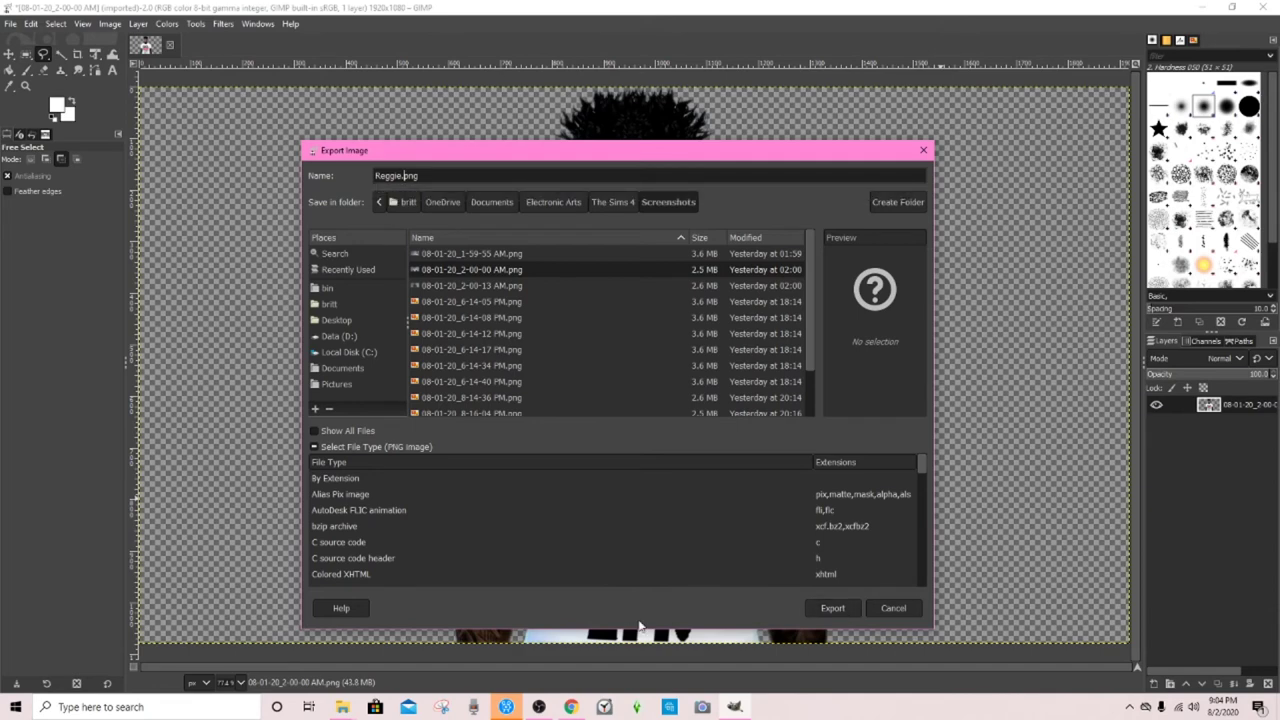
{"action": "left_click", "coordinate": [828, 609]}
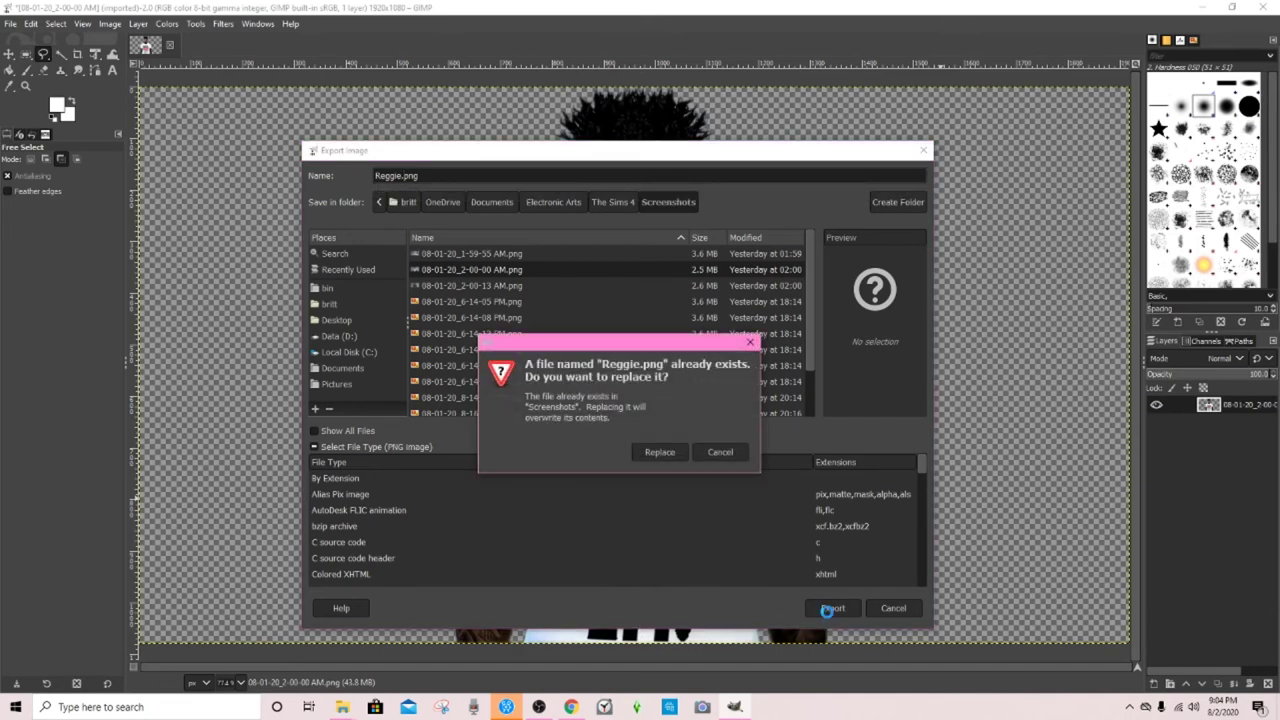
Replace the existing Reggie.png and accept the PNG export options
{"action": "left_click", "coordinate": [659, 452]}
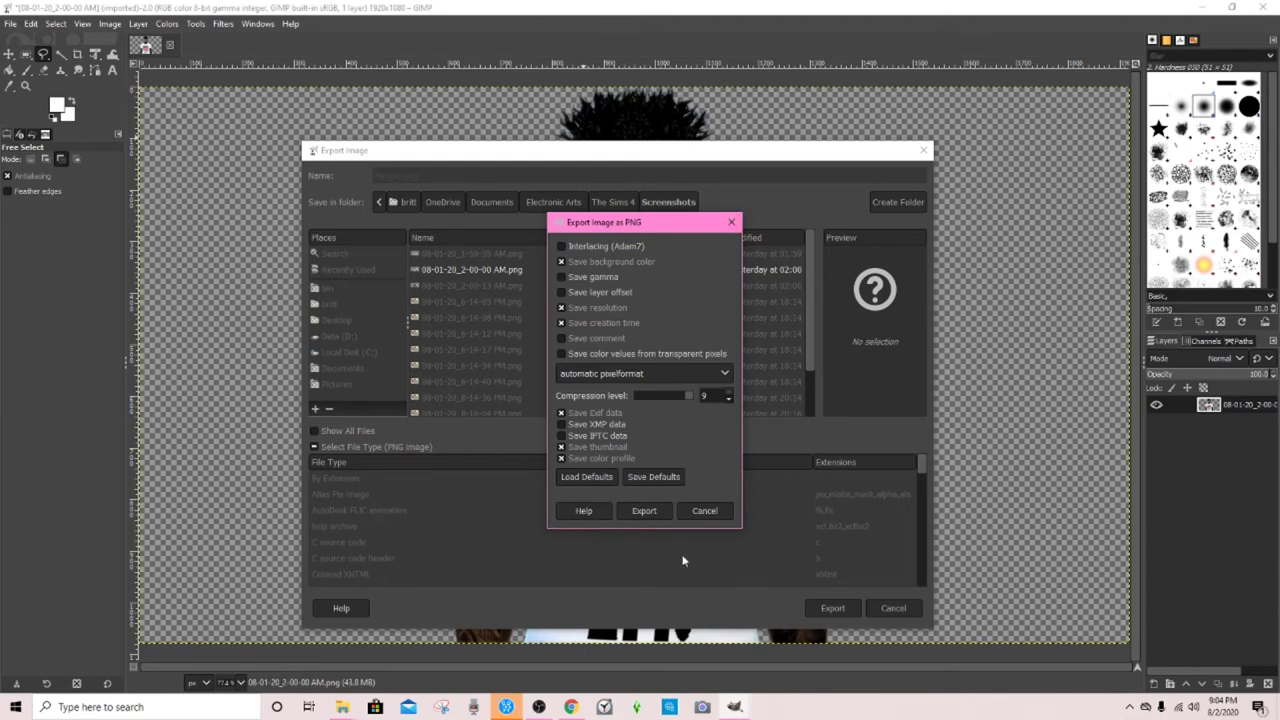
{"action": "left_click", "coordinate": [644, 512]}
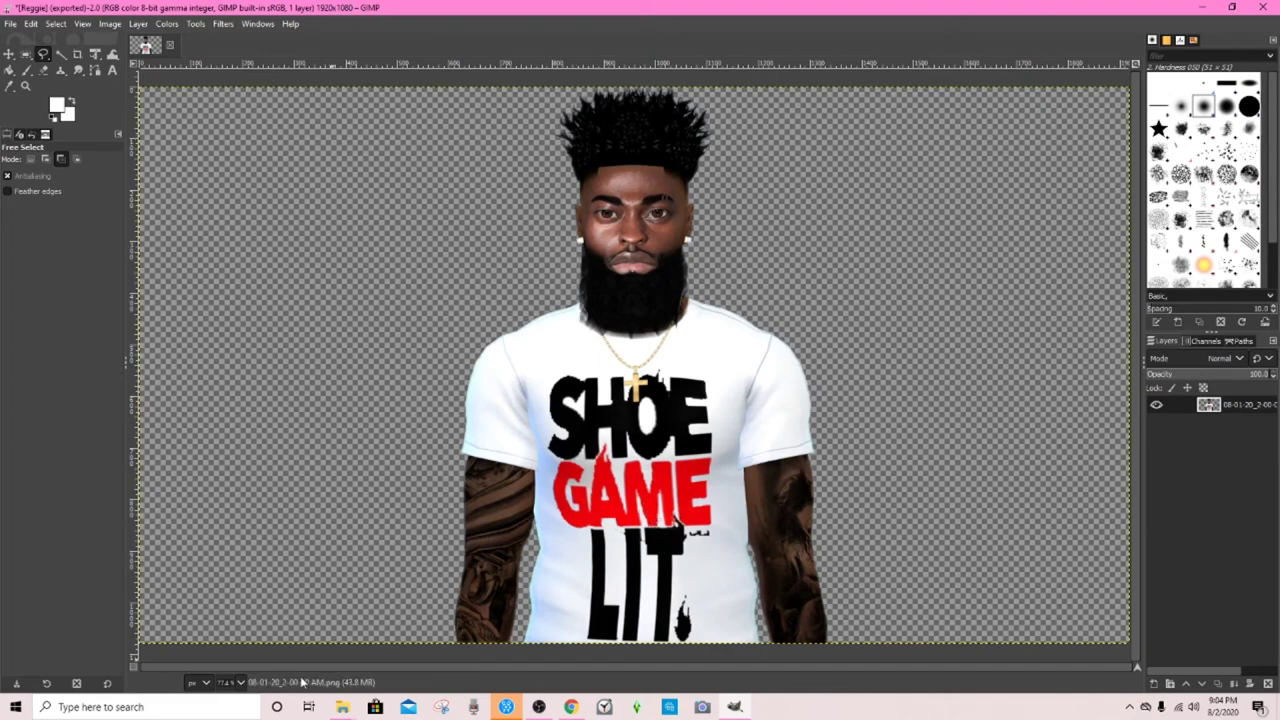
Switch to Chrome and open the remove.bg Remove Background bookmark in a new tab
{"action": "left_click", "coordinate": [571, 707]}
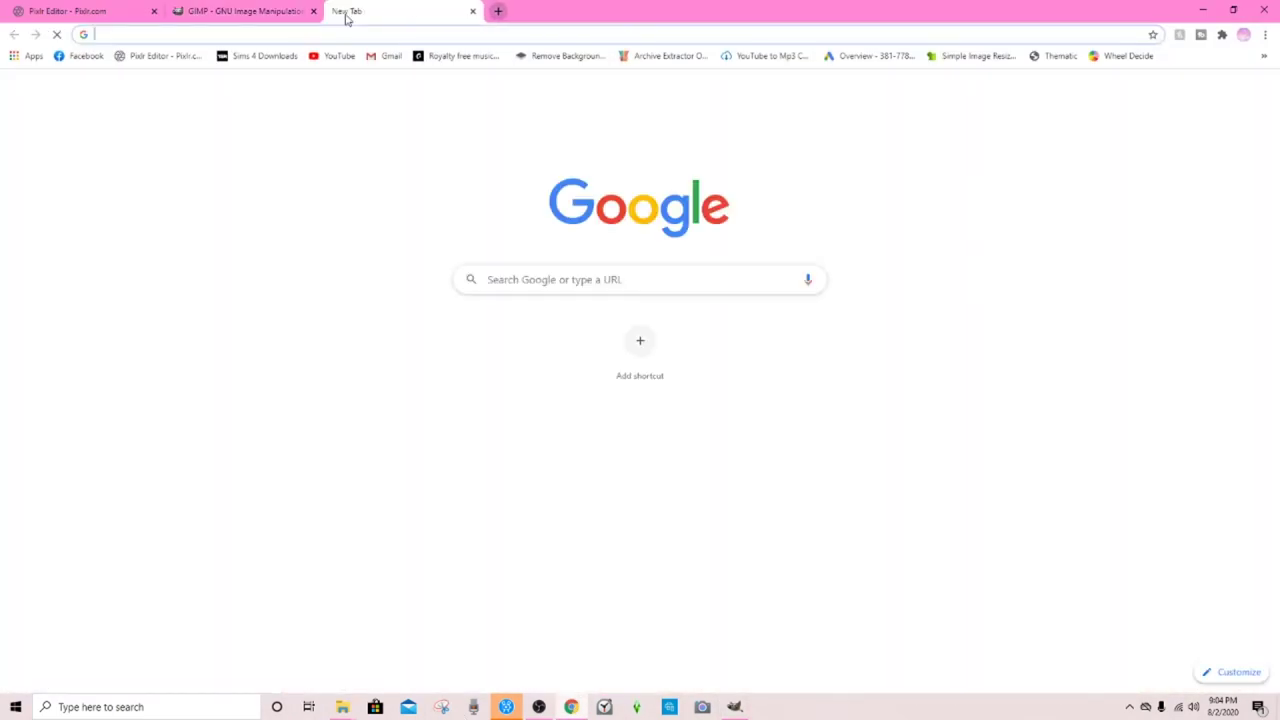
{"action": "left_click", "coordinate": [339, 11]}
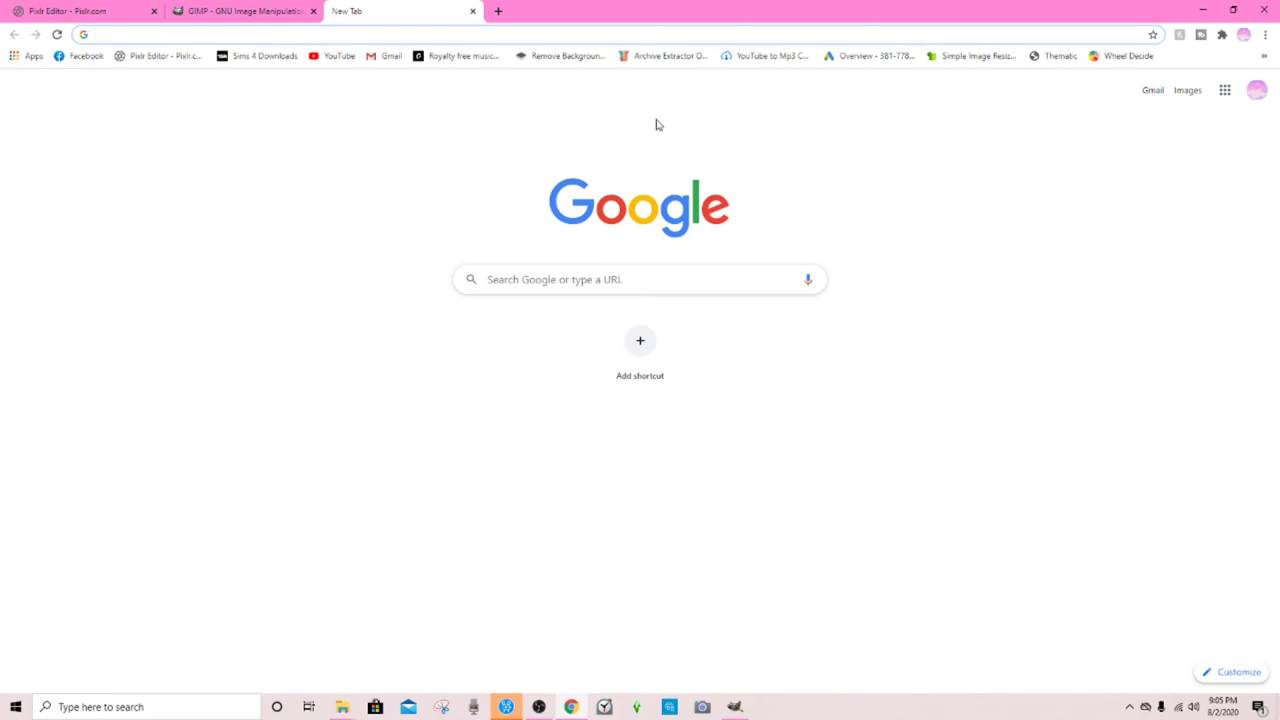
{"action": "left_click", "coordinate": [562, 55]}
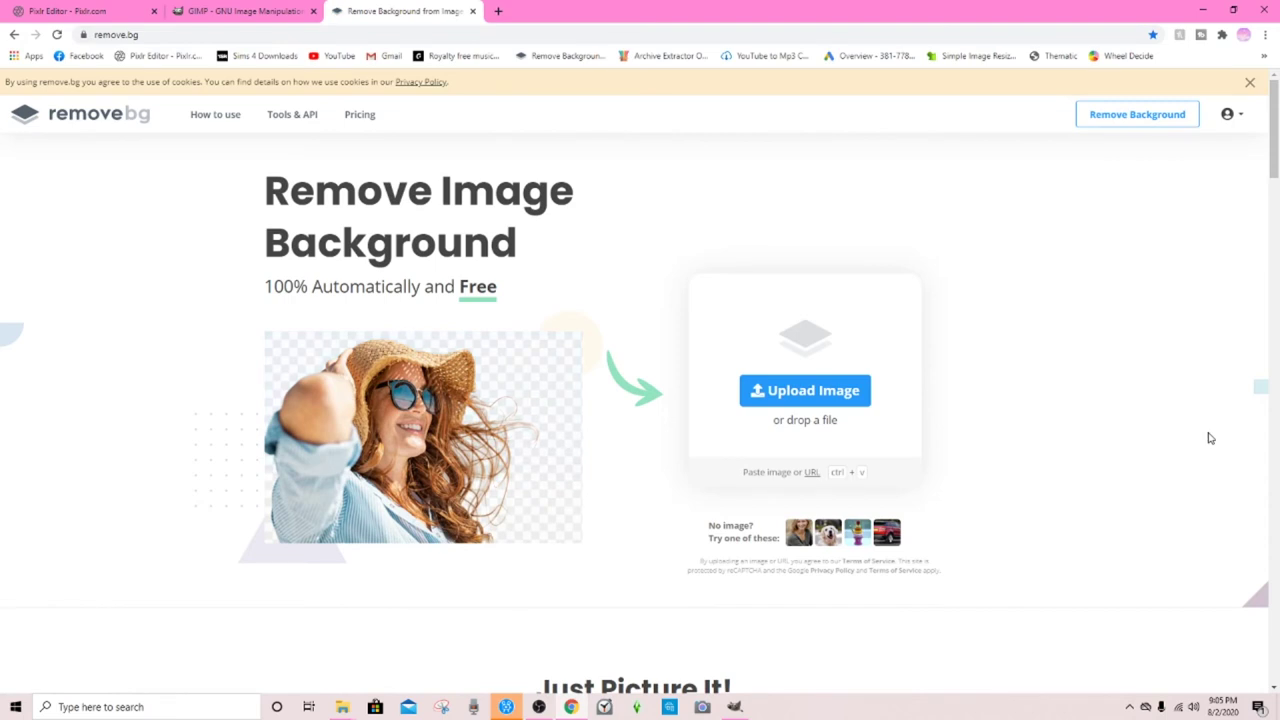
Upload the 08-01-20_2-00-00 AM screenshot from Electronic Arts > The Sims 4 > Screenshots to remove.bg
{"action": "left_click", "coordinate": [852, 402]}
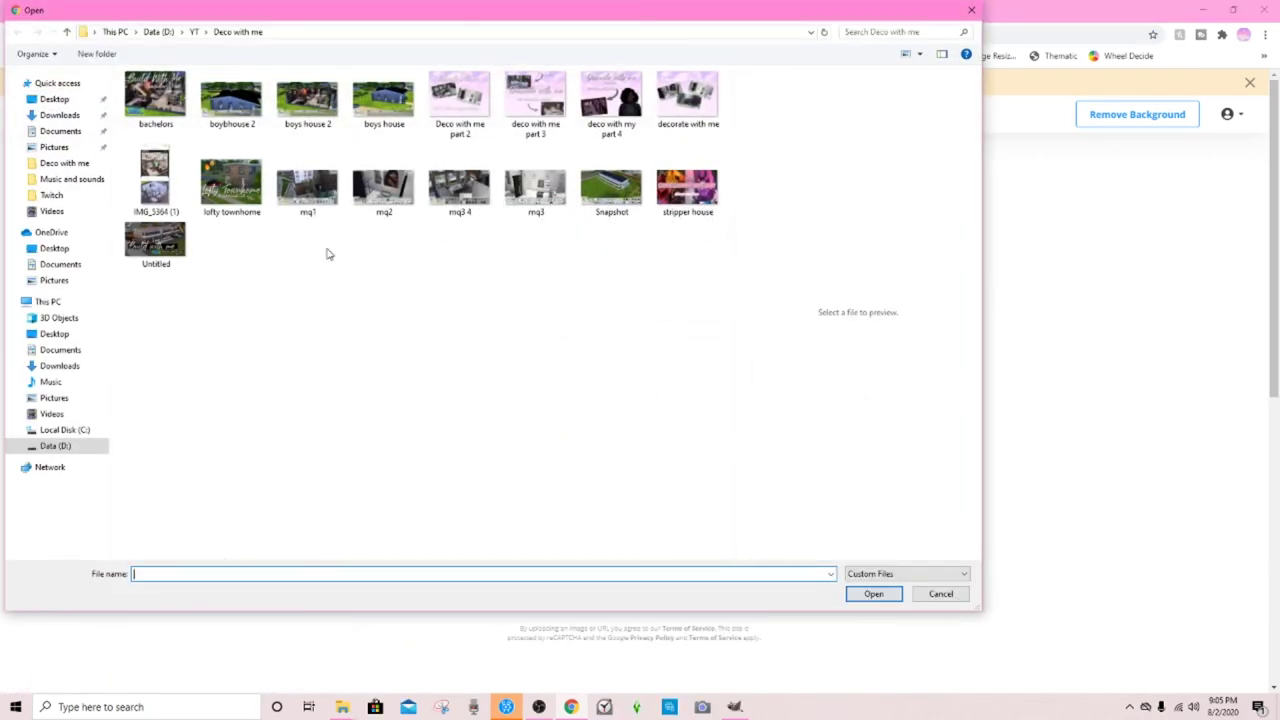
{"action": "left_click", "coordinate": [62, 265]}
{"action": "double_click", "coordinate": [167, 95]}
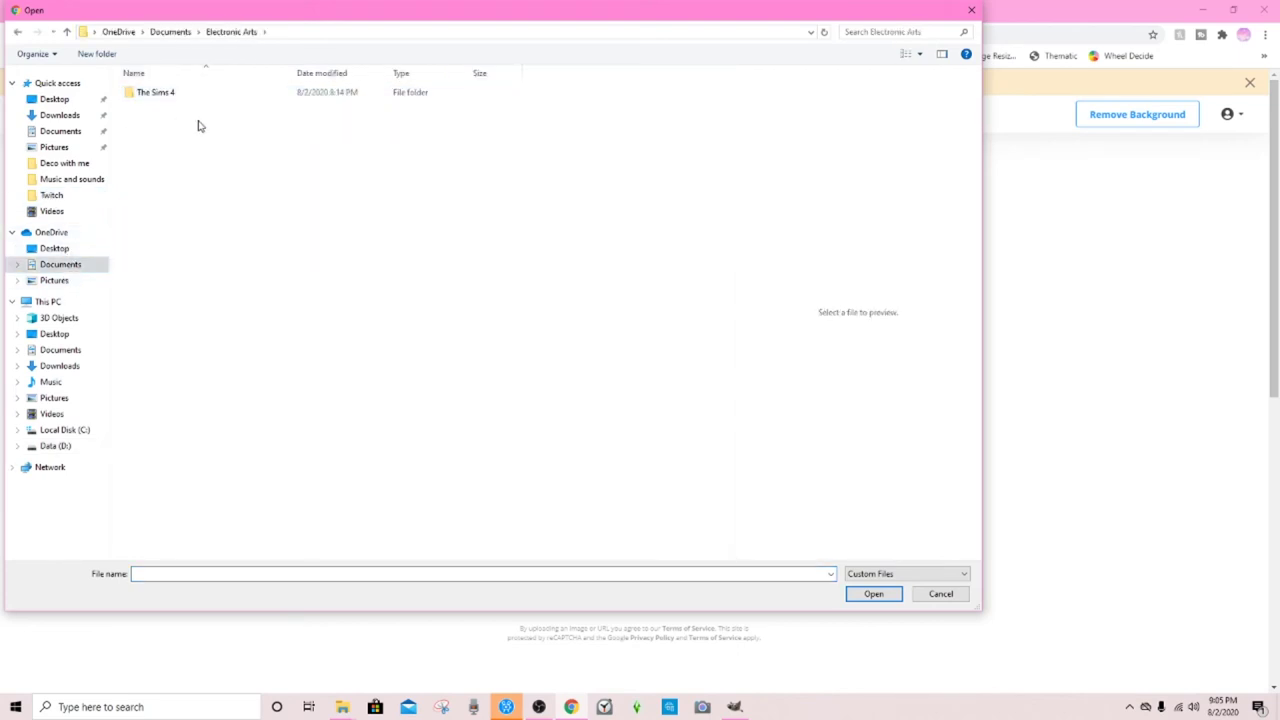
{"action": "double_click", "coordinate": [183, 93]}
{"action": "double_click", "coordinate": [160, 247]}
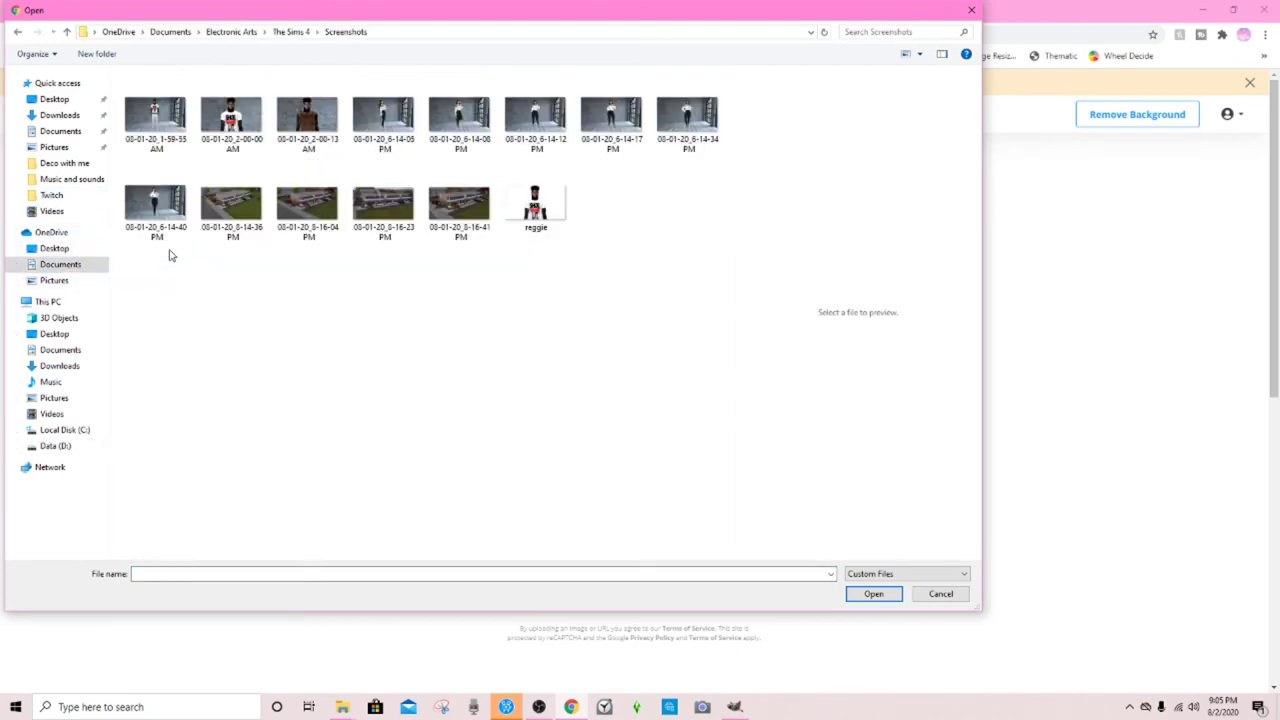
{"action": "double_click", "coordinate": [231, 115]}
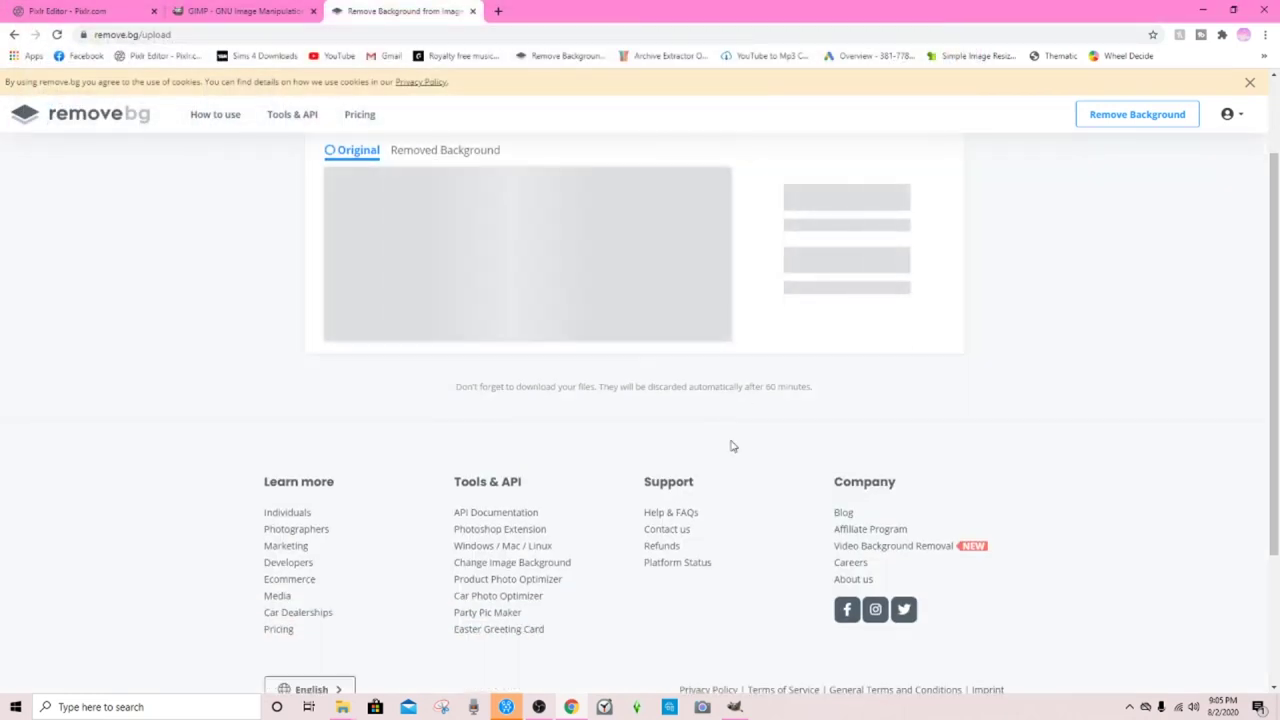
{"action": "scroll", "coordinate": [1176, 496], "scroll_direction": "up", "scroll_amount": 2}
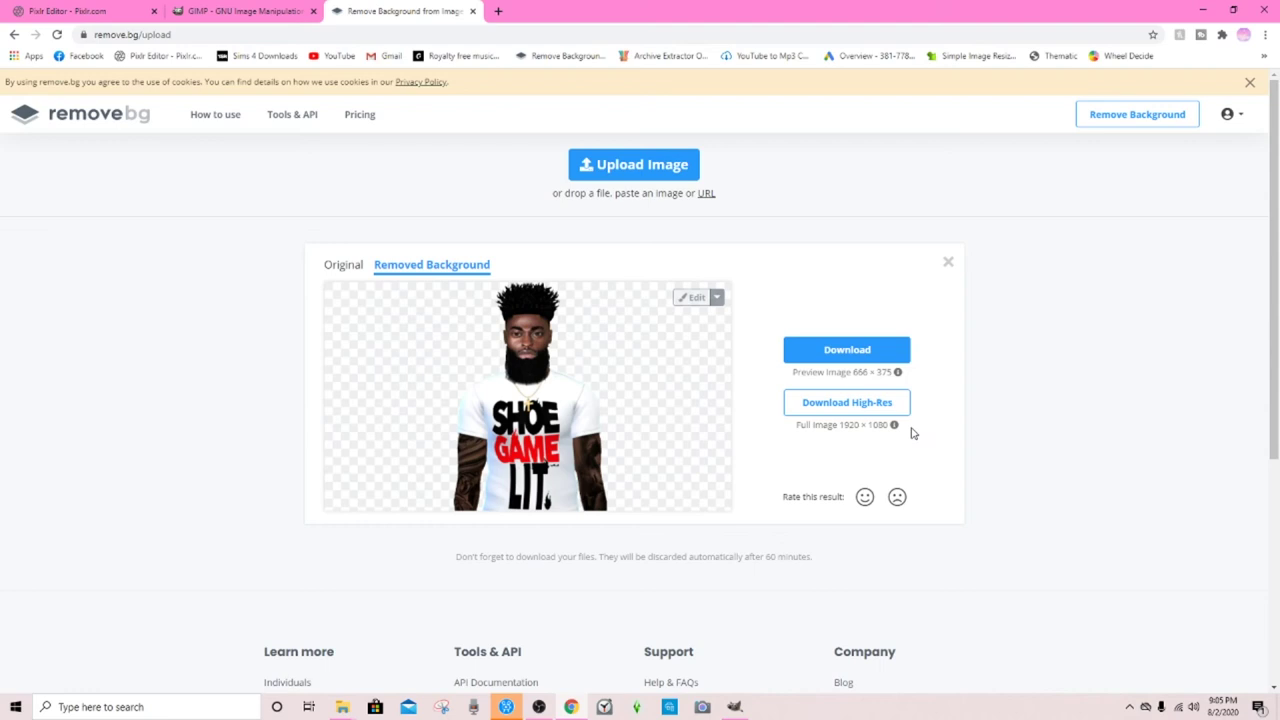
Look up the credit pricing for the high-res download, then close the Pricing tab
{"action": "left_click", "coordinate": [870, 402]}
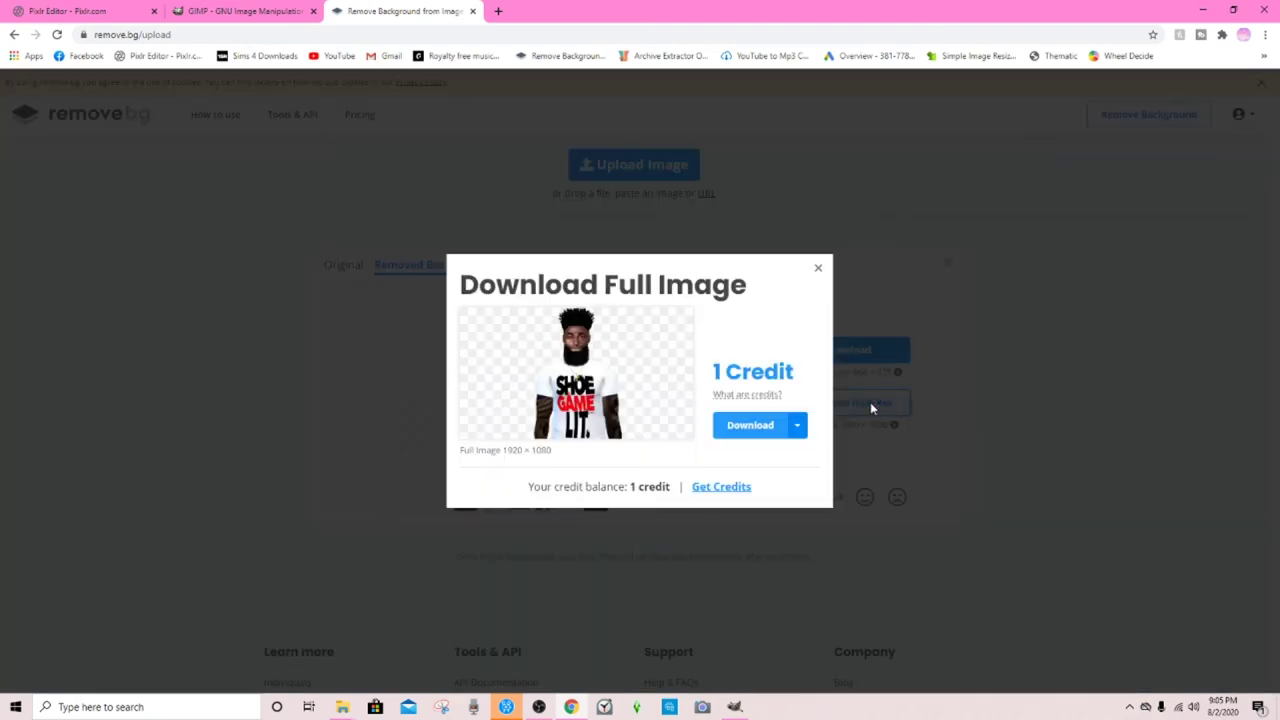
{"action": "left_click", "coordinate": [708, 487]}
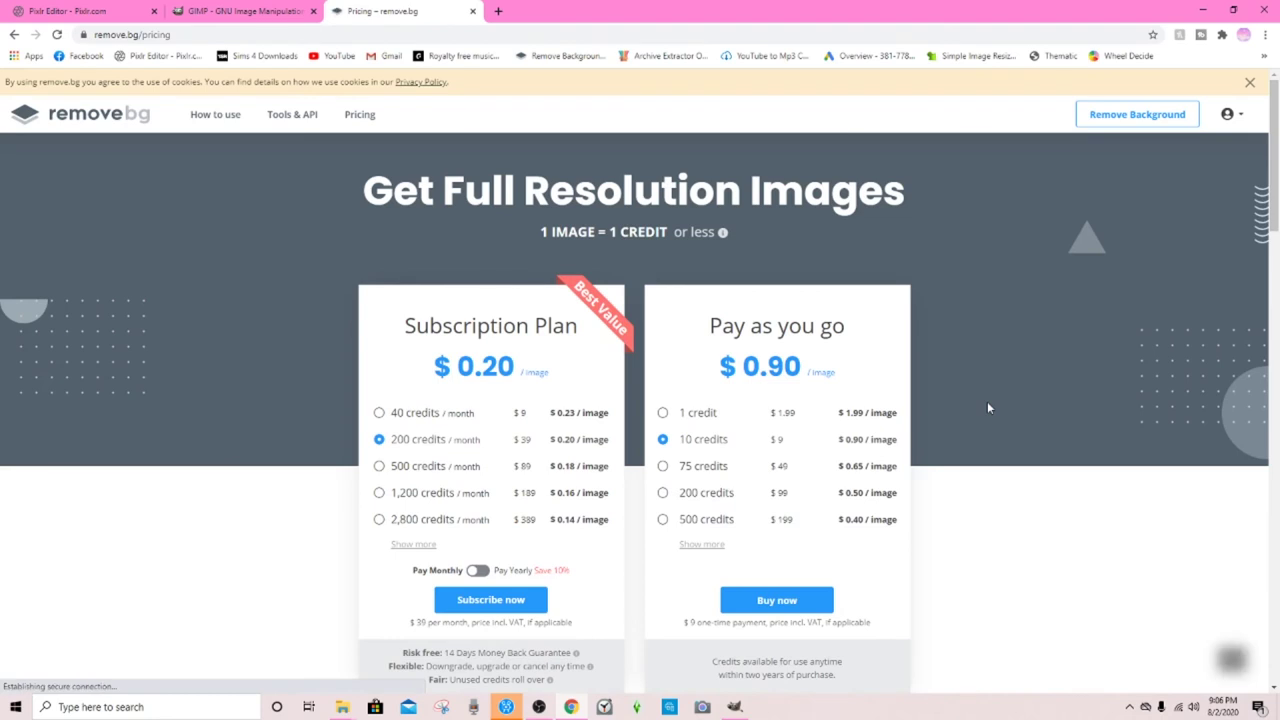
{"action": "scroll", "coordinate": [987, 408], "scroll_direction": "down", "scroll_amount": 1}
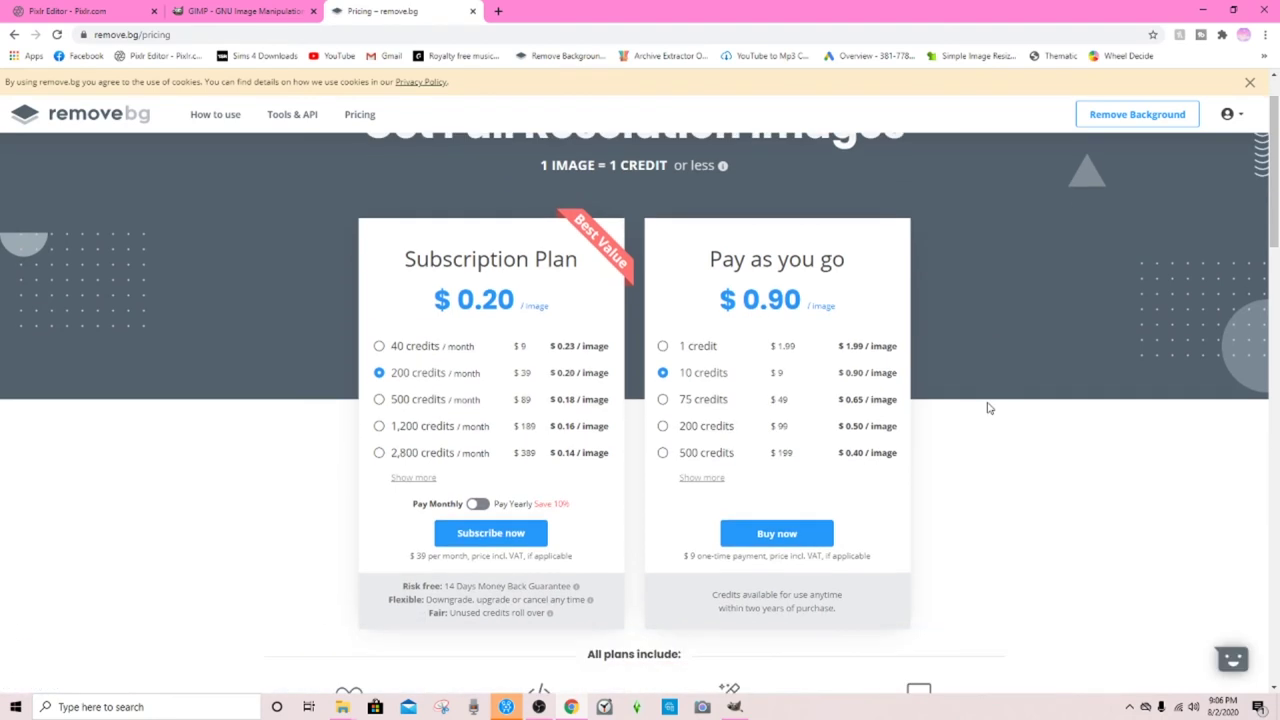
{"action": "scroll", "coordinate": [987, 408], "scroll_direction": "down", "scroll_amount": 1}
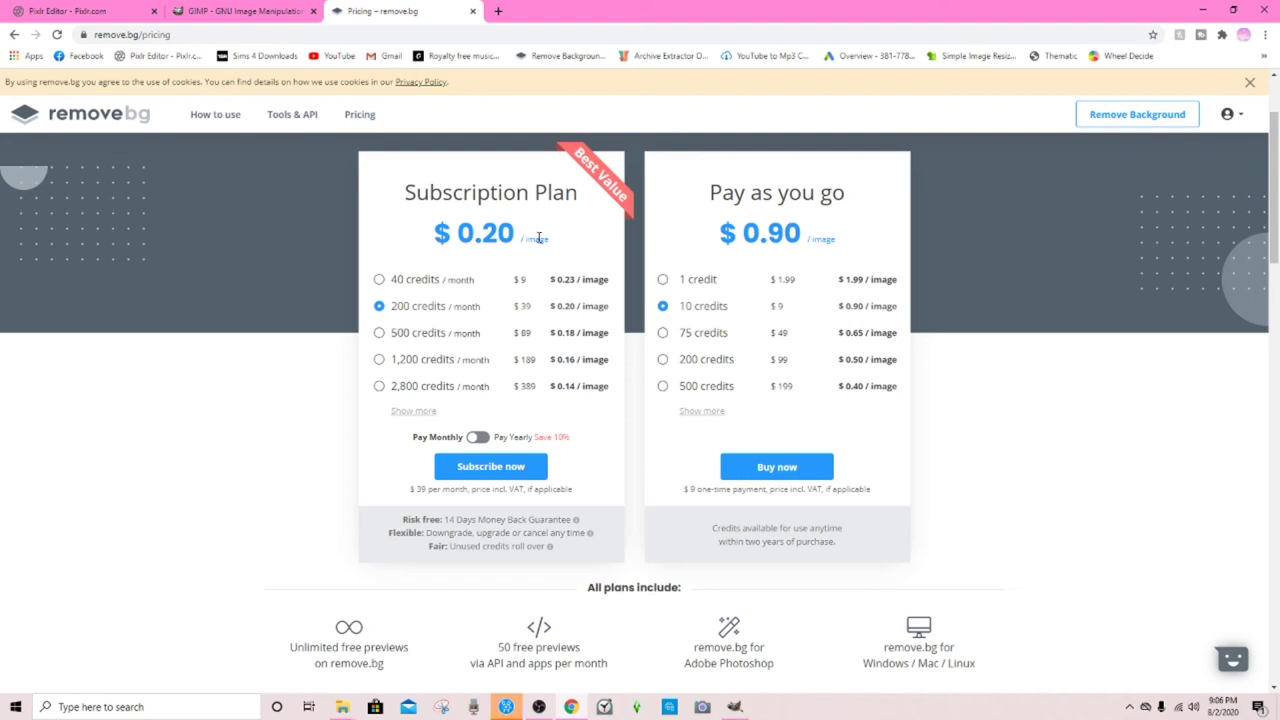
{"action": "left_click", "coordinate": [474, 11]}
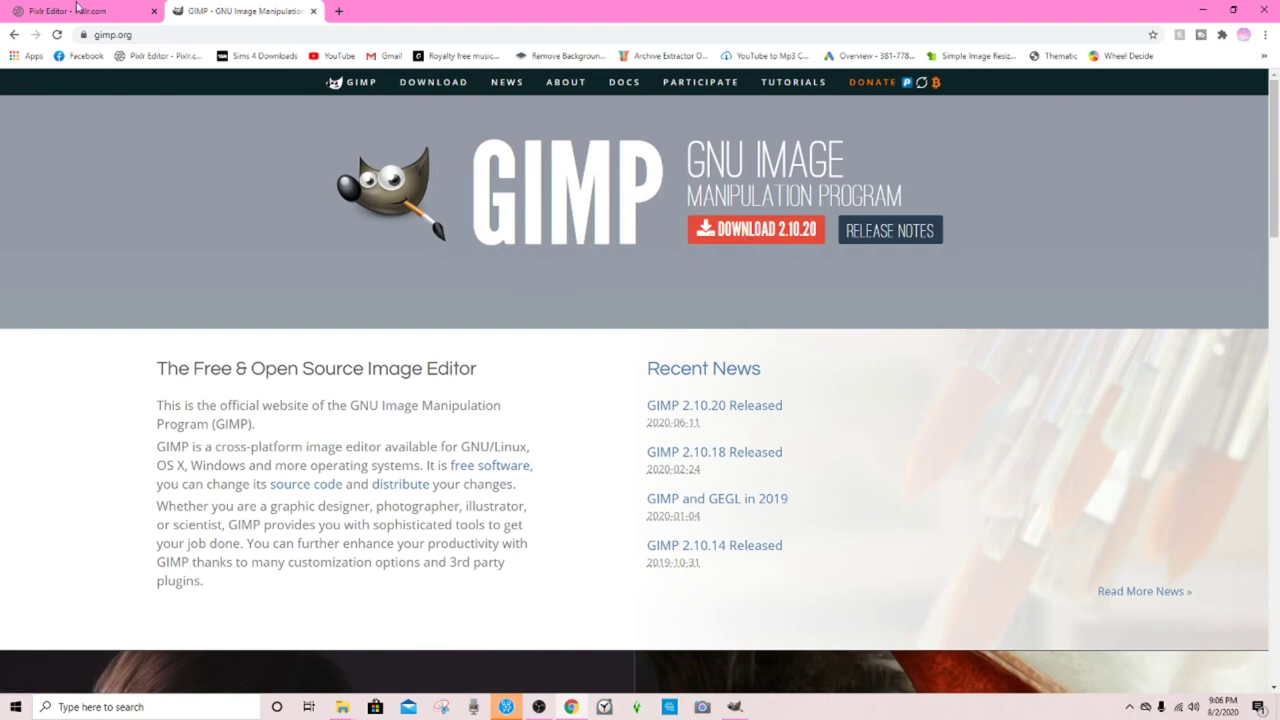
Switch to the Pixlr Editor tab and allow Flash to run
{"action": "left_click", "coordinate": [46, 11]}
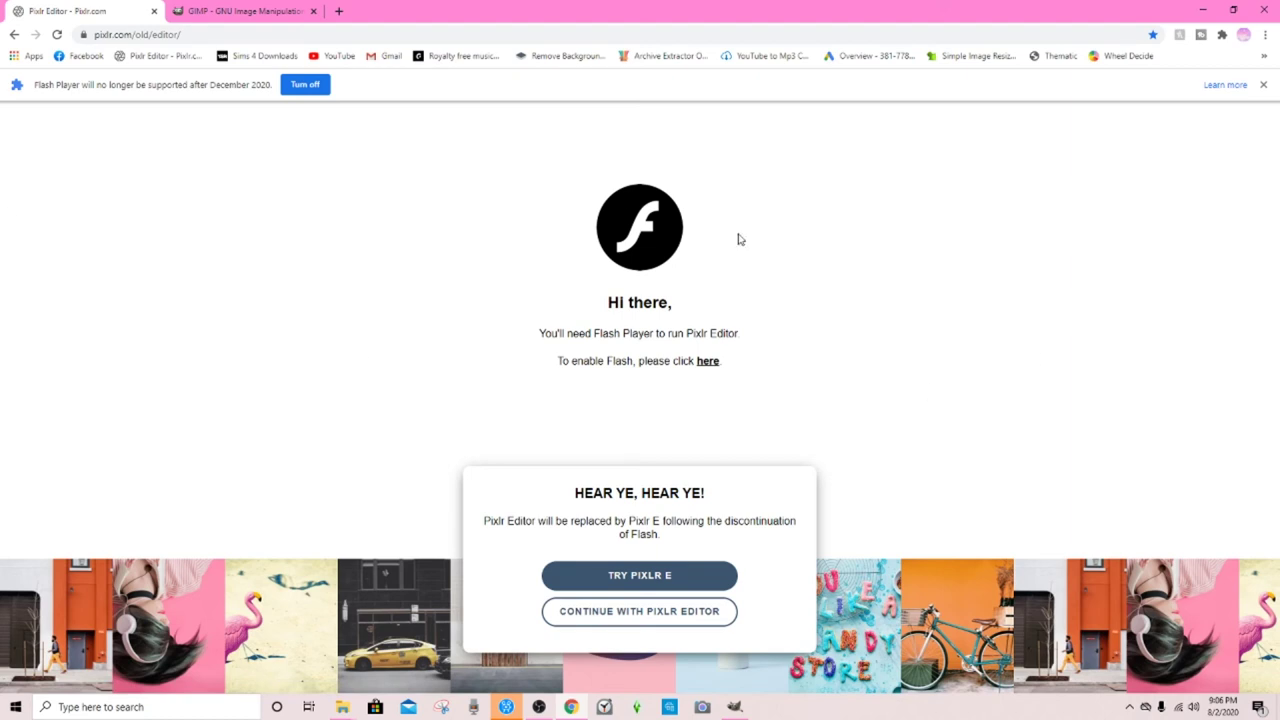
{"action": "left_click", "coordinate": [709, 364]}
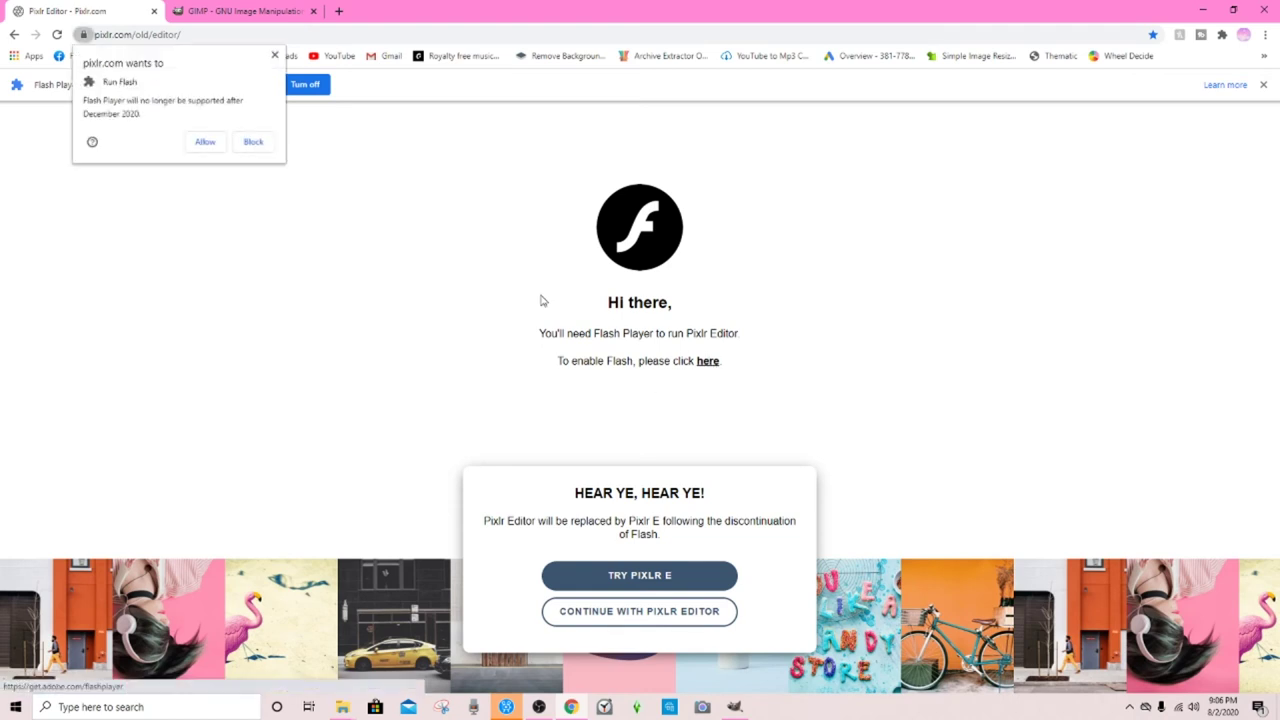
{"action": "left_click", "coordinate": [206, 142]}
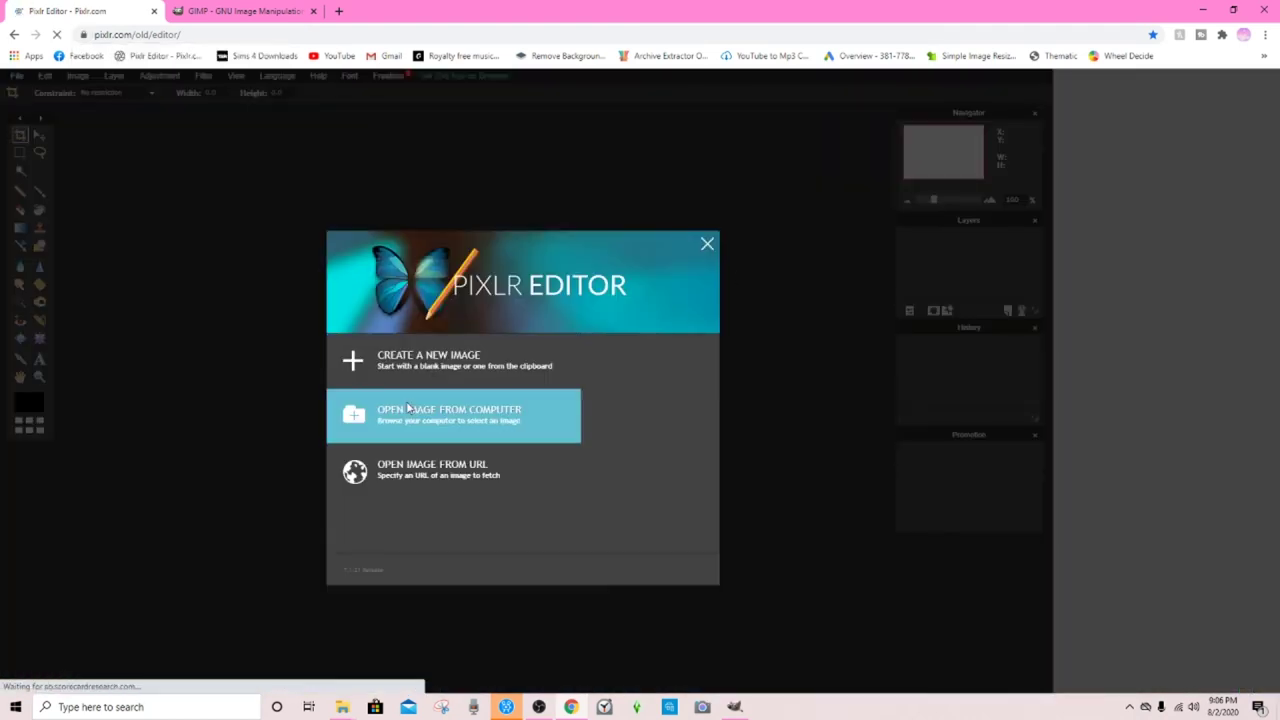
Create a new image with width 1280 and height 720
{"action": "left_click", "coordinate": [410, 370]}
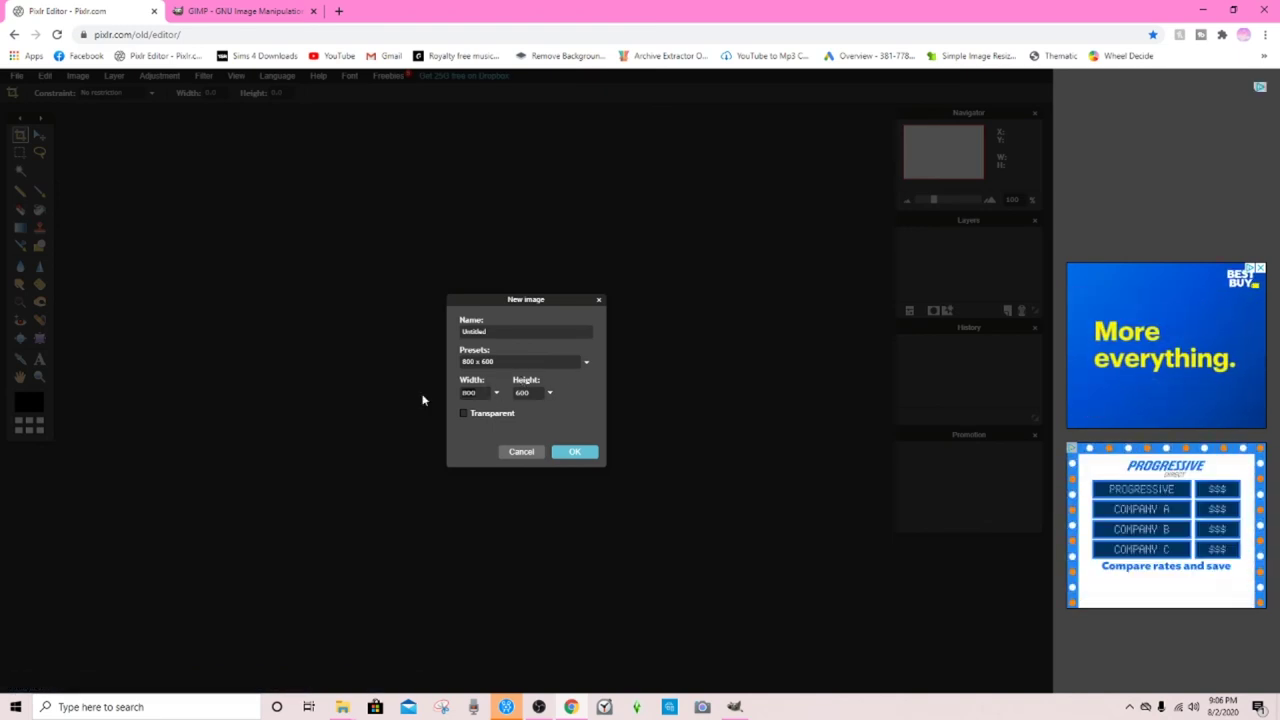
{"action": "type", "text": "1280"}
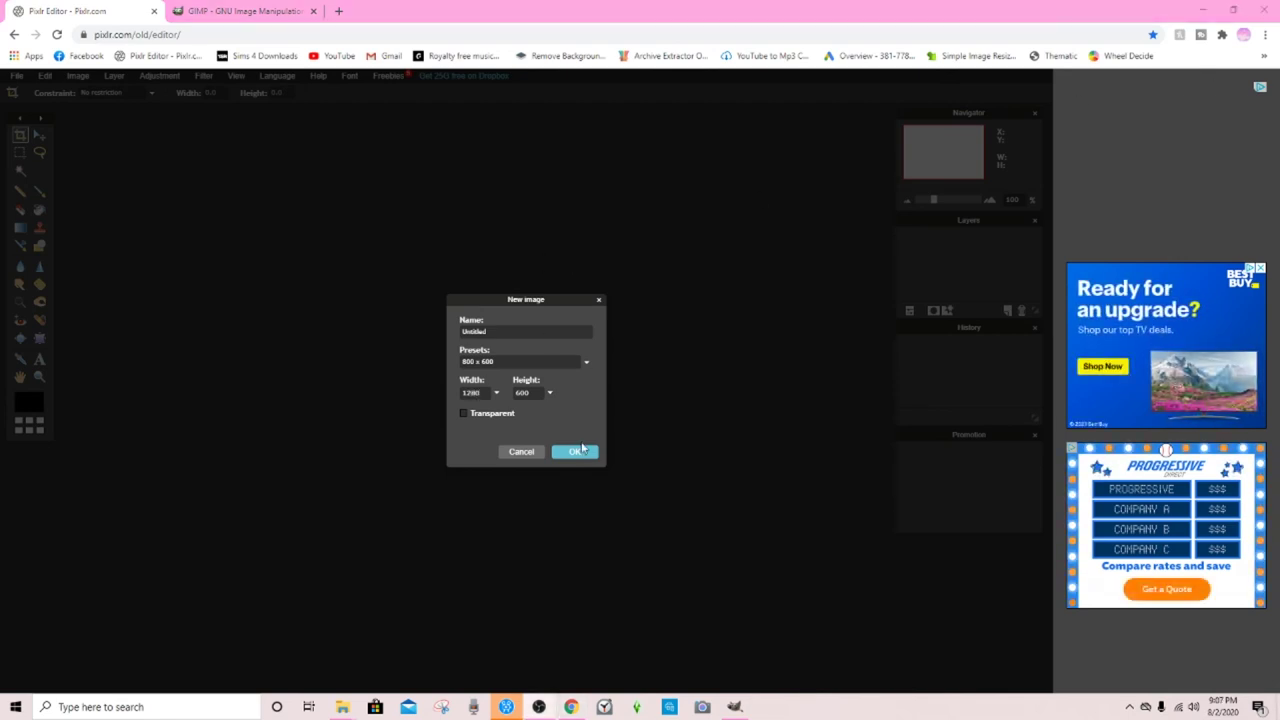
{"action": "key", "text": "Tab"}
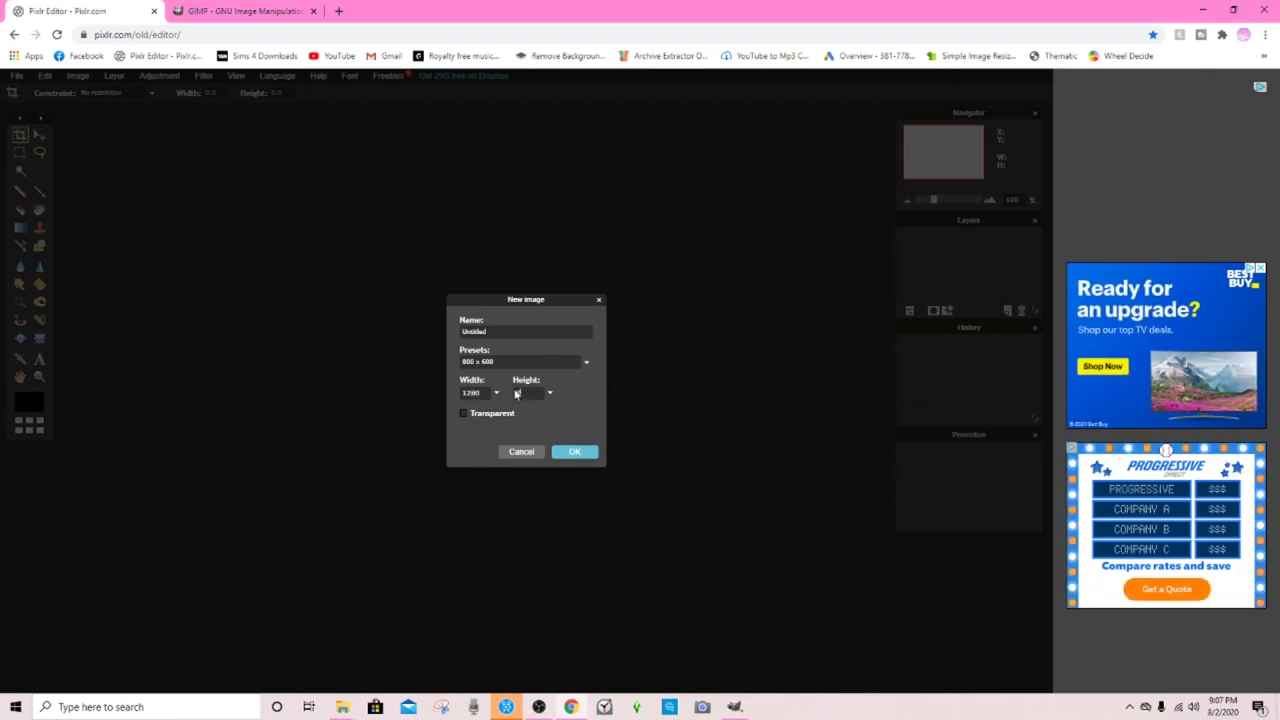
{"action": "type", "text": "720"}
{"action": "left_click", "coordinate": [576, 453]}
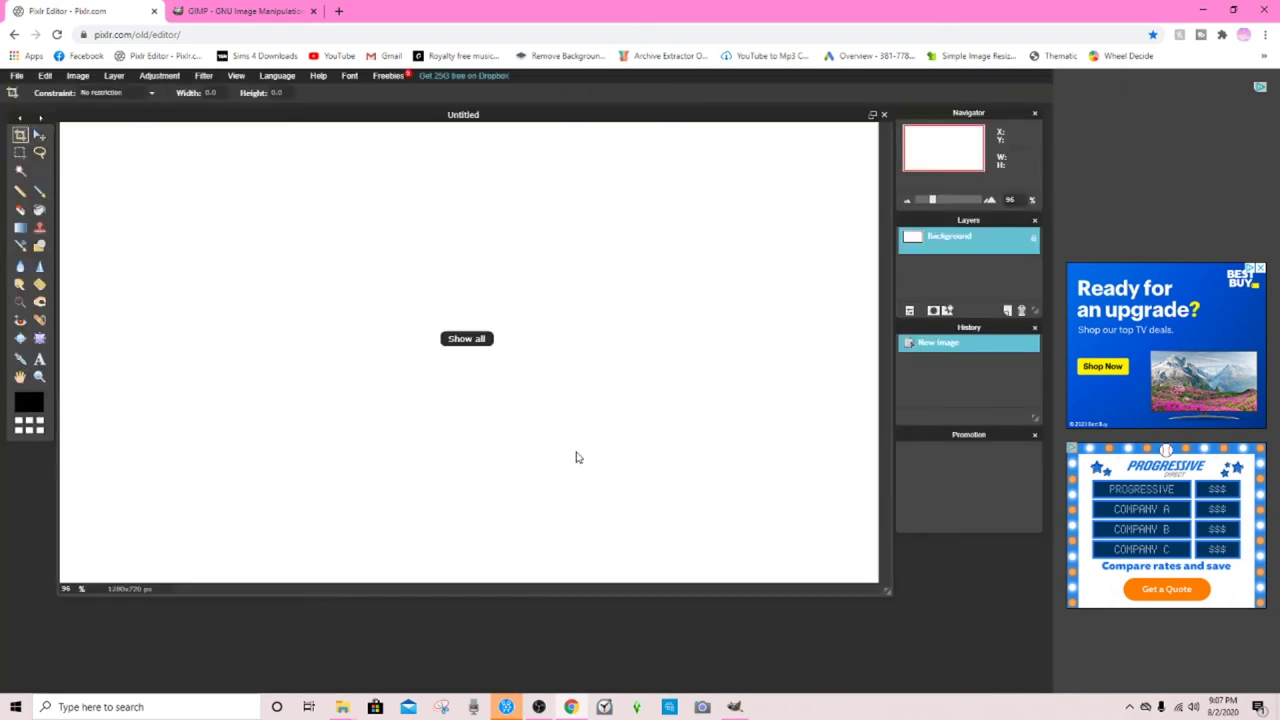
Open the reggie image as a new layer using Layer > Open image as layer
{"action": "left_click", "coordinate": [114, 77]}
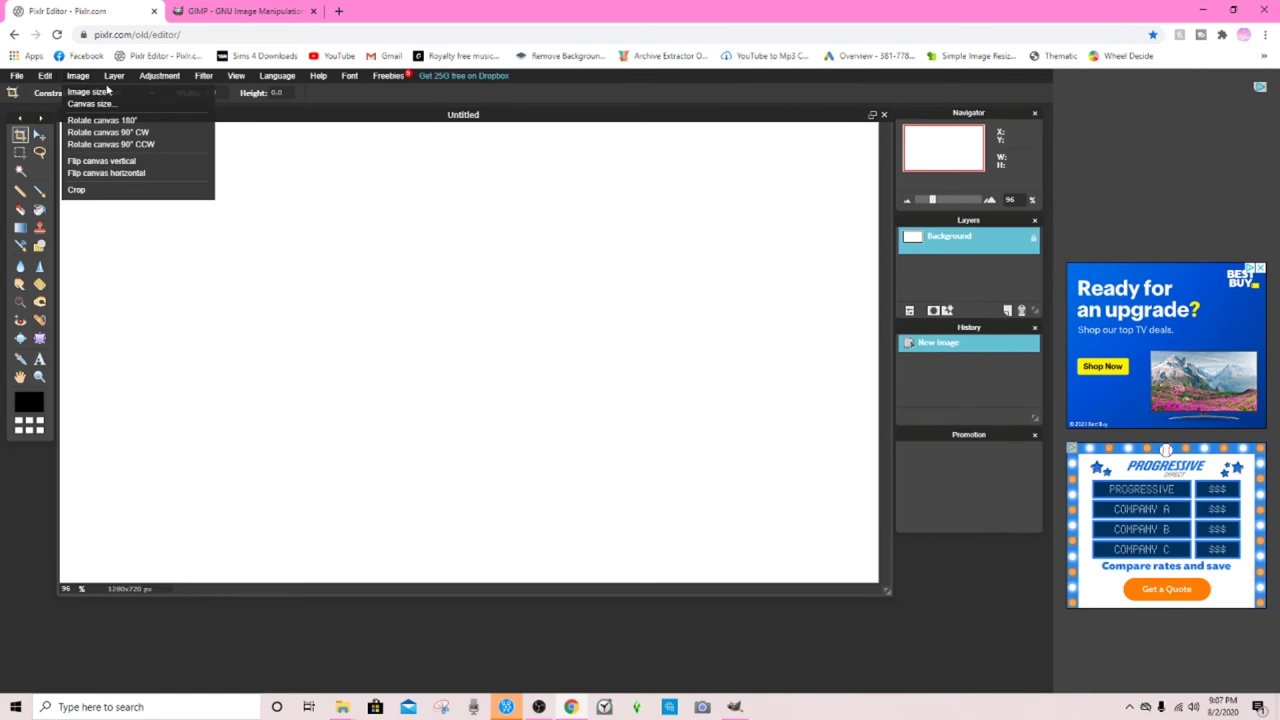
{"action": "left_click", "coordinate": [141, 132]}
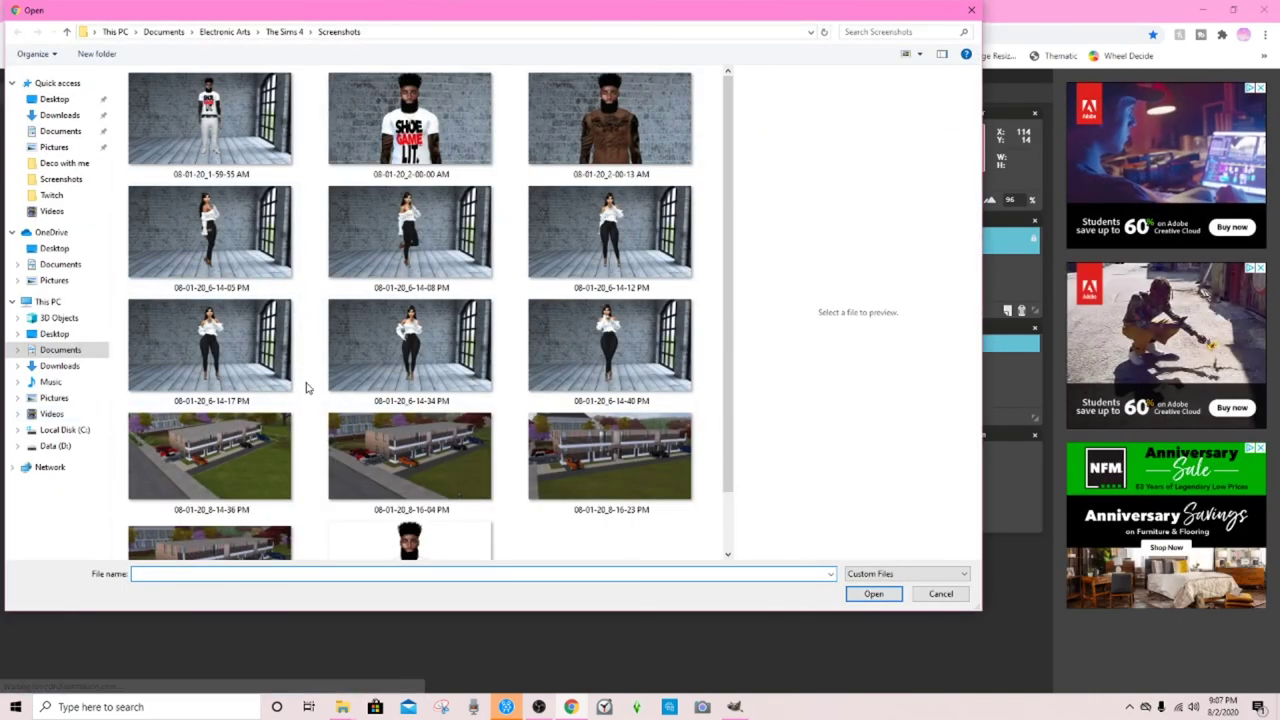
{"action": "scroll", "coordinate": [330, 400], "scroll_direction": "down", "scroll_amount": 2}
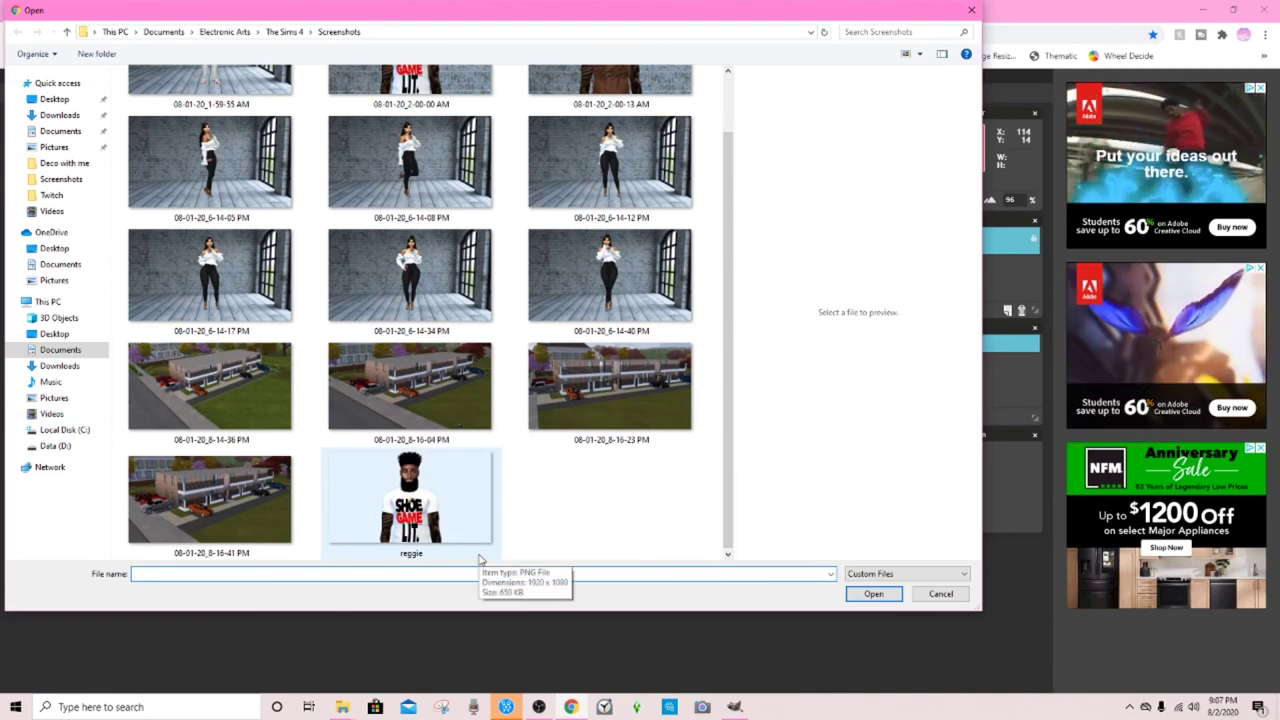
{"action": "left_click", "coordinate": [457, 502]}
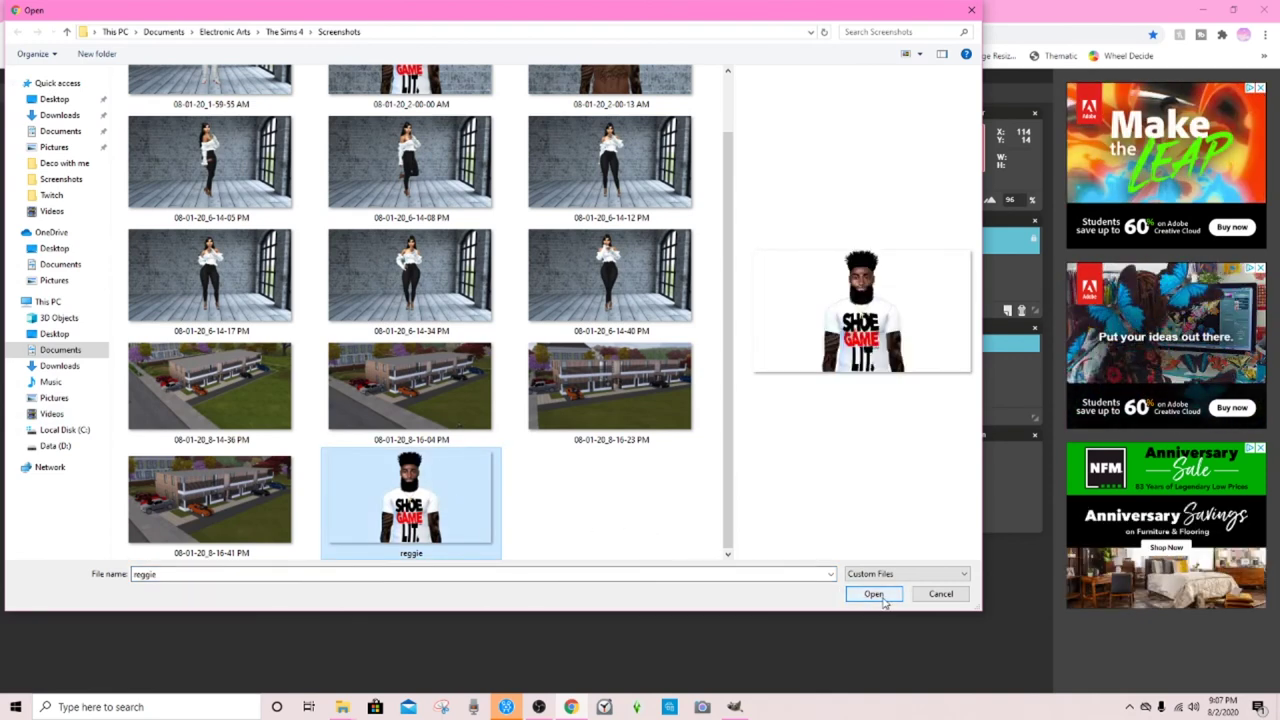
{"action": "scroll", "coordinate": [603, 475], "scroll_direction": "up", "scroll_amount": 1}
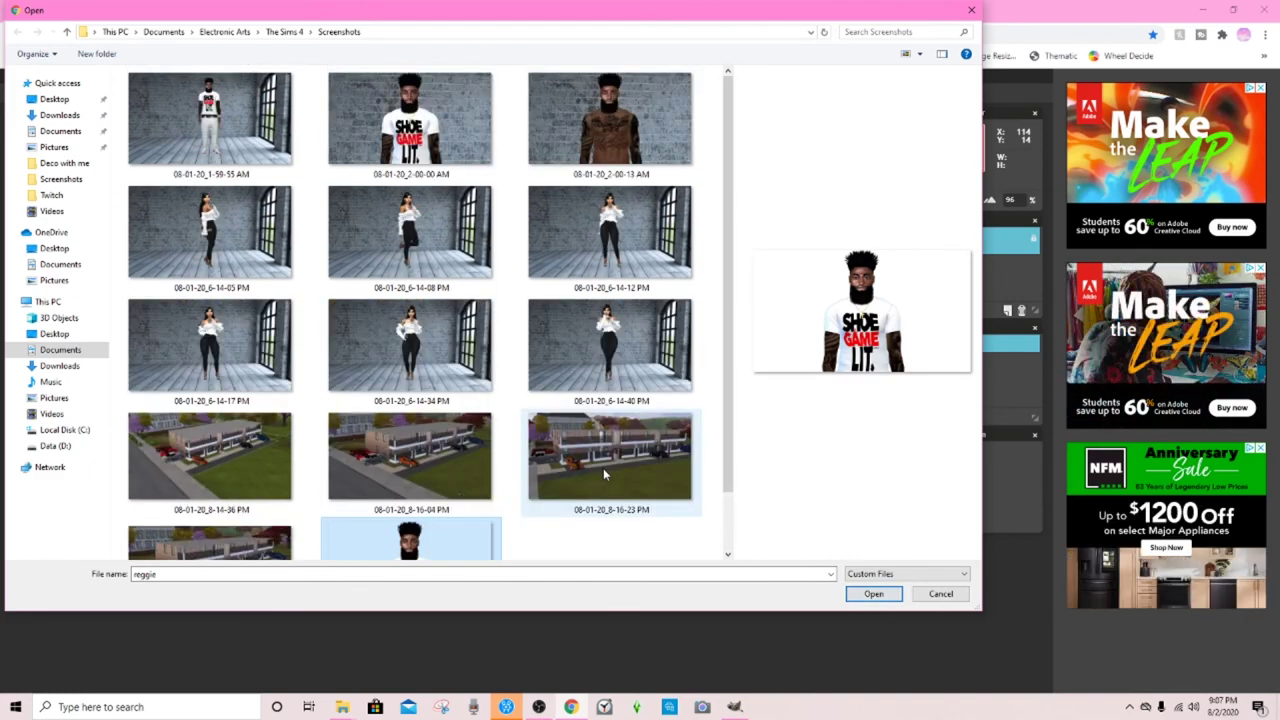
{"action": "scroll", "coordinate": [603, 472], "scroll_direction": "down", "scroll_amount": 1}
{"action": "left_click", "coordinate": [886, 596]}
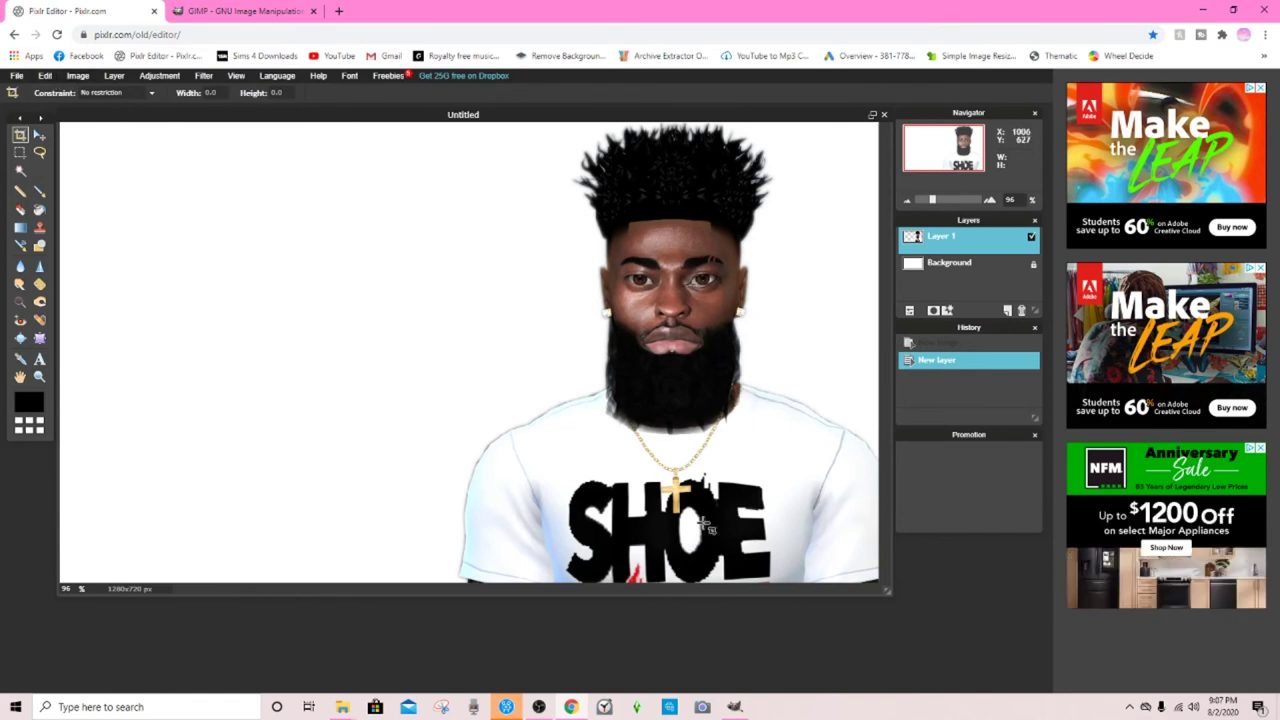
Resize, mirror and reposition the reggie layer with Free transform, then apply it
{"action": "left_click", "coordinate": [114, 76]}
{"action": "mouse_move", "coordinate": [45, 76]}
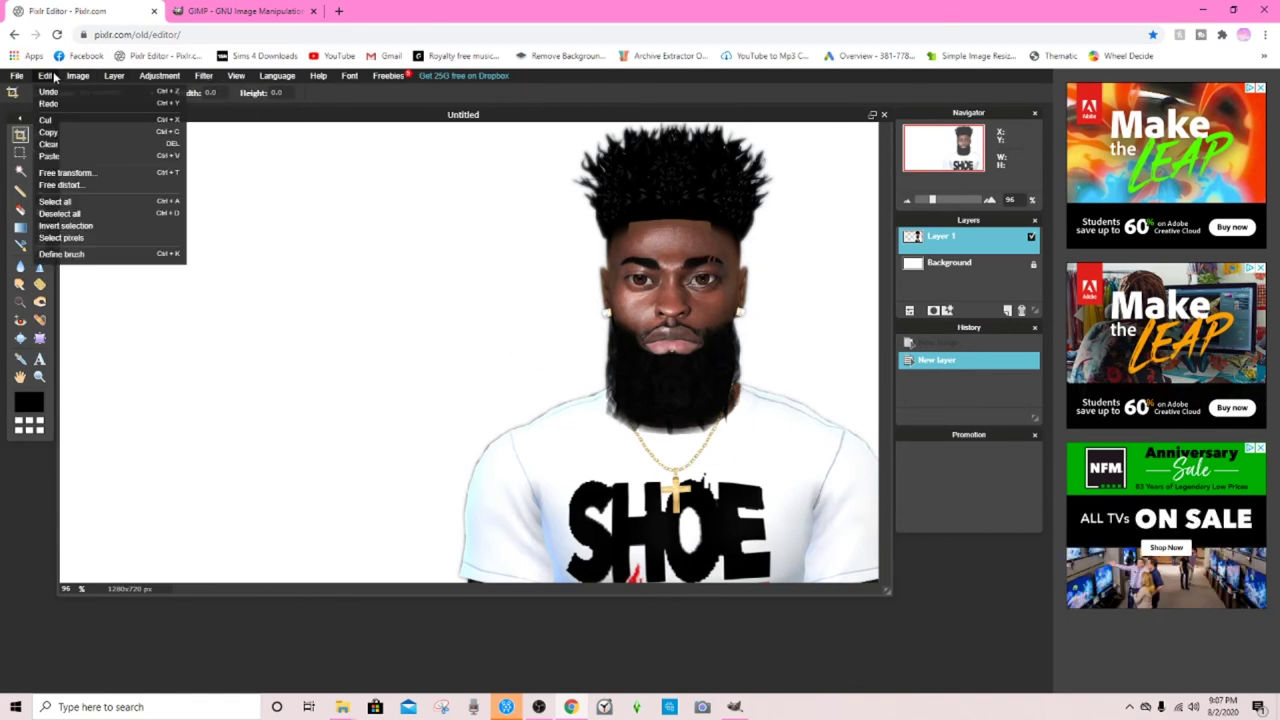
{"action": "left_click", "coordinate": [68, 174]}
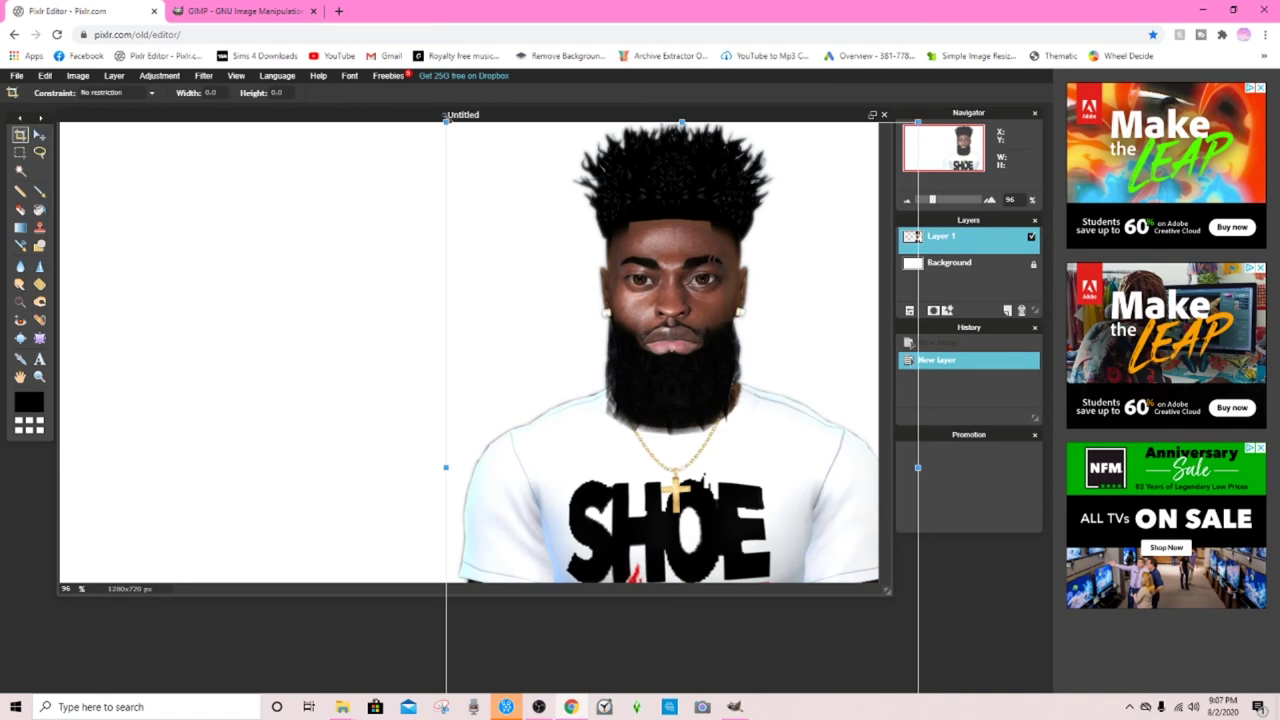
{"action": "left_click_drag", "start_coordinate": [446, 118], "coordinate": [338, 199]}
{"action": "left_click_drag", "start_coordinate": [488, 297], "coordinate": [479, 296]}
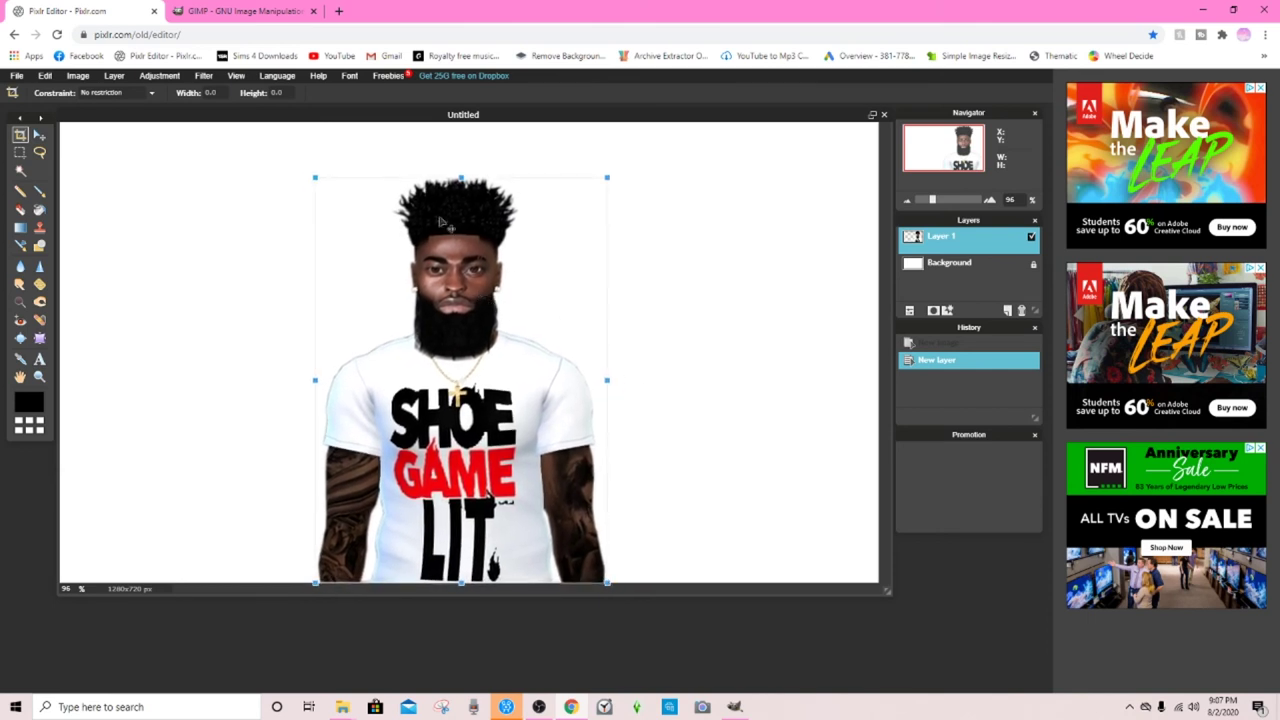
{"action": "left_click_drag", "start_coordinate": [311, 177], "coordinate": [626, 148]}
{"action": "mouse_move", "coordinate": [572, 435]}
{"action": "left_mouse_down"}
{"action": "mouse_move", "coordinate": [598, 407]}
{"action": "mouse_move", "coordinate": [560, 426]}
{"action": "left_mouse_up"}
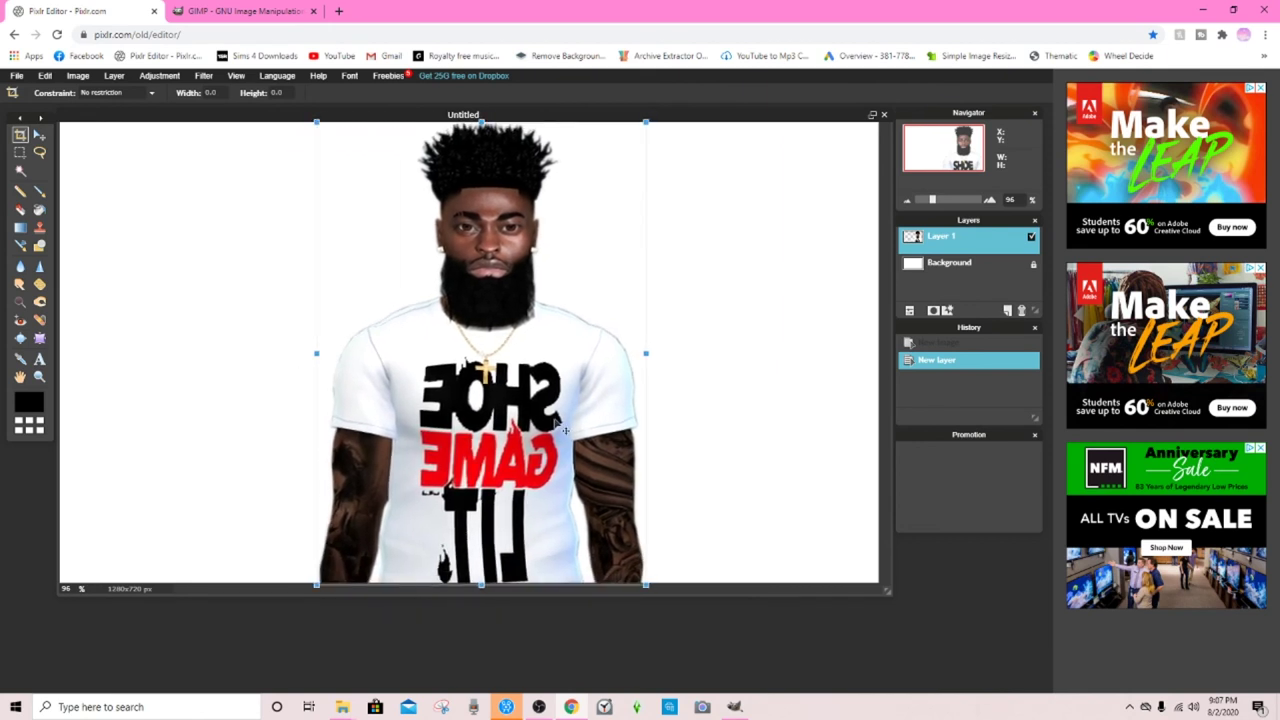
{"action": "left_click", "coordinate": [823, 632]}
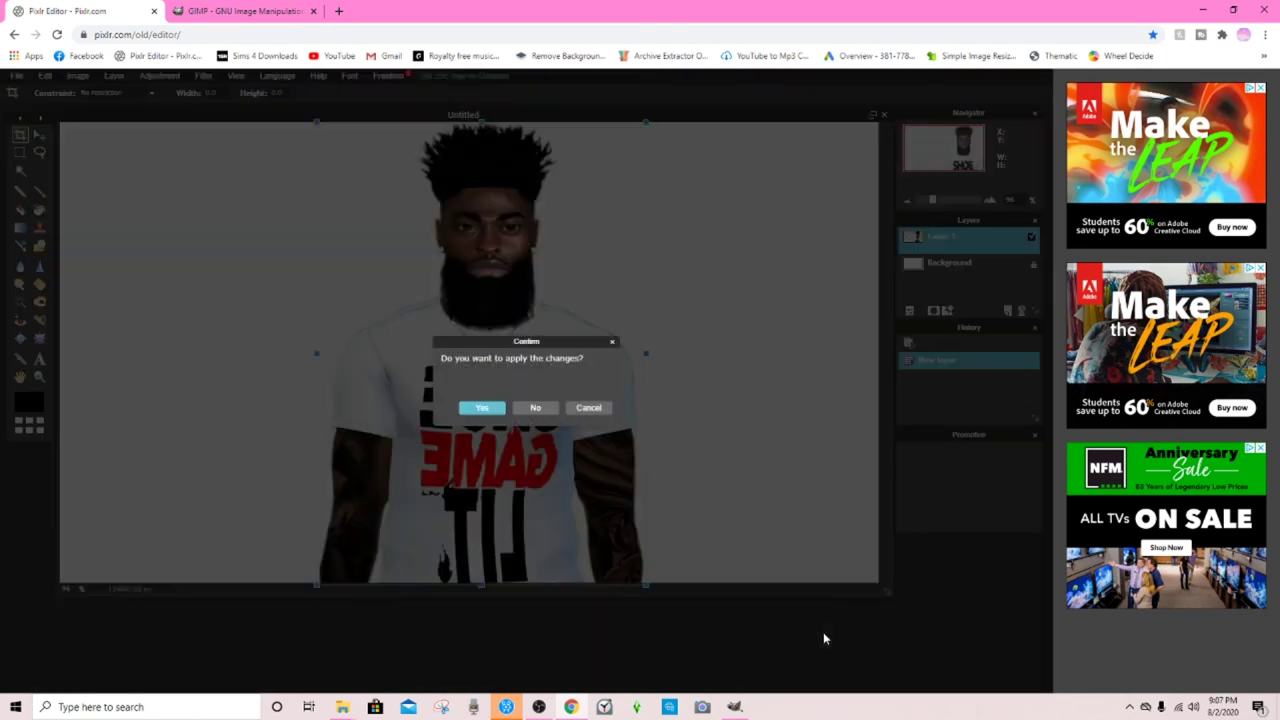
{"action": "left_click", "coordinate": [480, 409]}
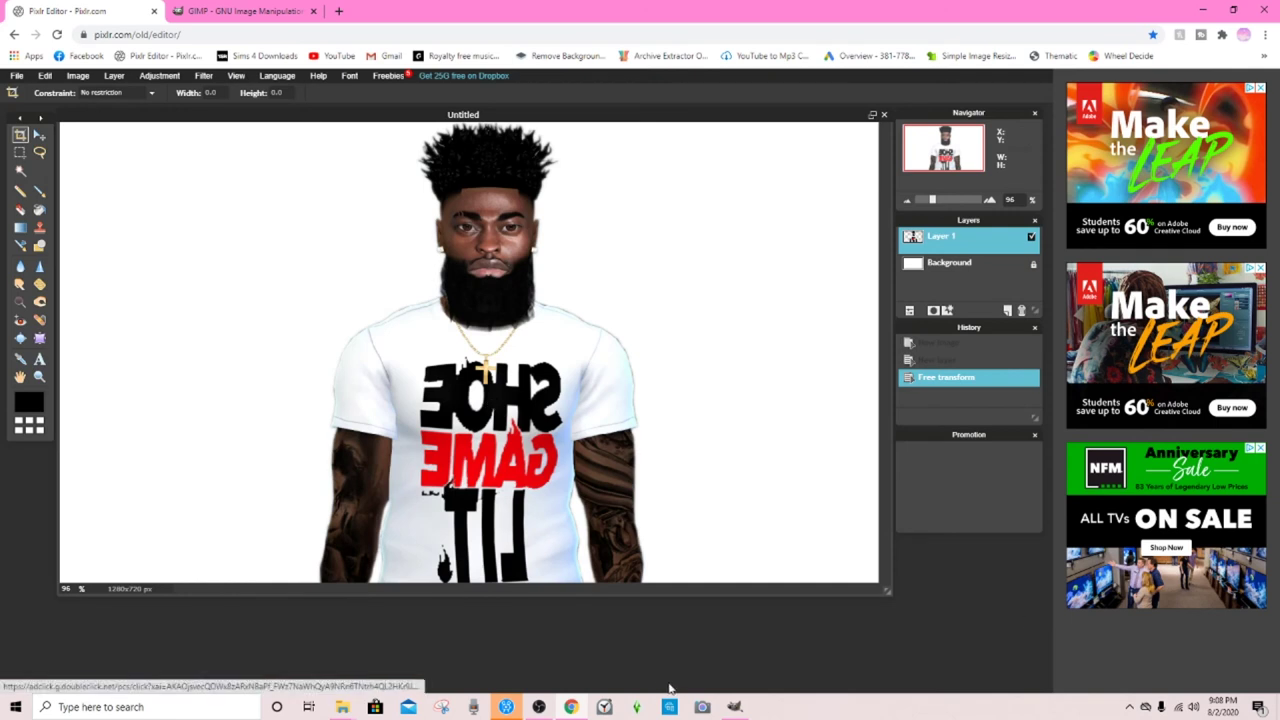